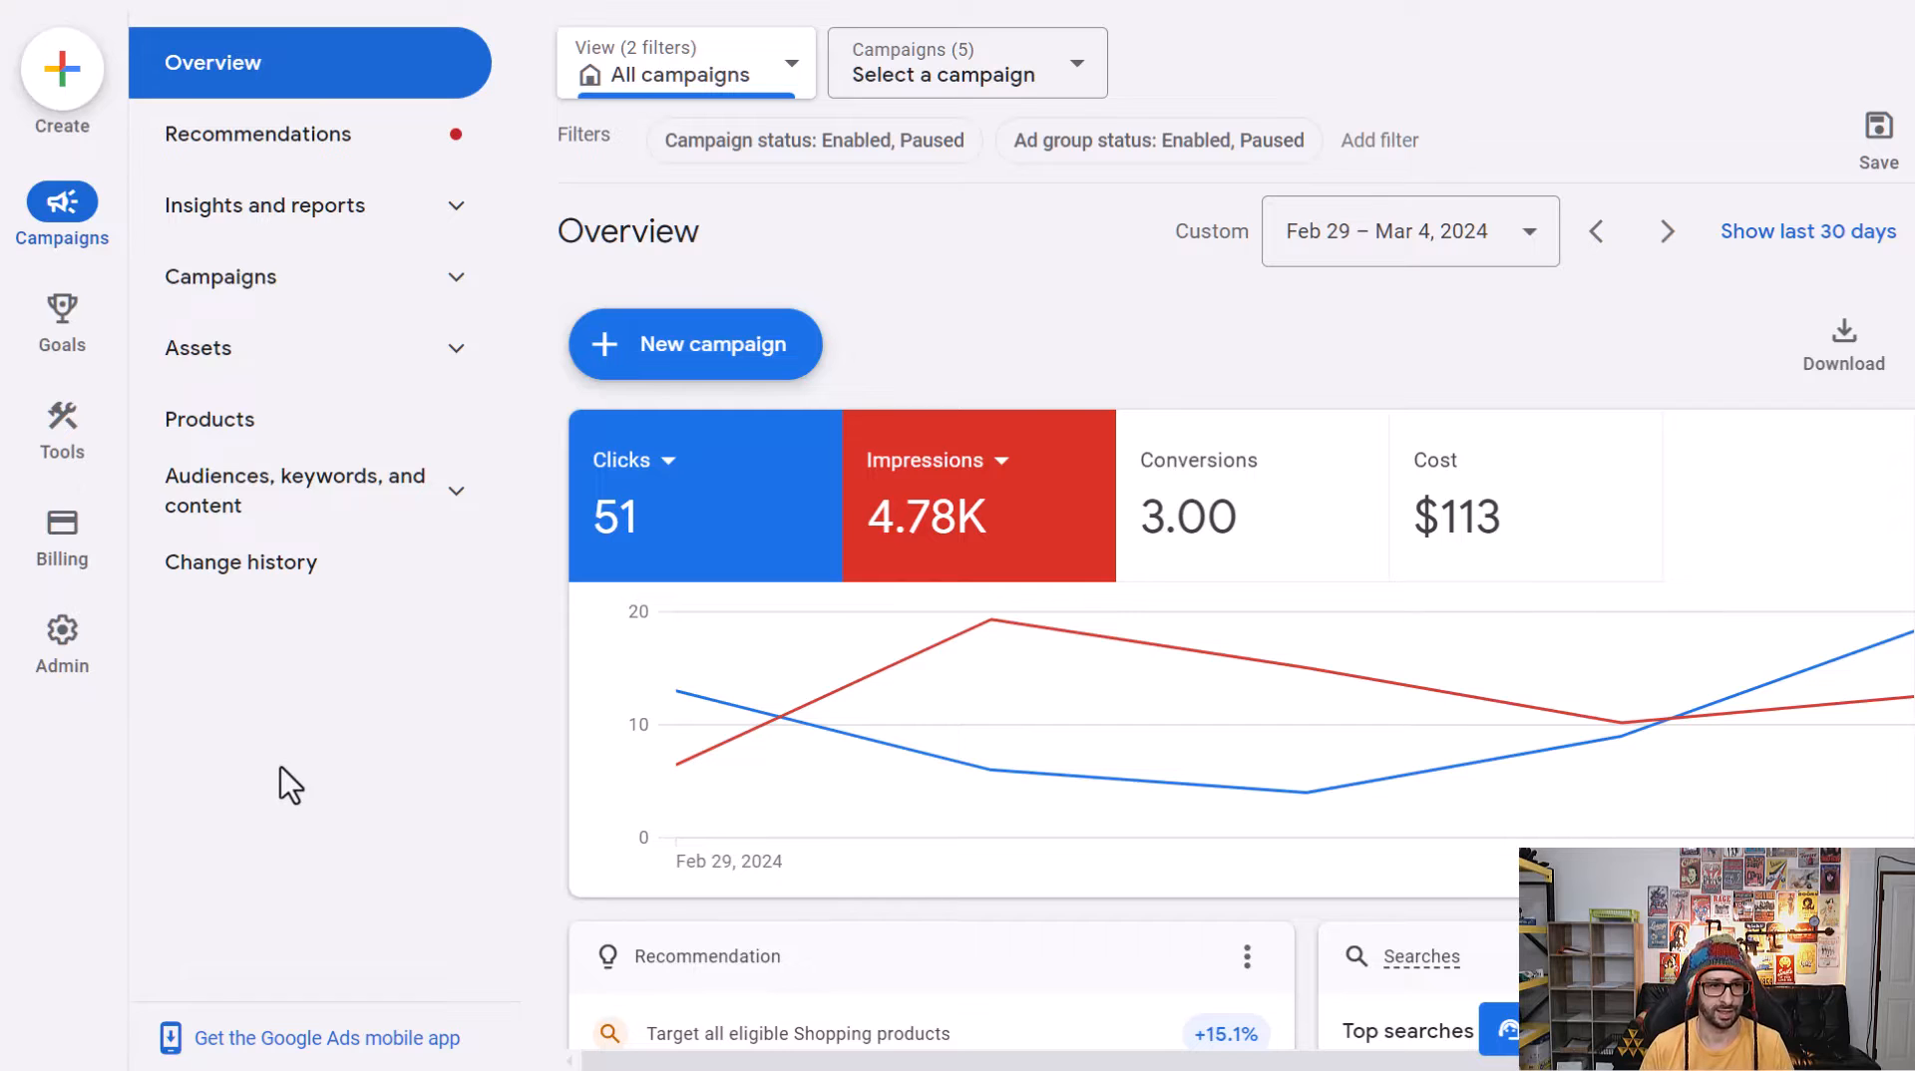
Go to the account's bulk-action scripts and create a new blank script.
mouse_move(60, 449)
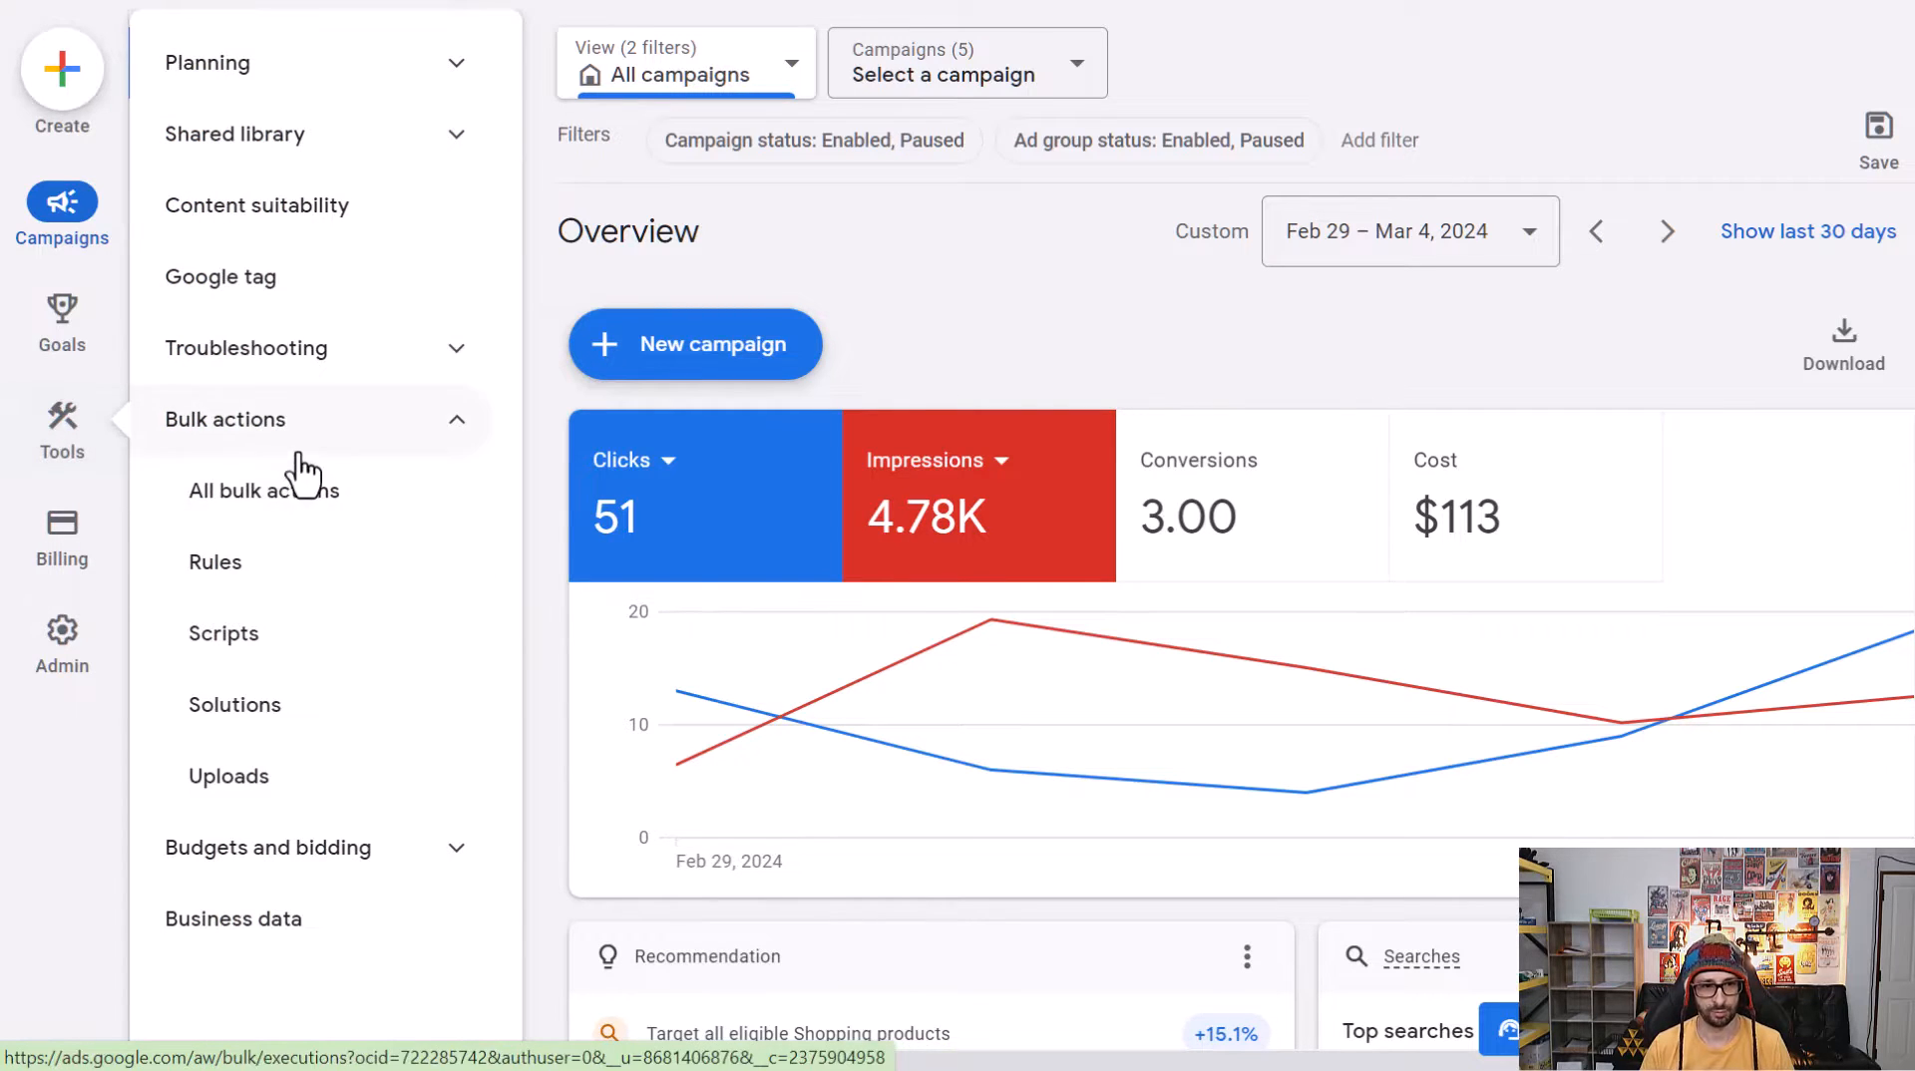
click(297, 661)
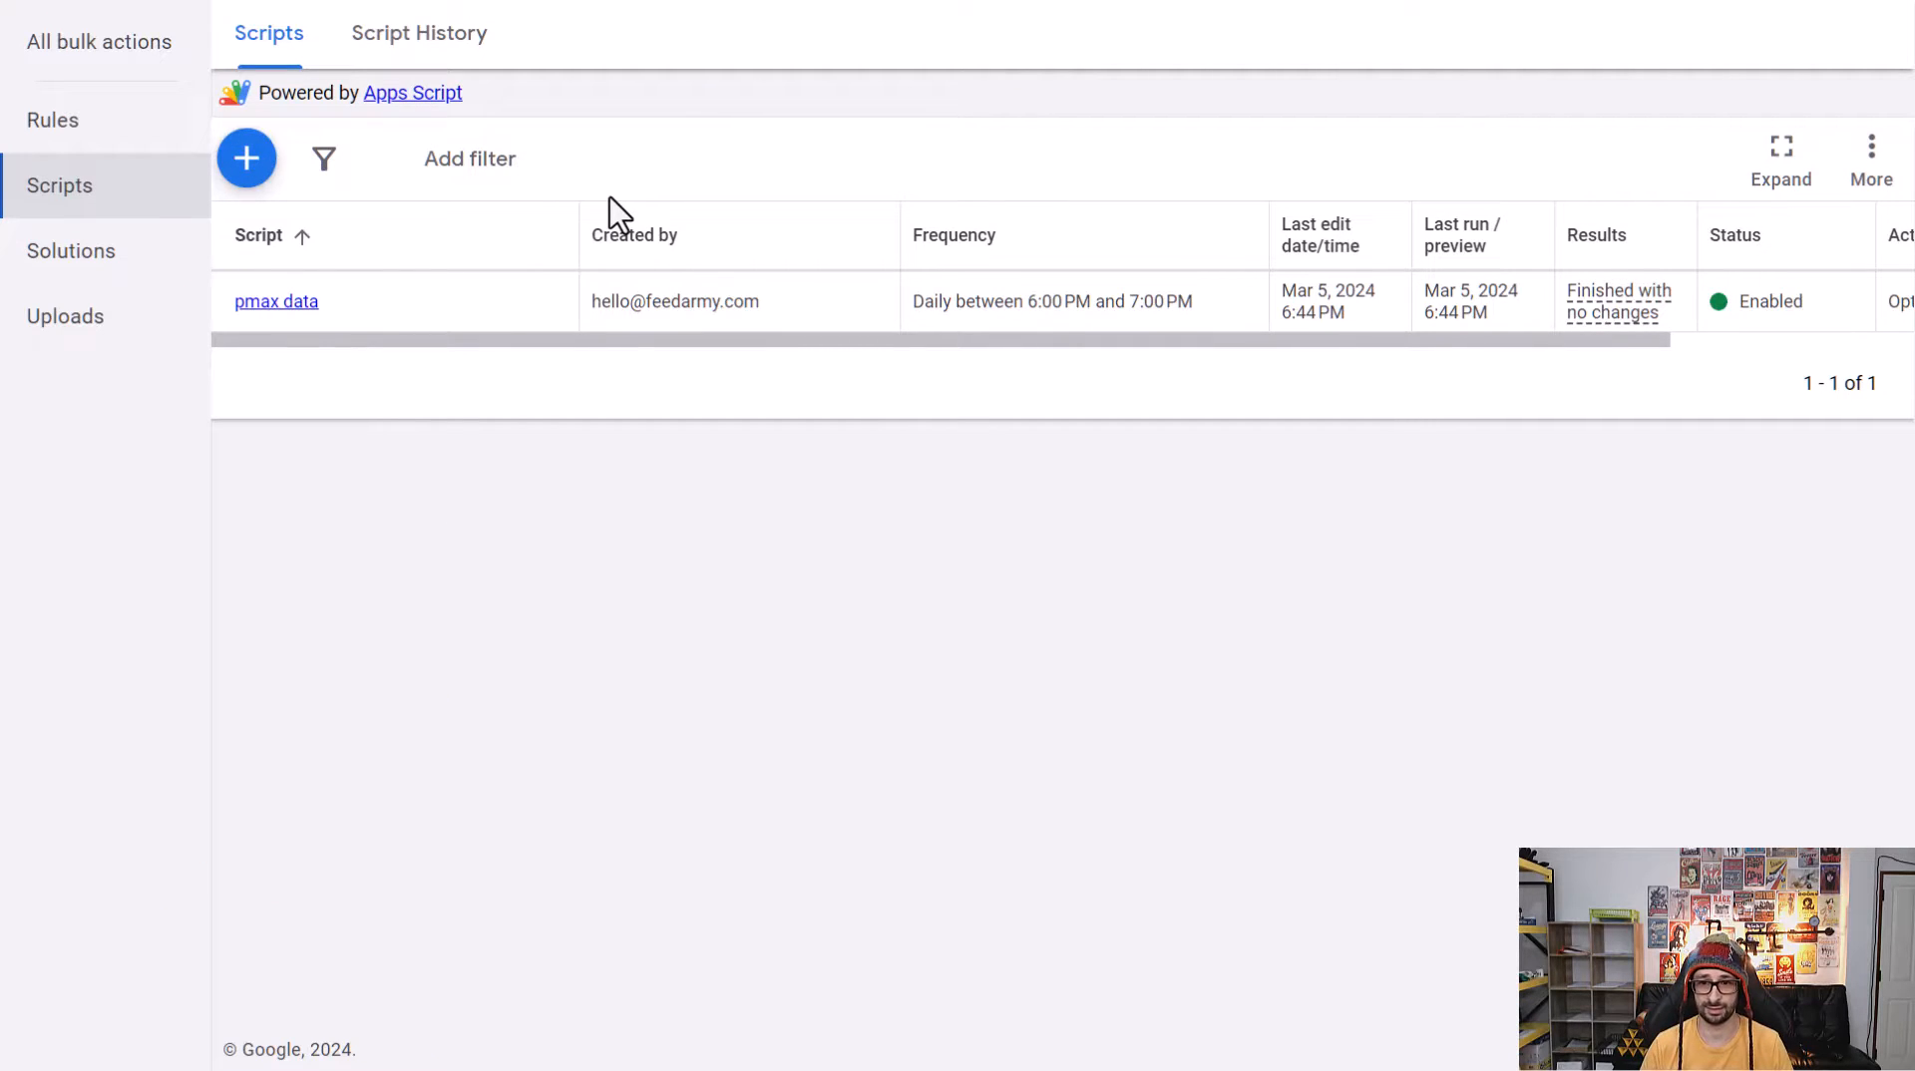
click(250, 160)
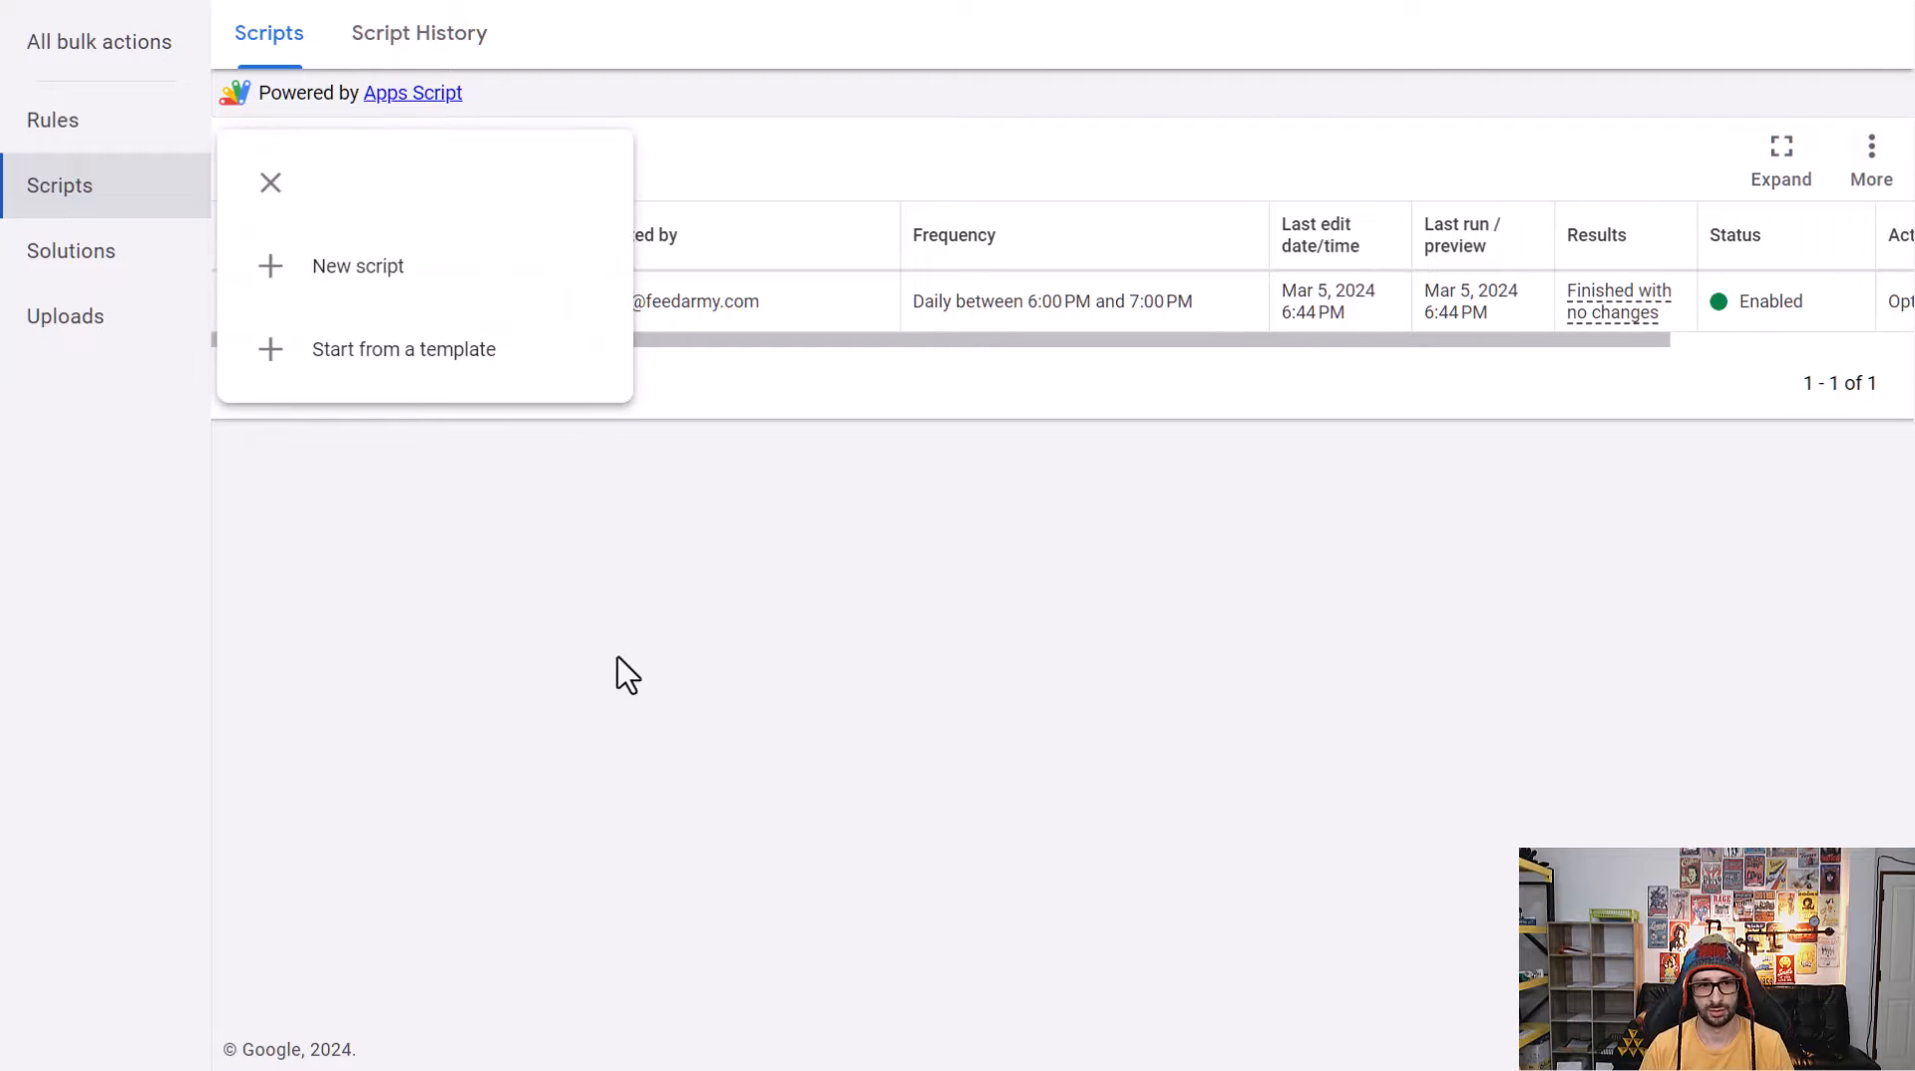
click(399, 295)
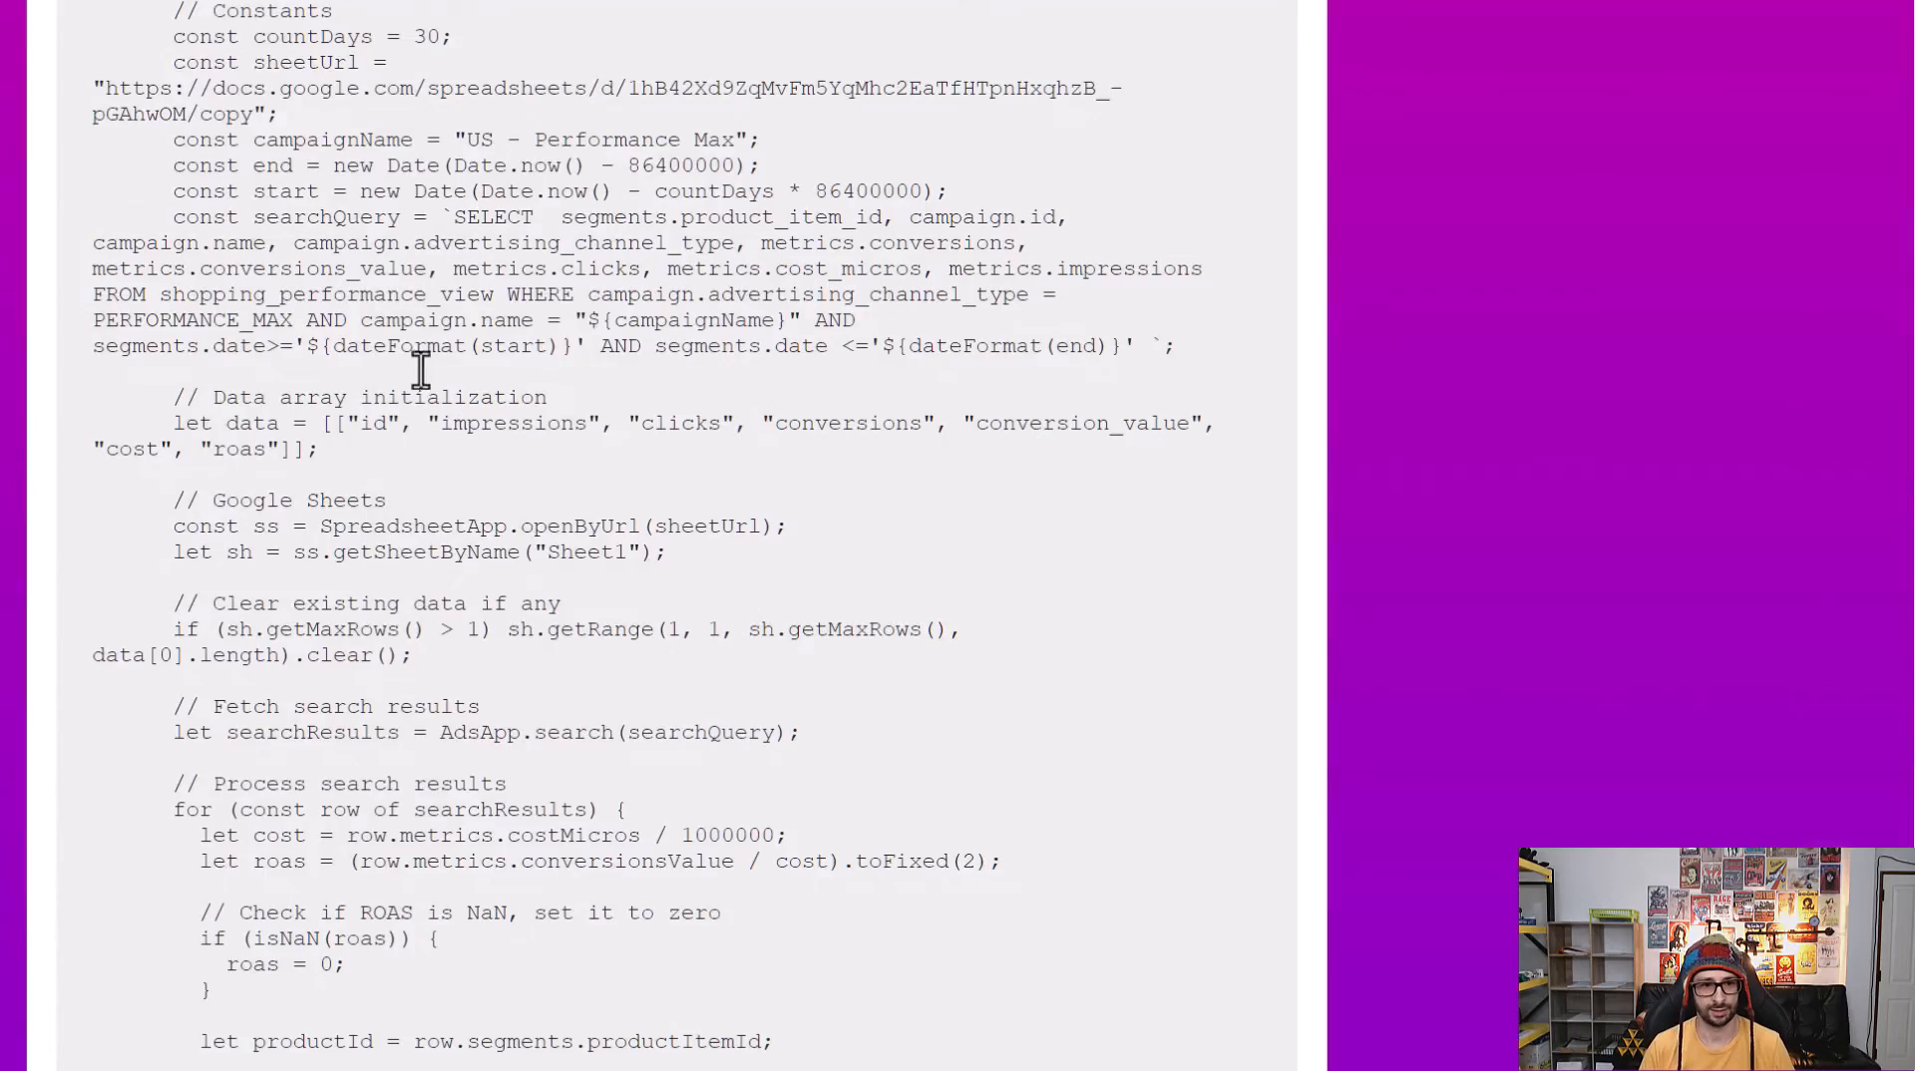
Copy the full Performance Max script from the FeedArmy article and replace the new script's default code with it.
drag(420, 371, 92, 319)
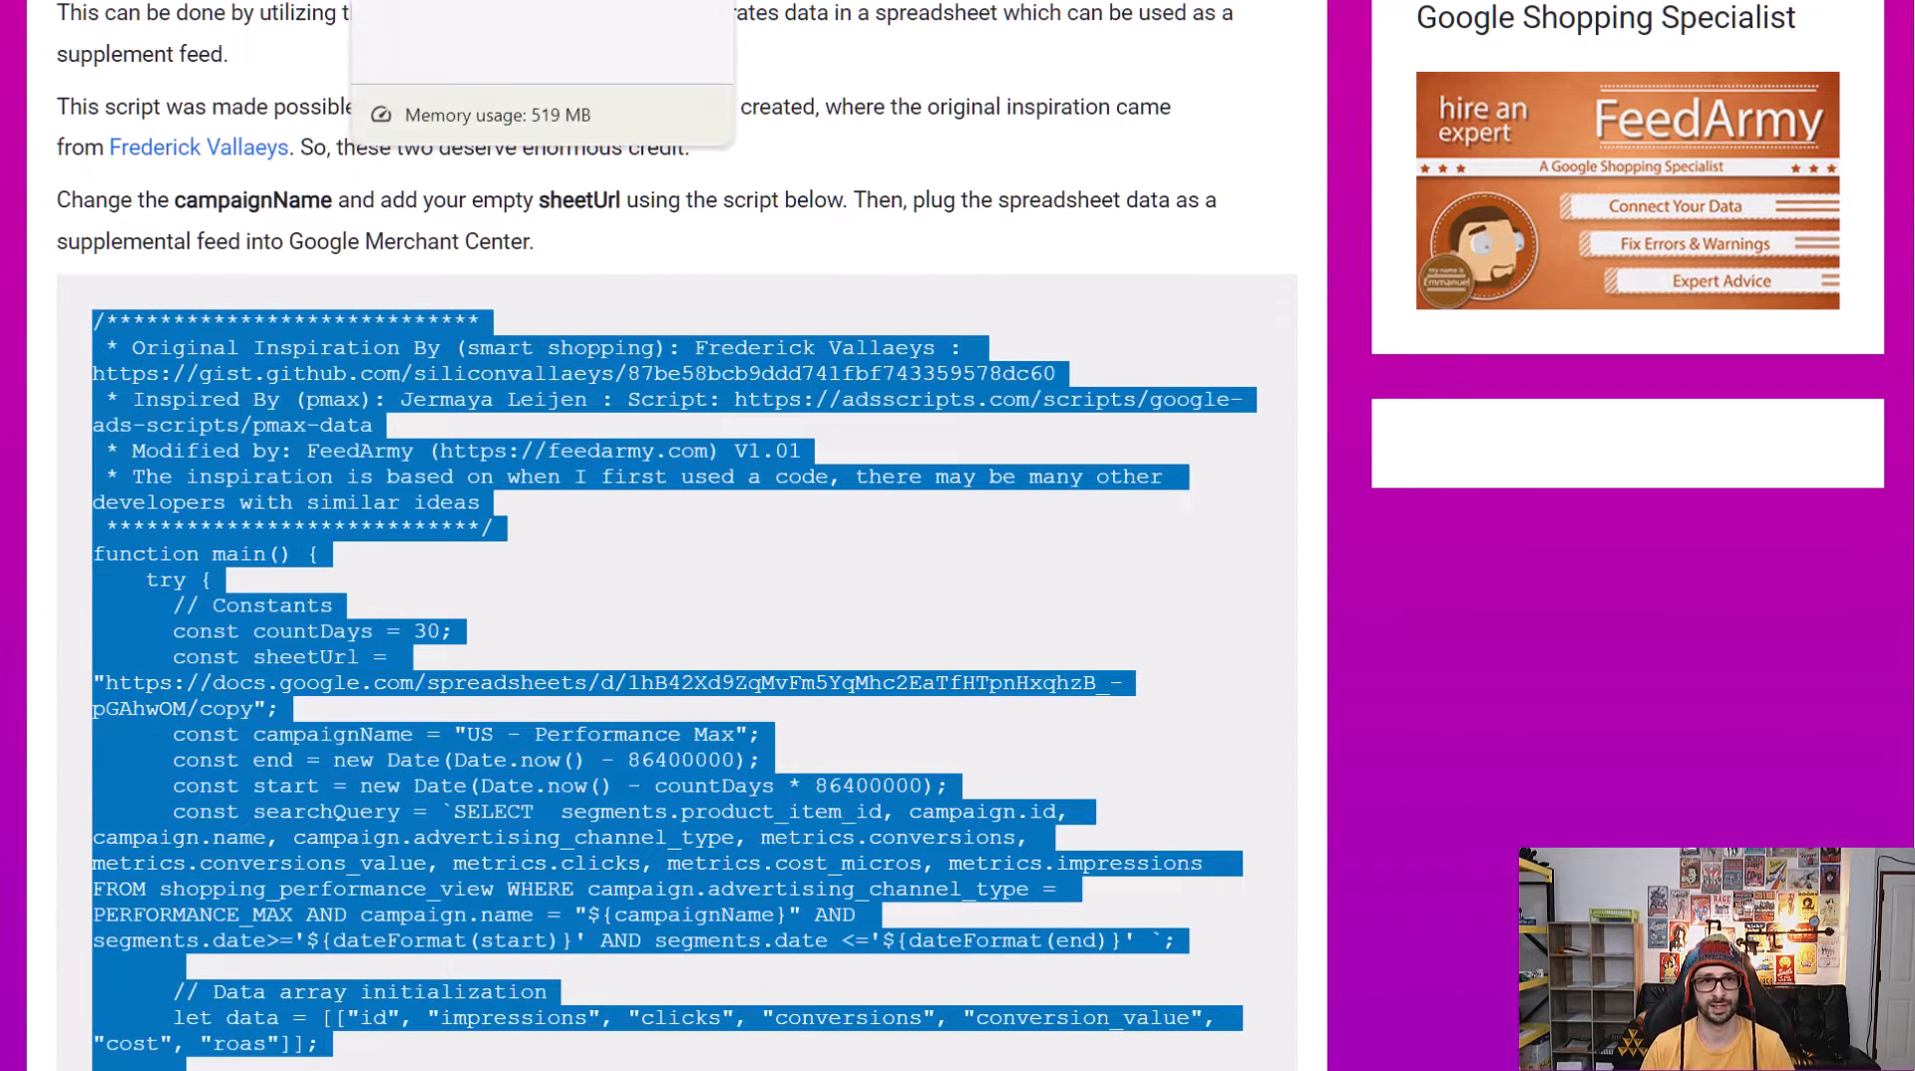
key(ctrl+Tab)
click(817, 237)
key(ctrl+a)
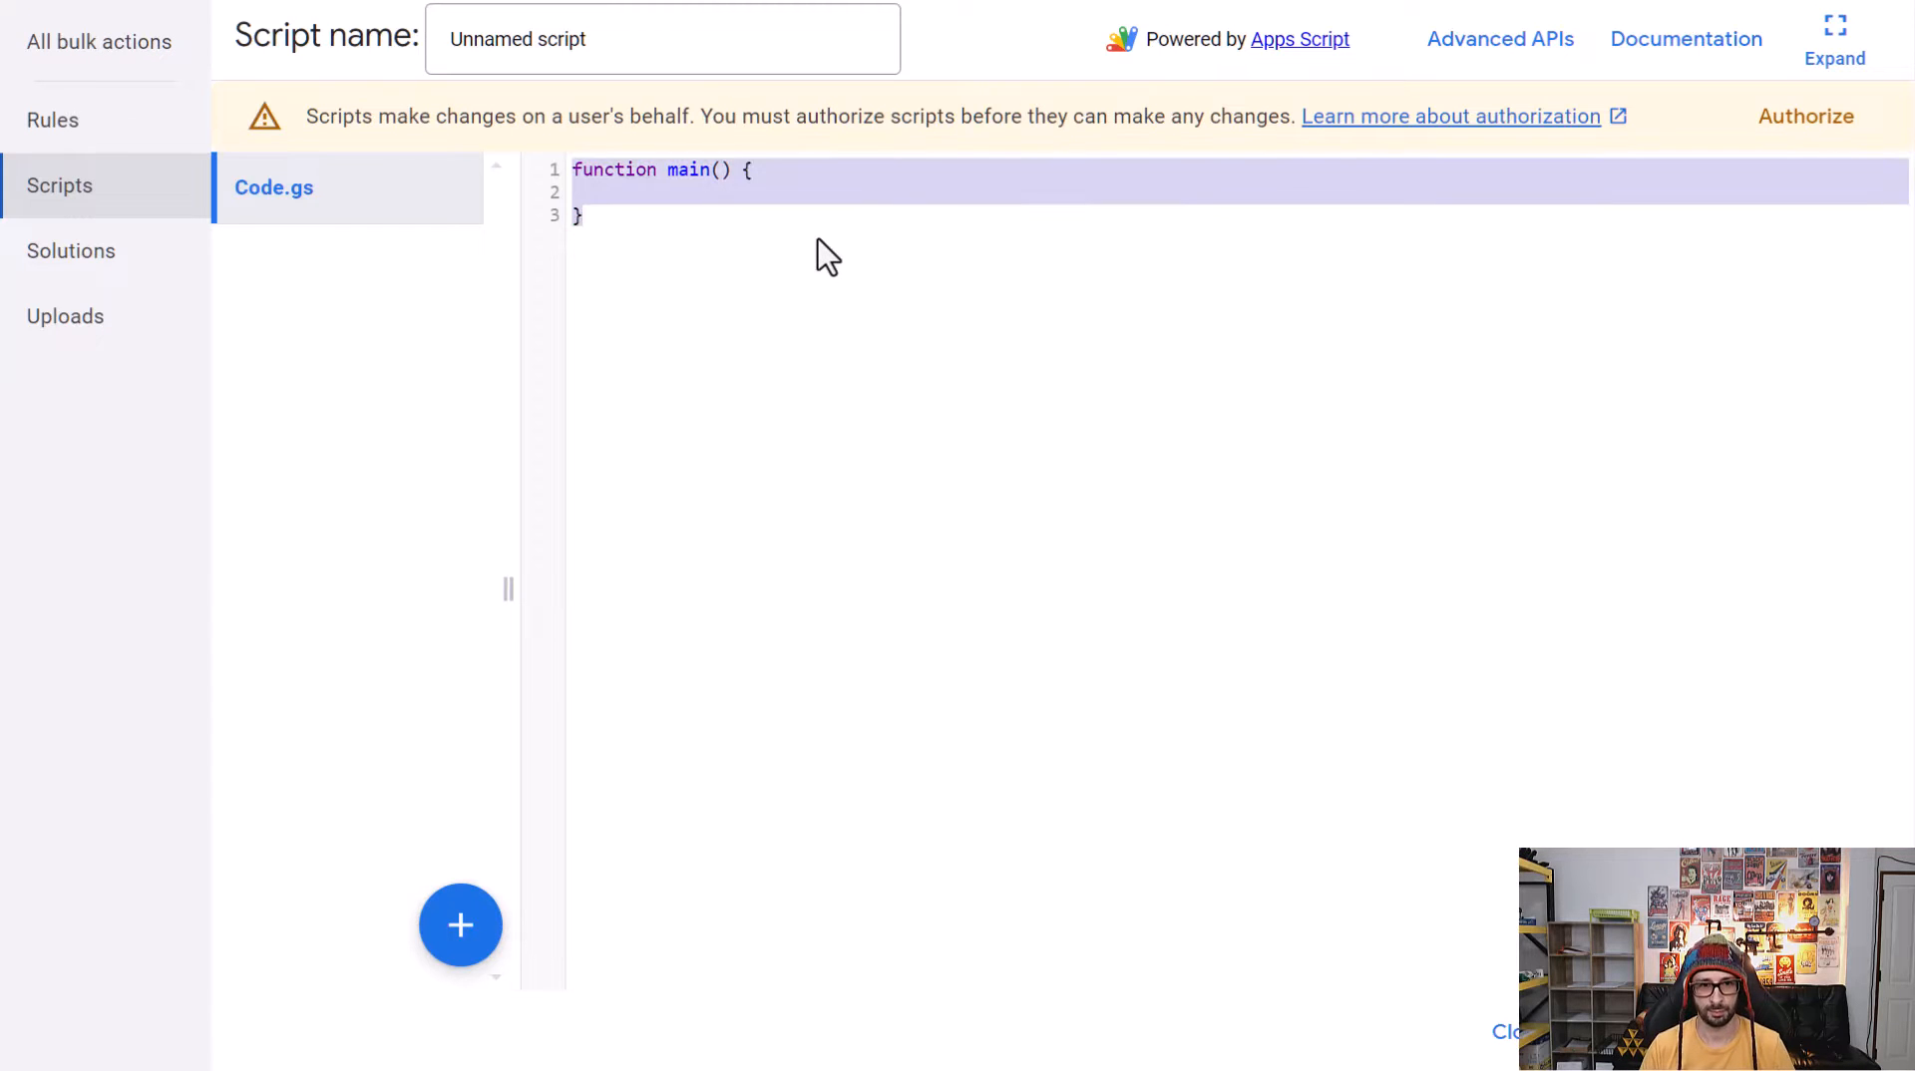
key(ctrl+v)
scroll(1241, 688, up, 6)
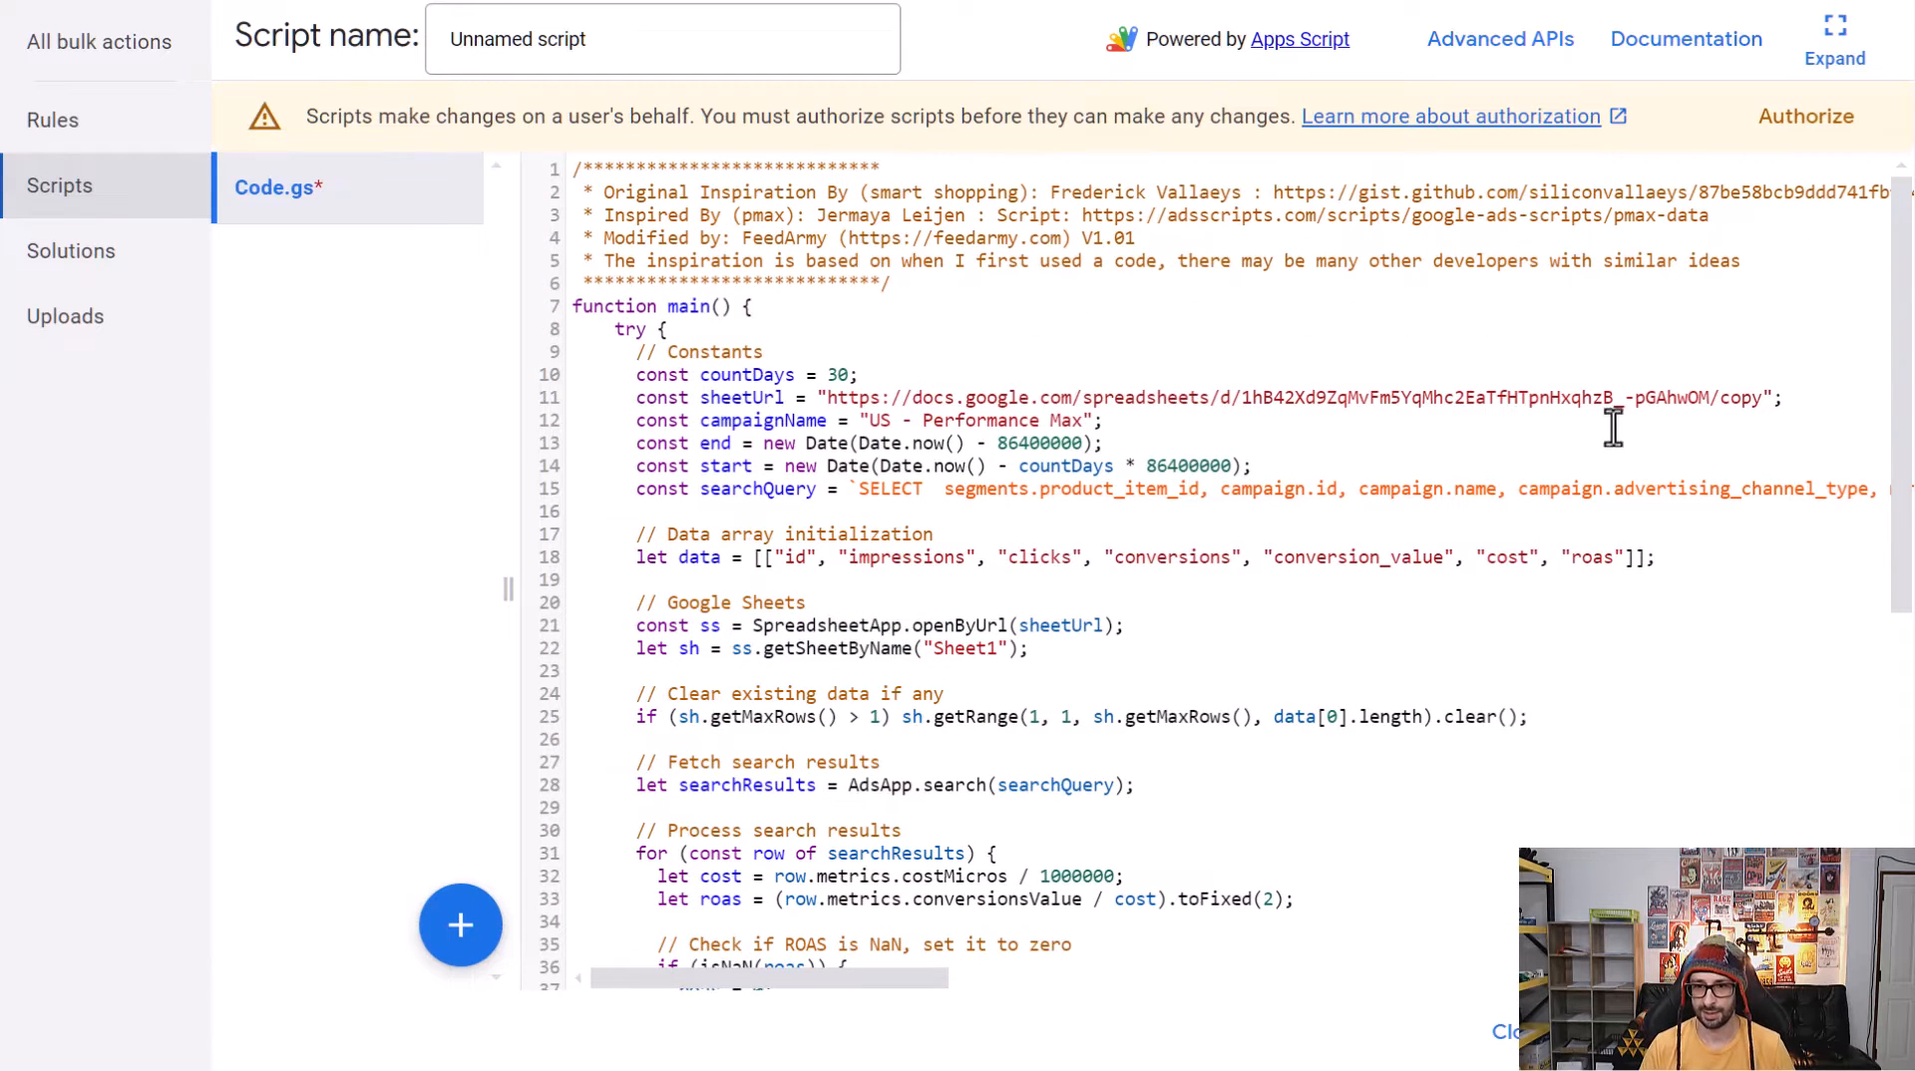
Make a copy of the template spreadsheet linked in sheetUrl and replace the sheetUrl value with the copy's link.
drag(1761, 398, 827, 398)
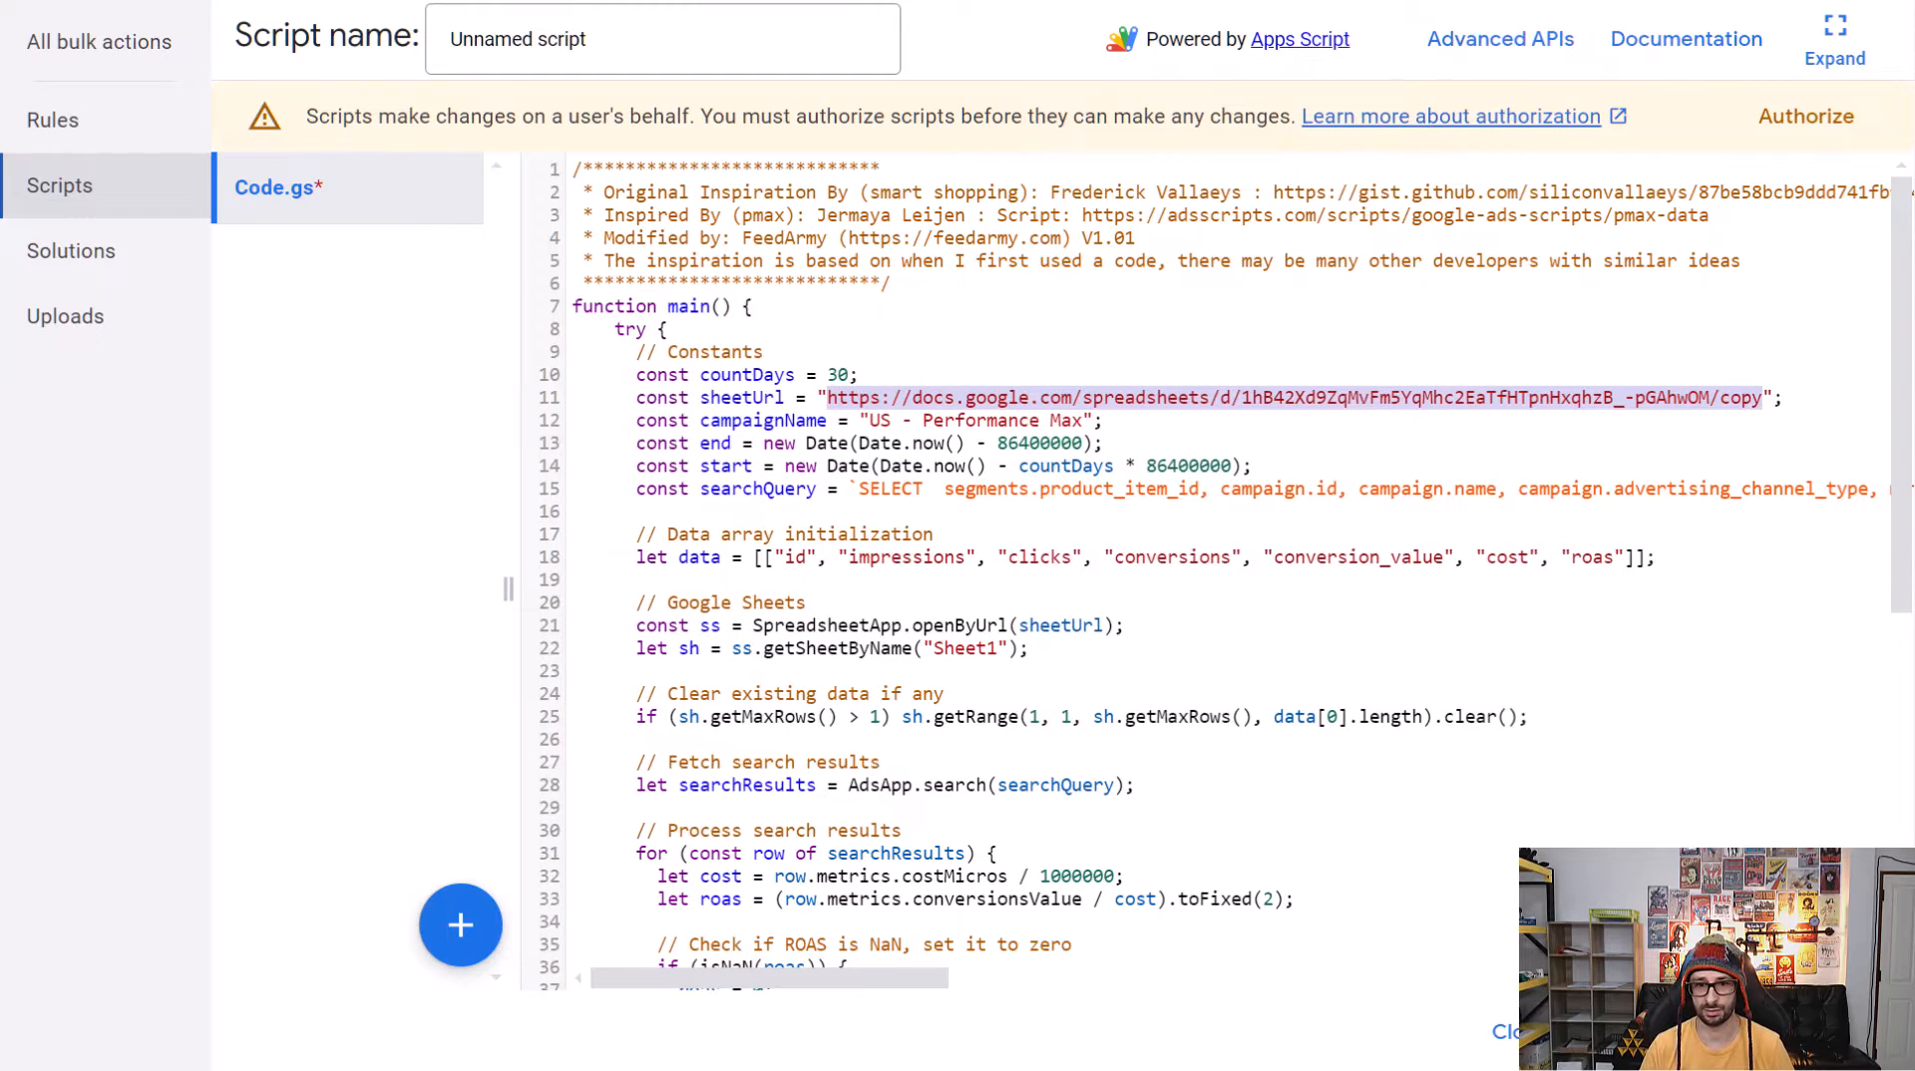
key(ctrl+t)
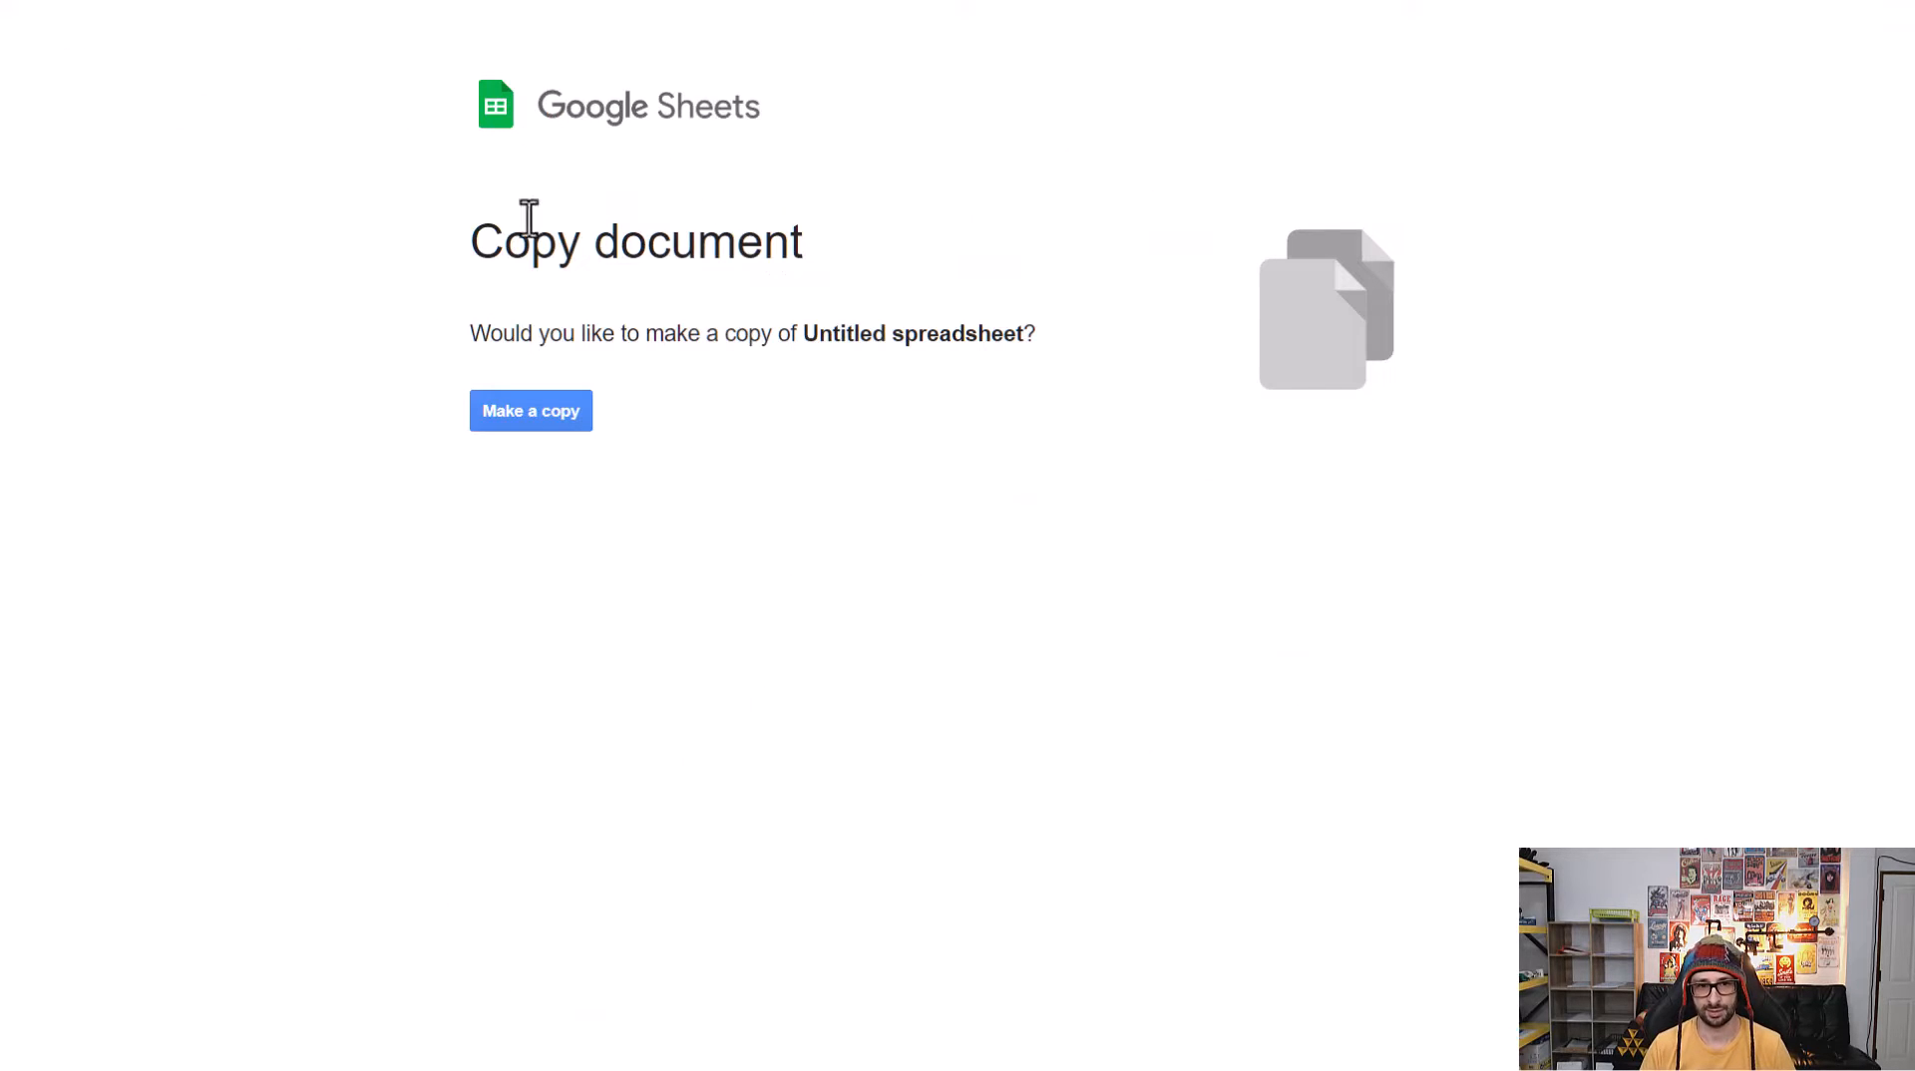
click(555, 413)
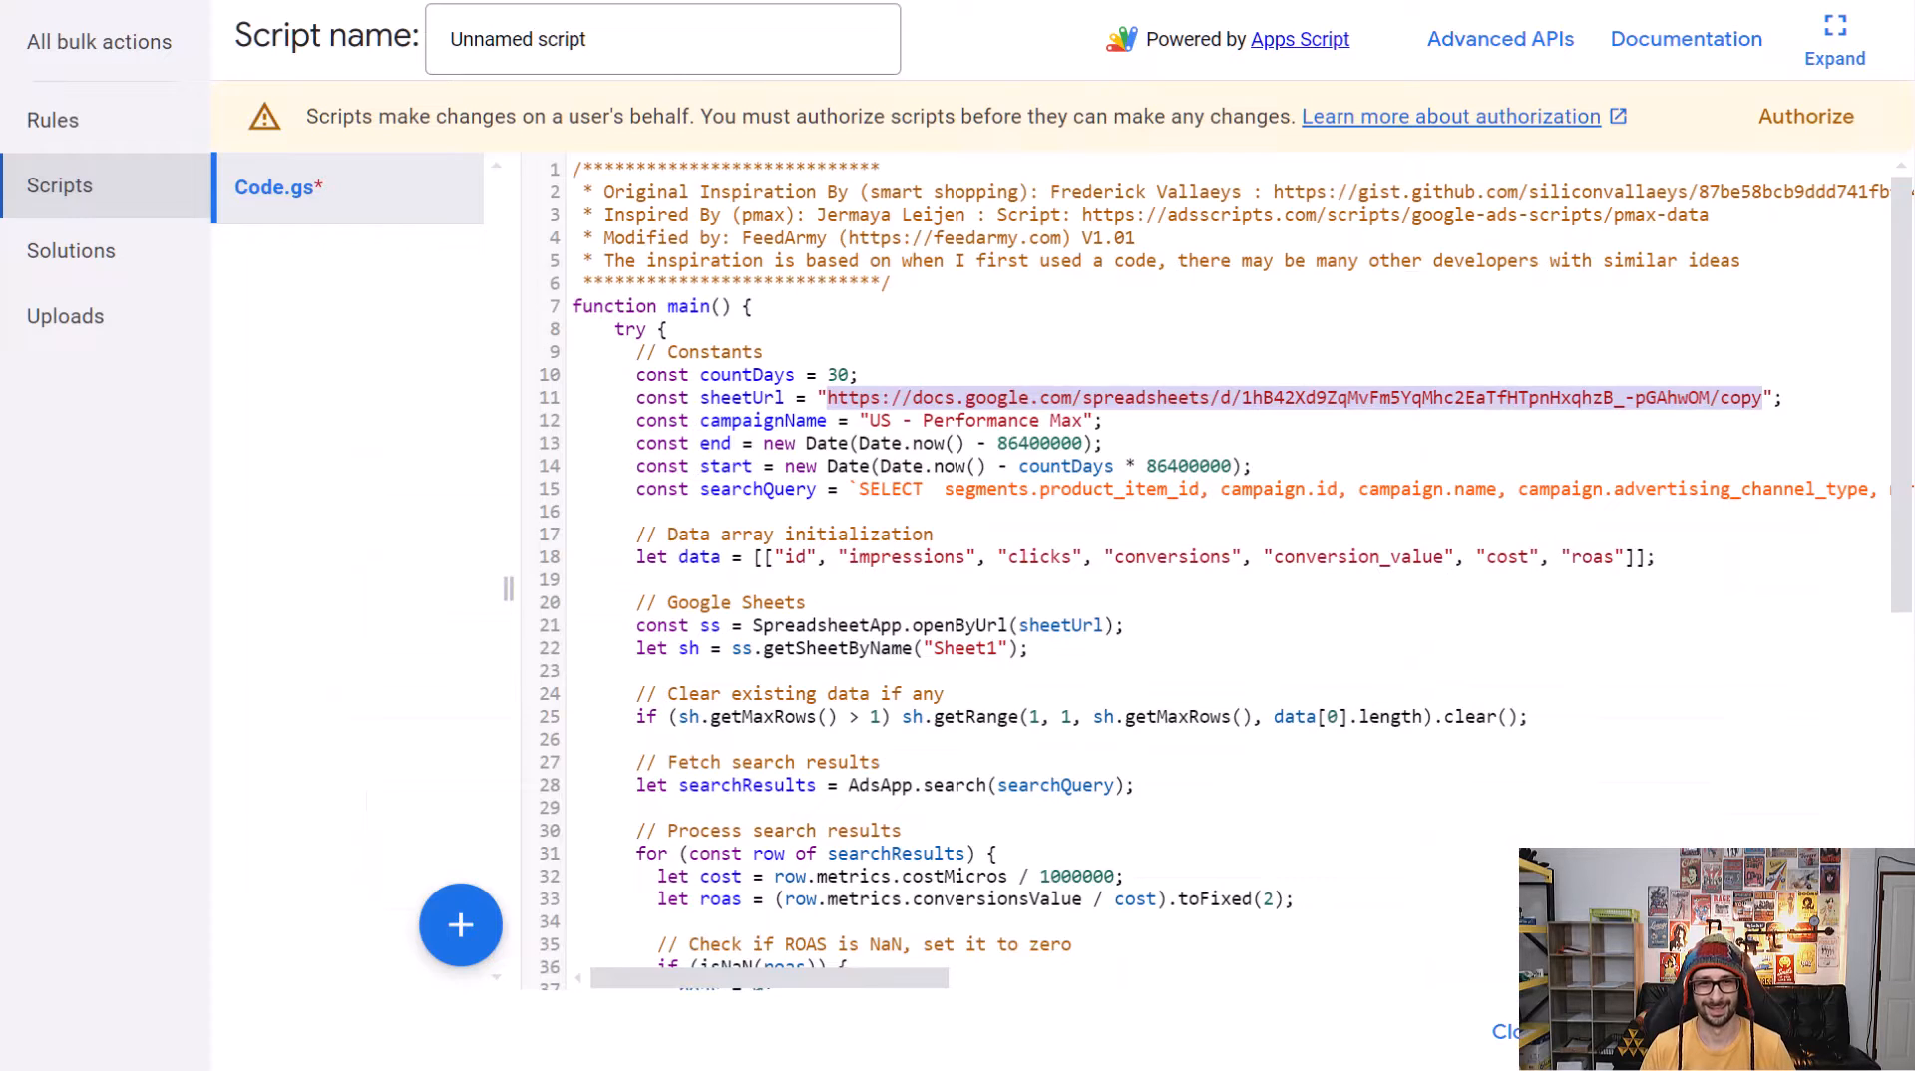
key(ctrl+v)
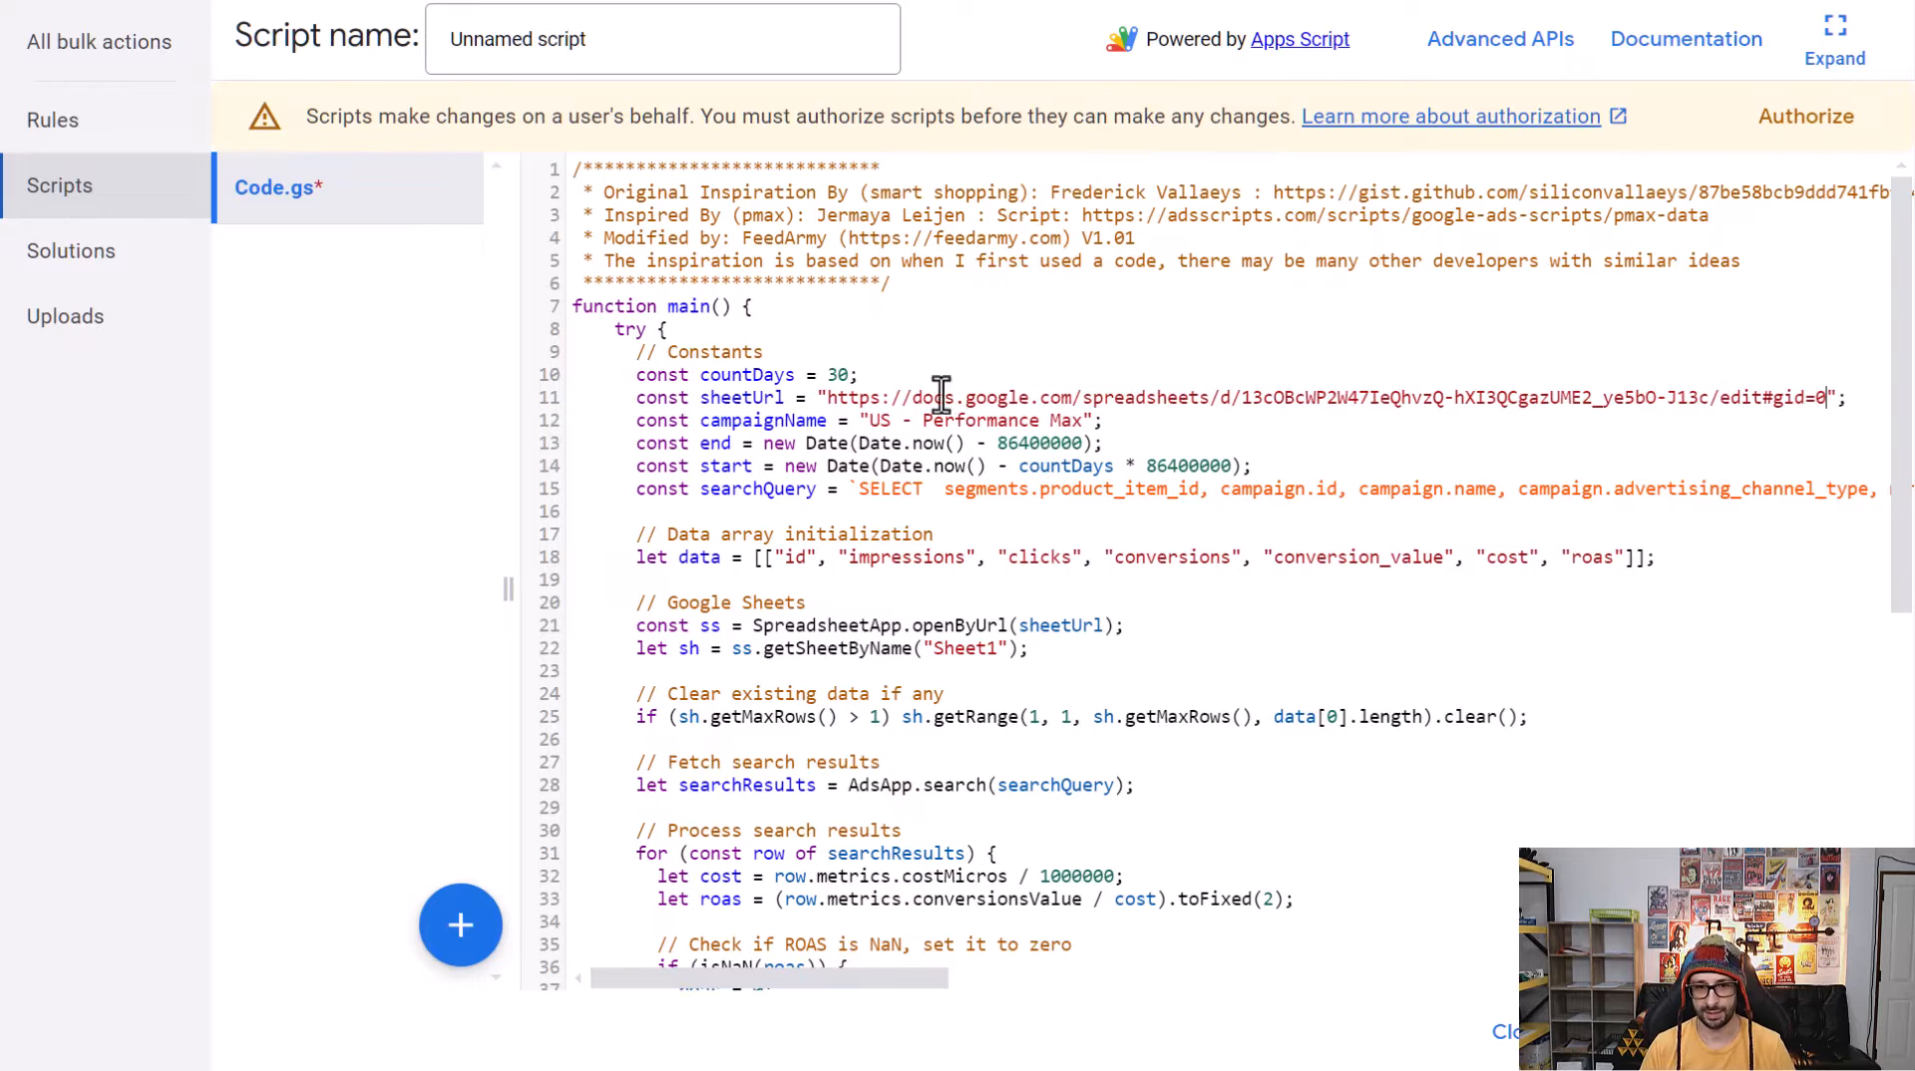
Set the script's campaignName constant to "US - Performance Max (ROAS 566%)".
drag(1085, 419, 947, 401)
click(1074, 399)
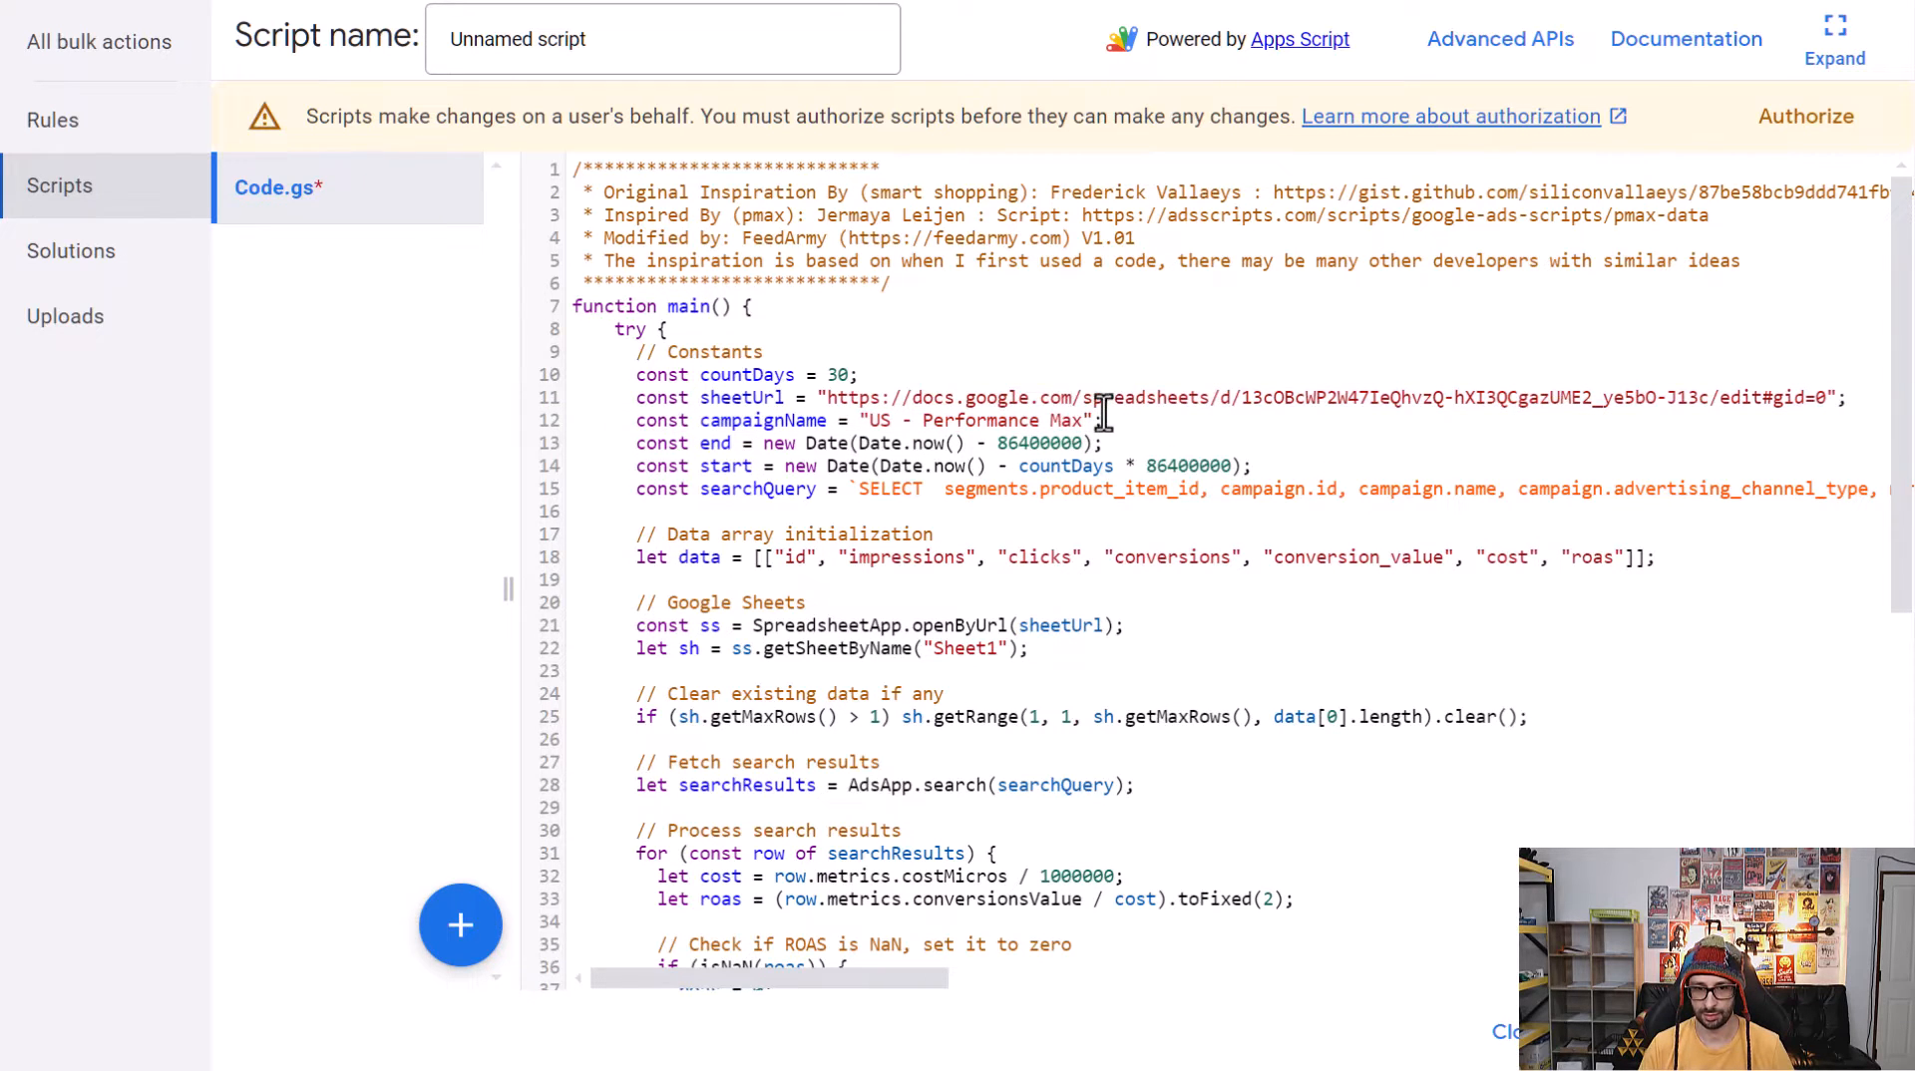
drag(1083, 419, 868, 437)
key(ctrl+v)
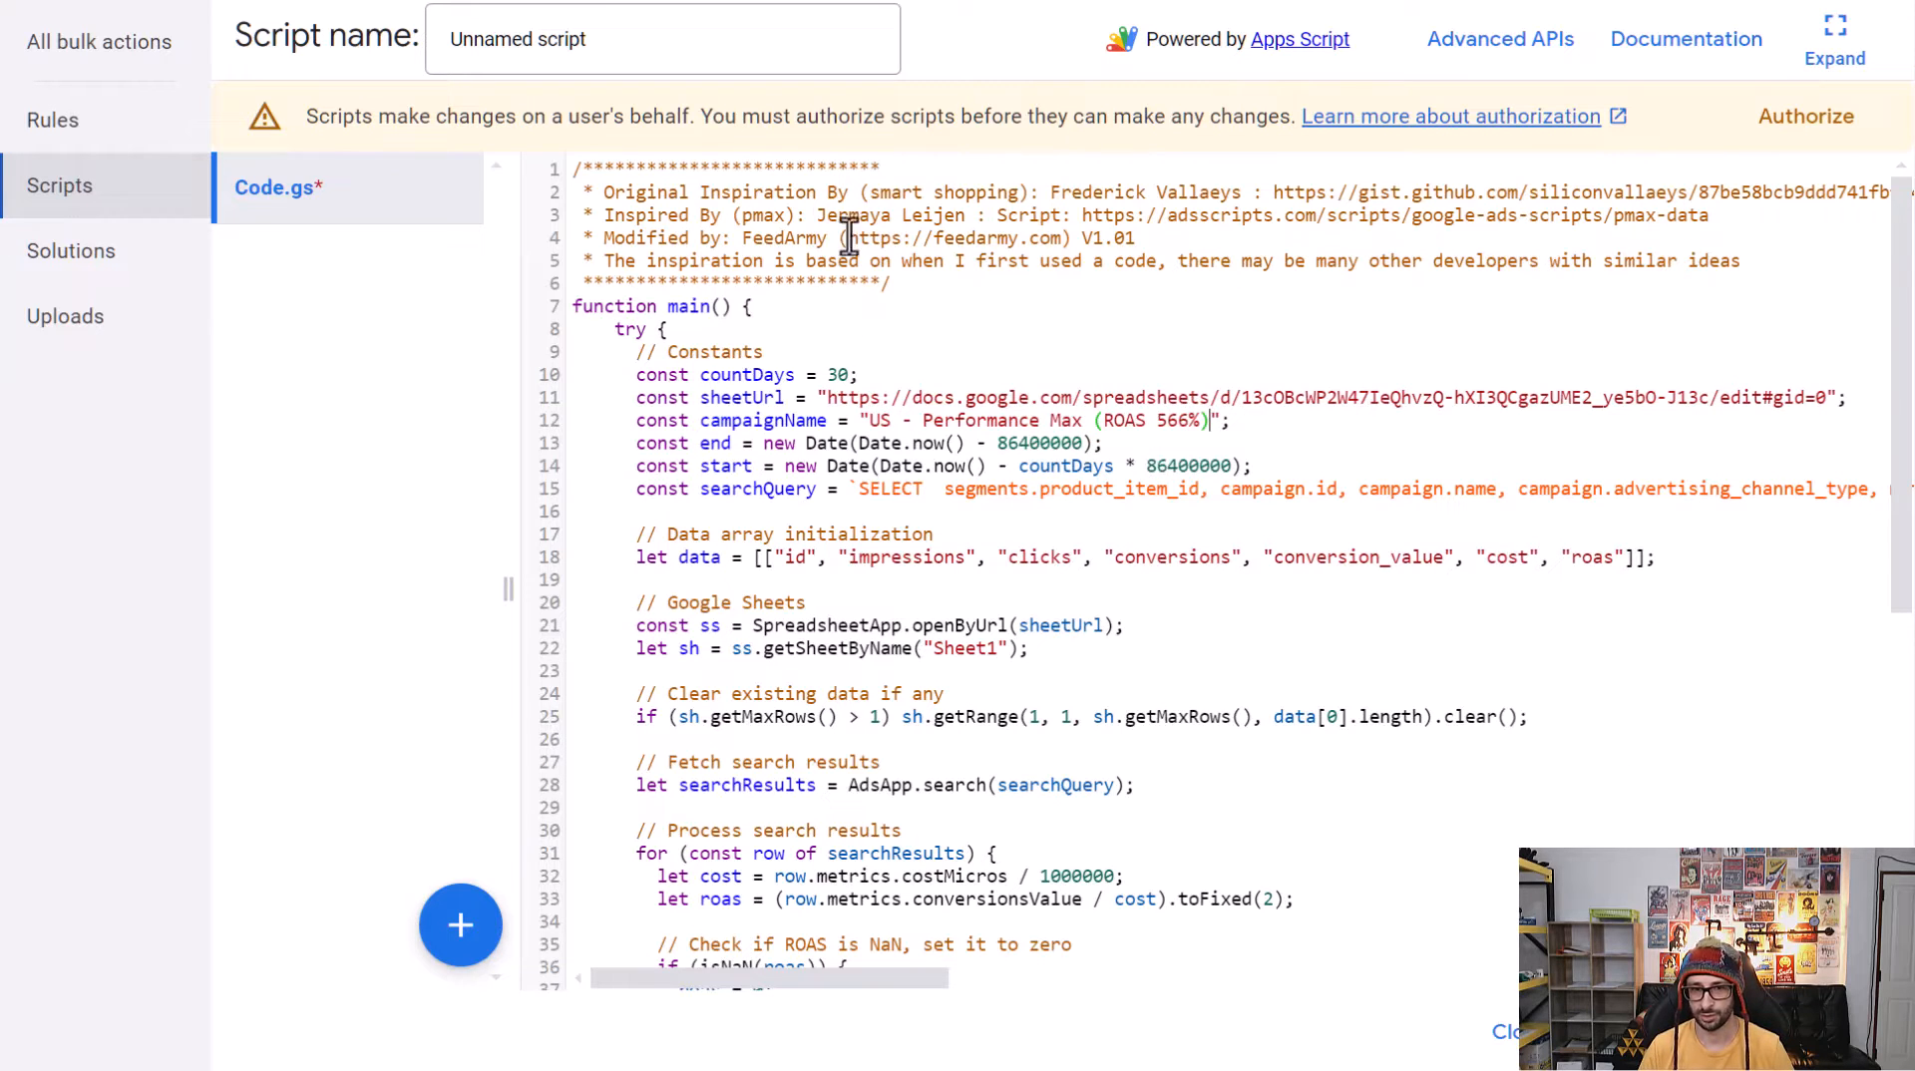
Name the script "pmax data test" and save it.
click(582, 55)
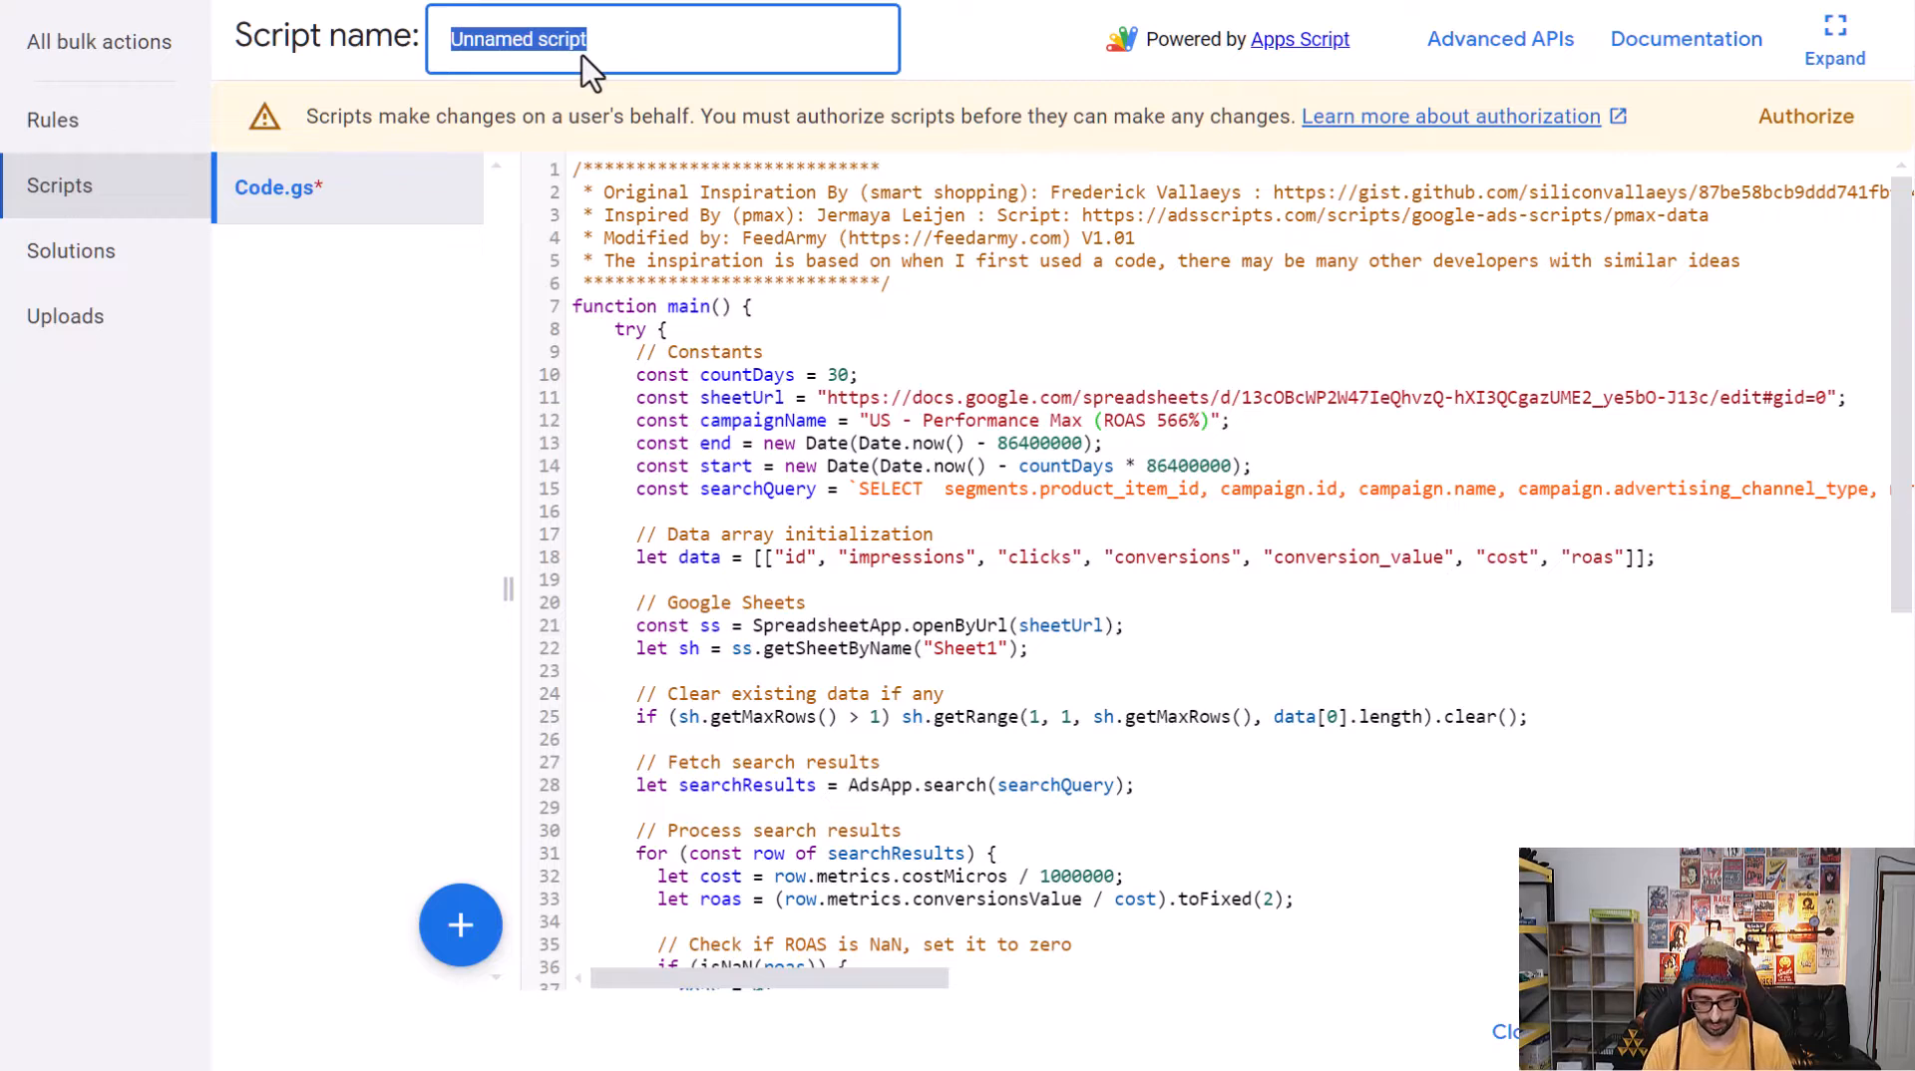
text(pmax)
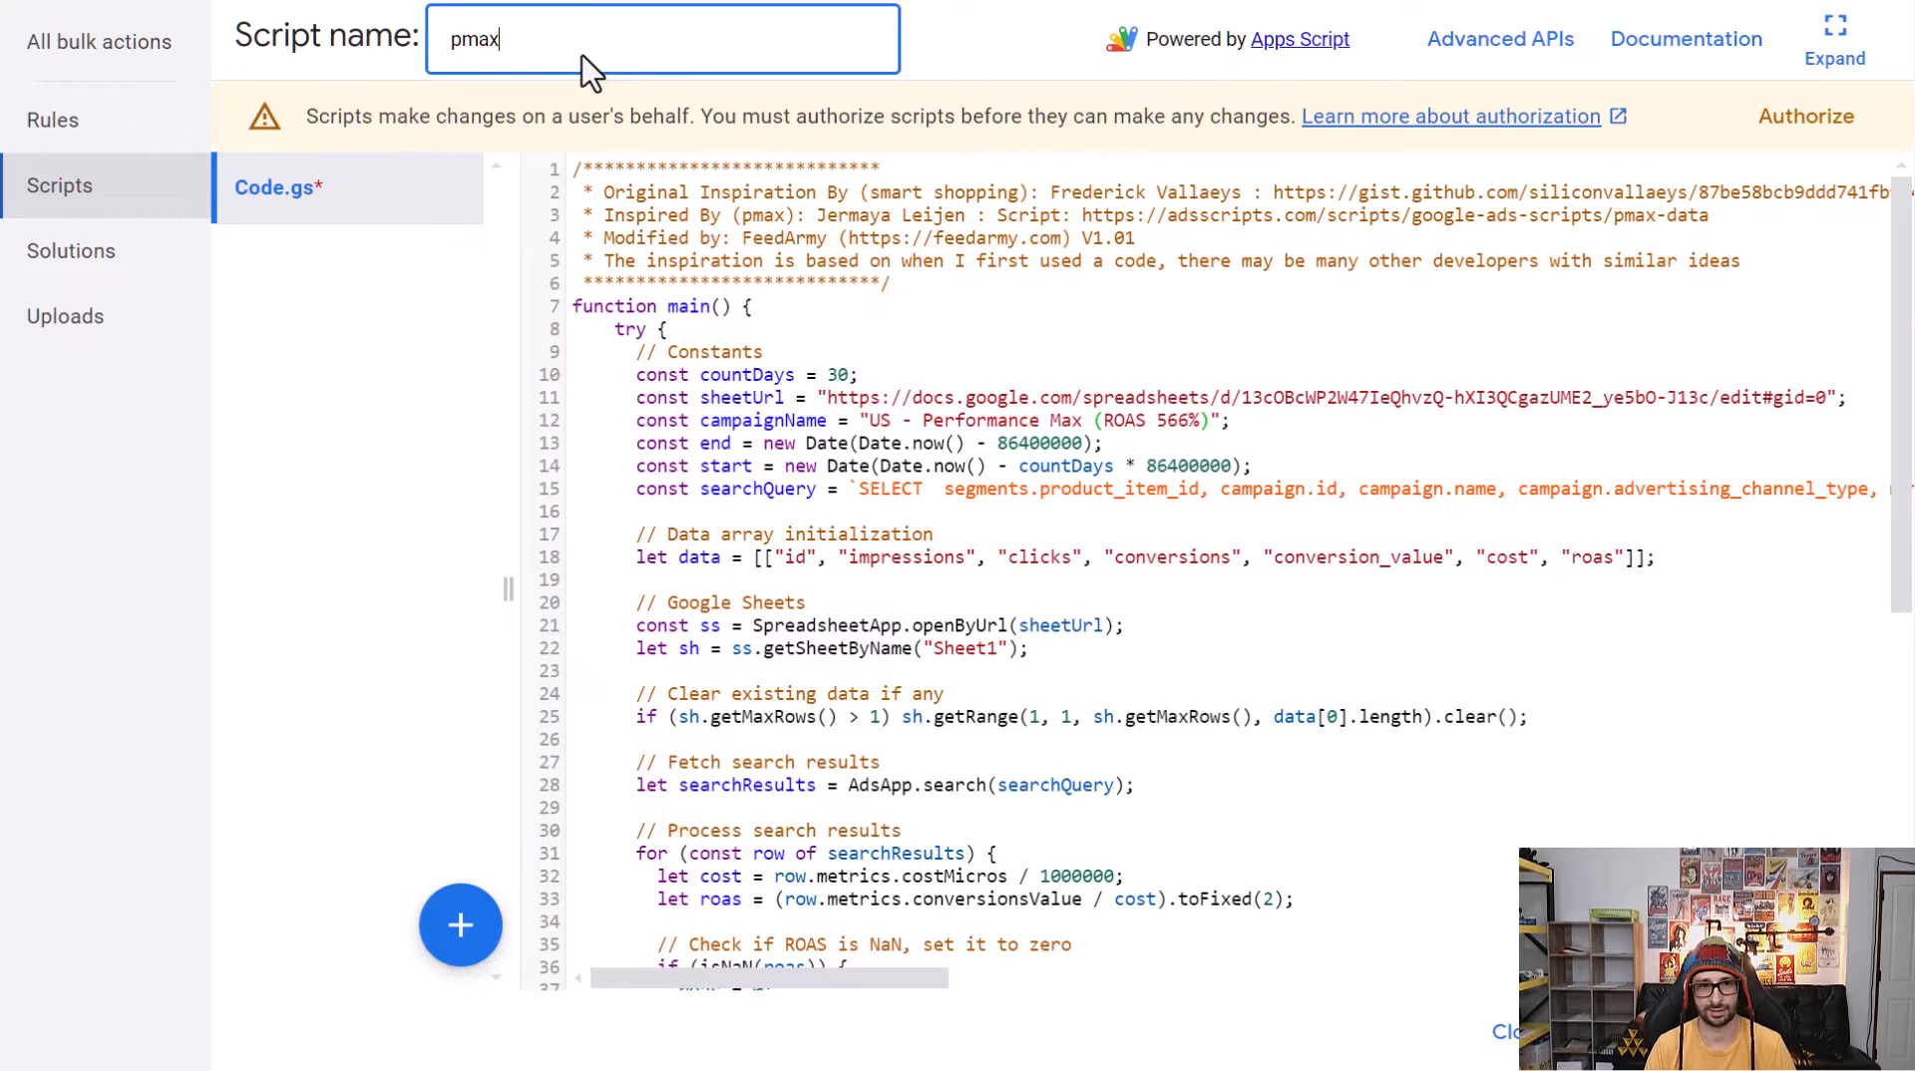
text( data test)
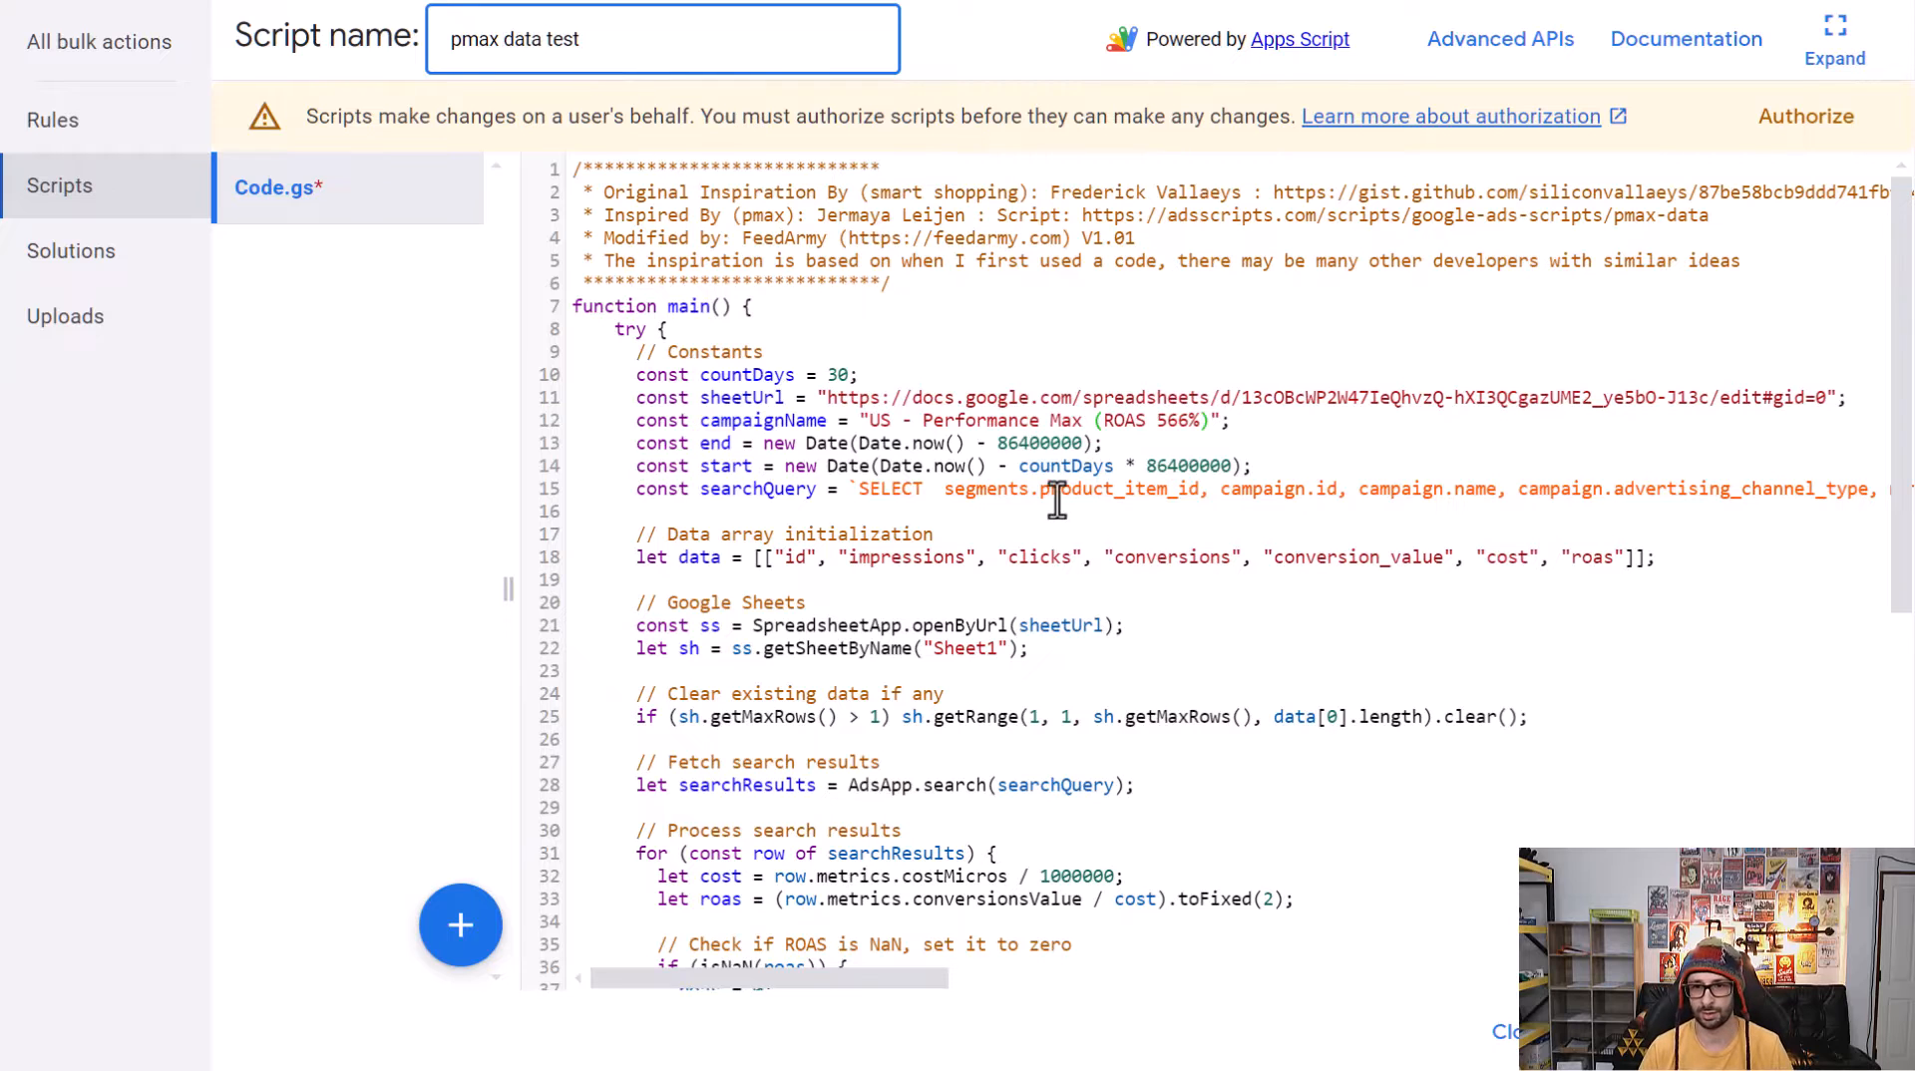
click(1618, 1032)
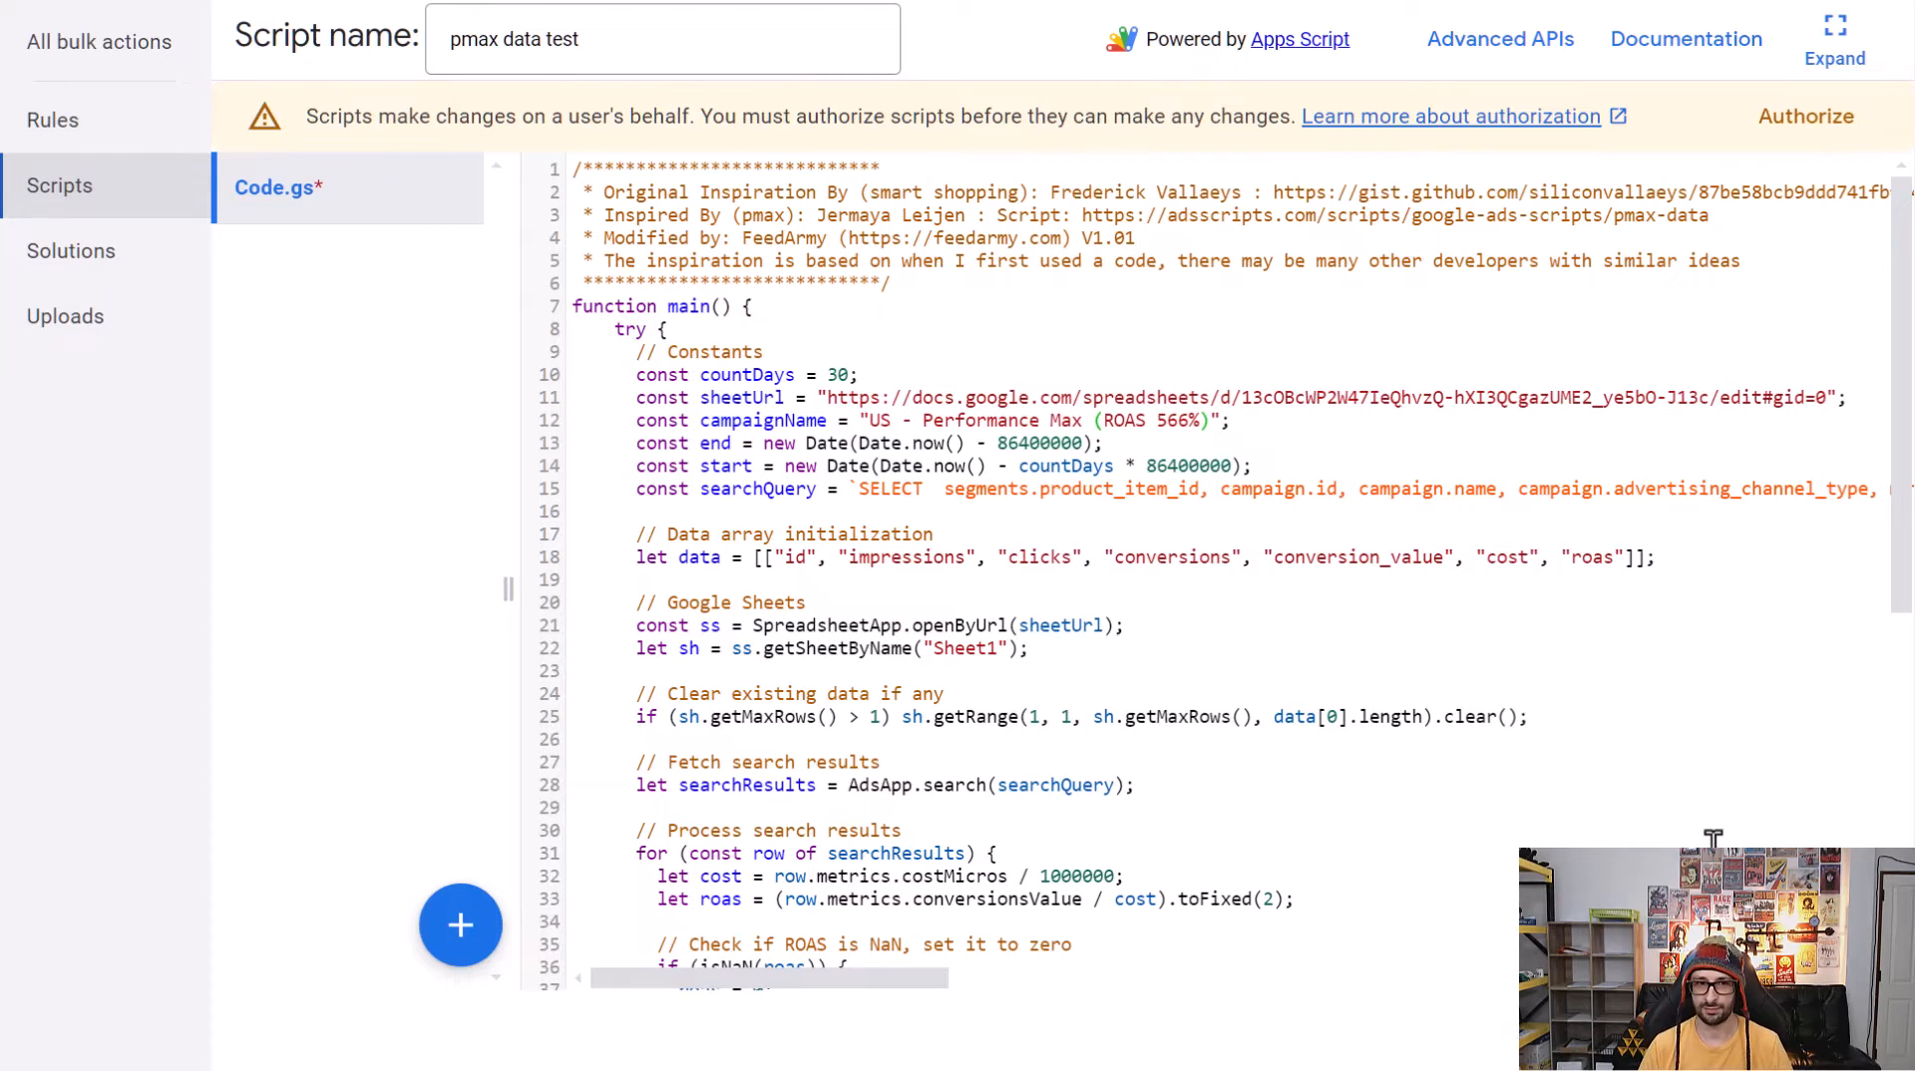
Authorize the script with the listed Google account, allowing it to access and manage Google Ads accounts and data.
click(1811, 120)
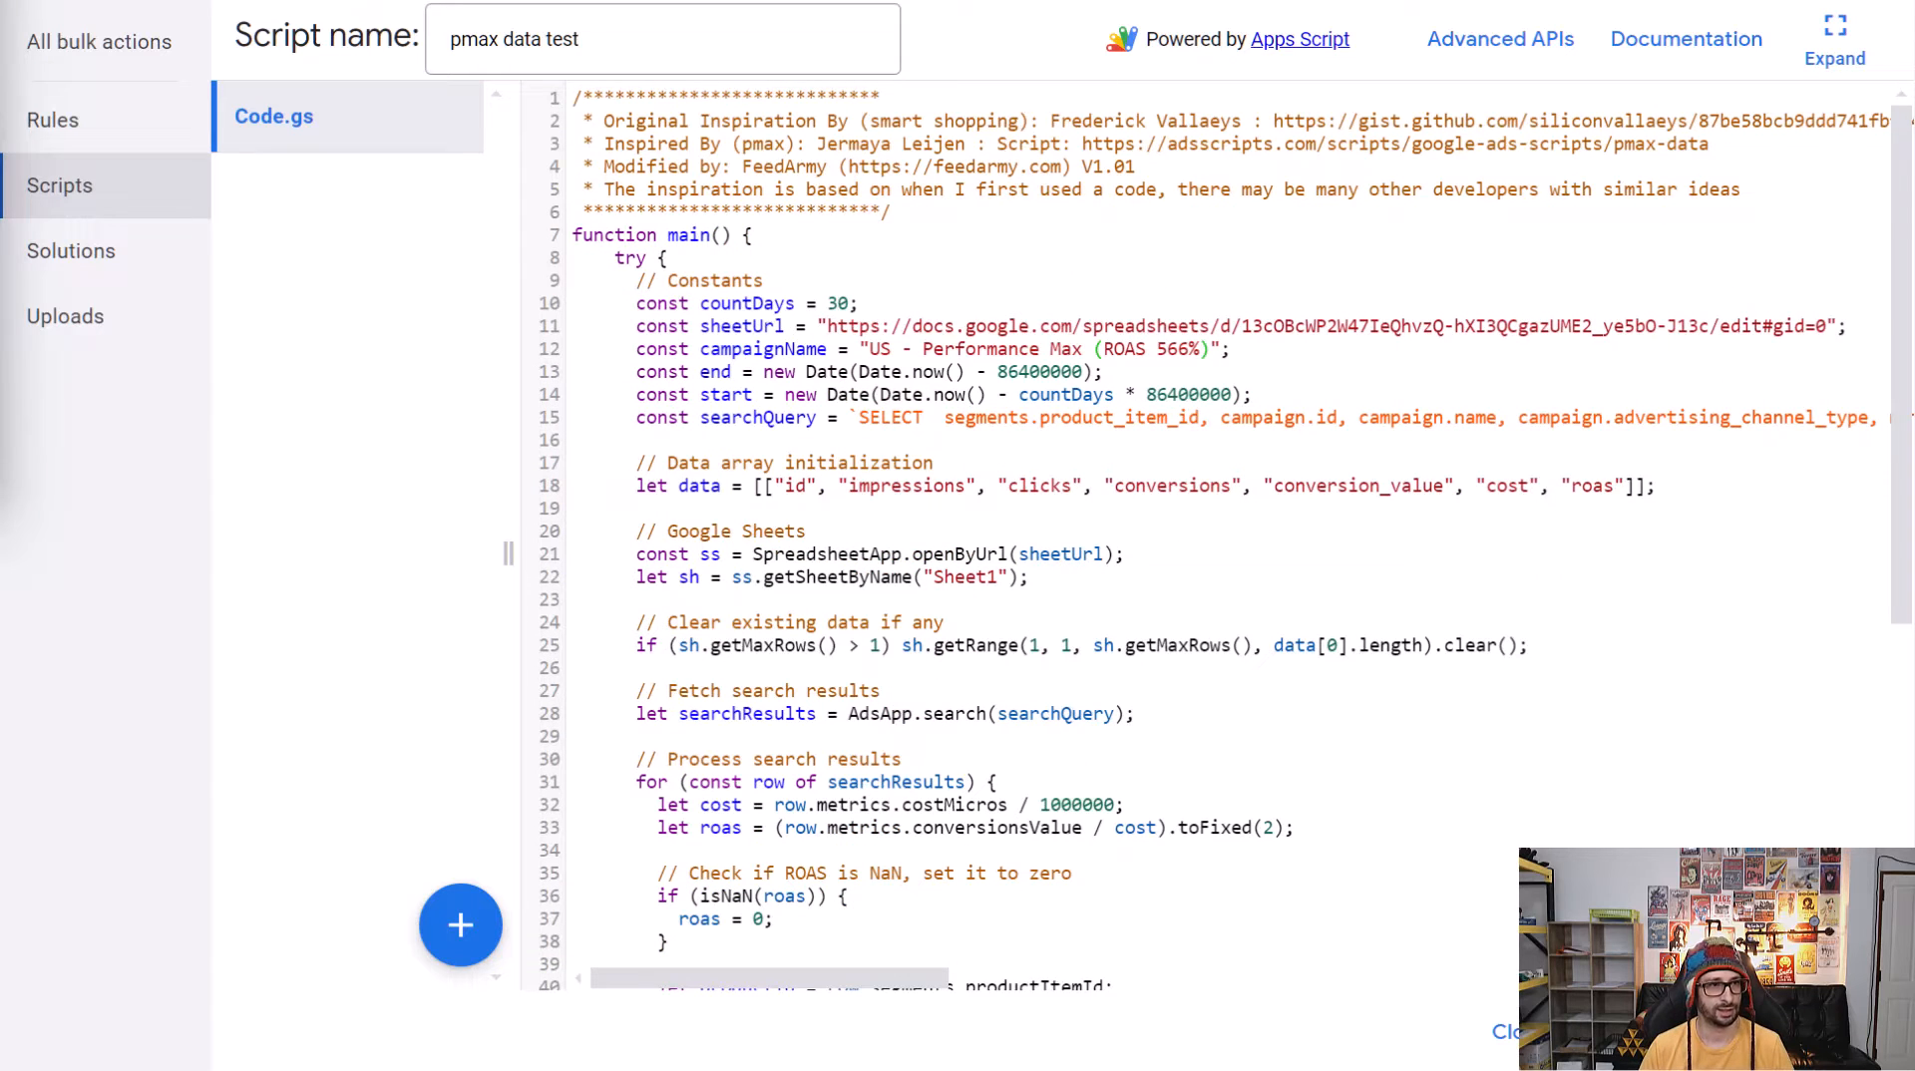
drag(0, 0, 998, 72)
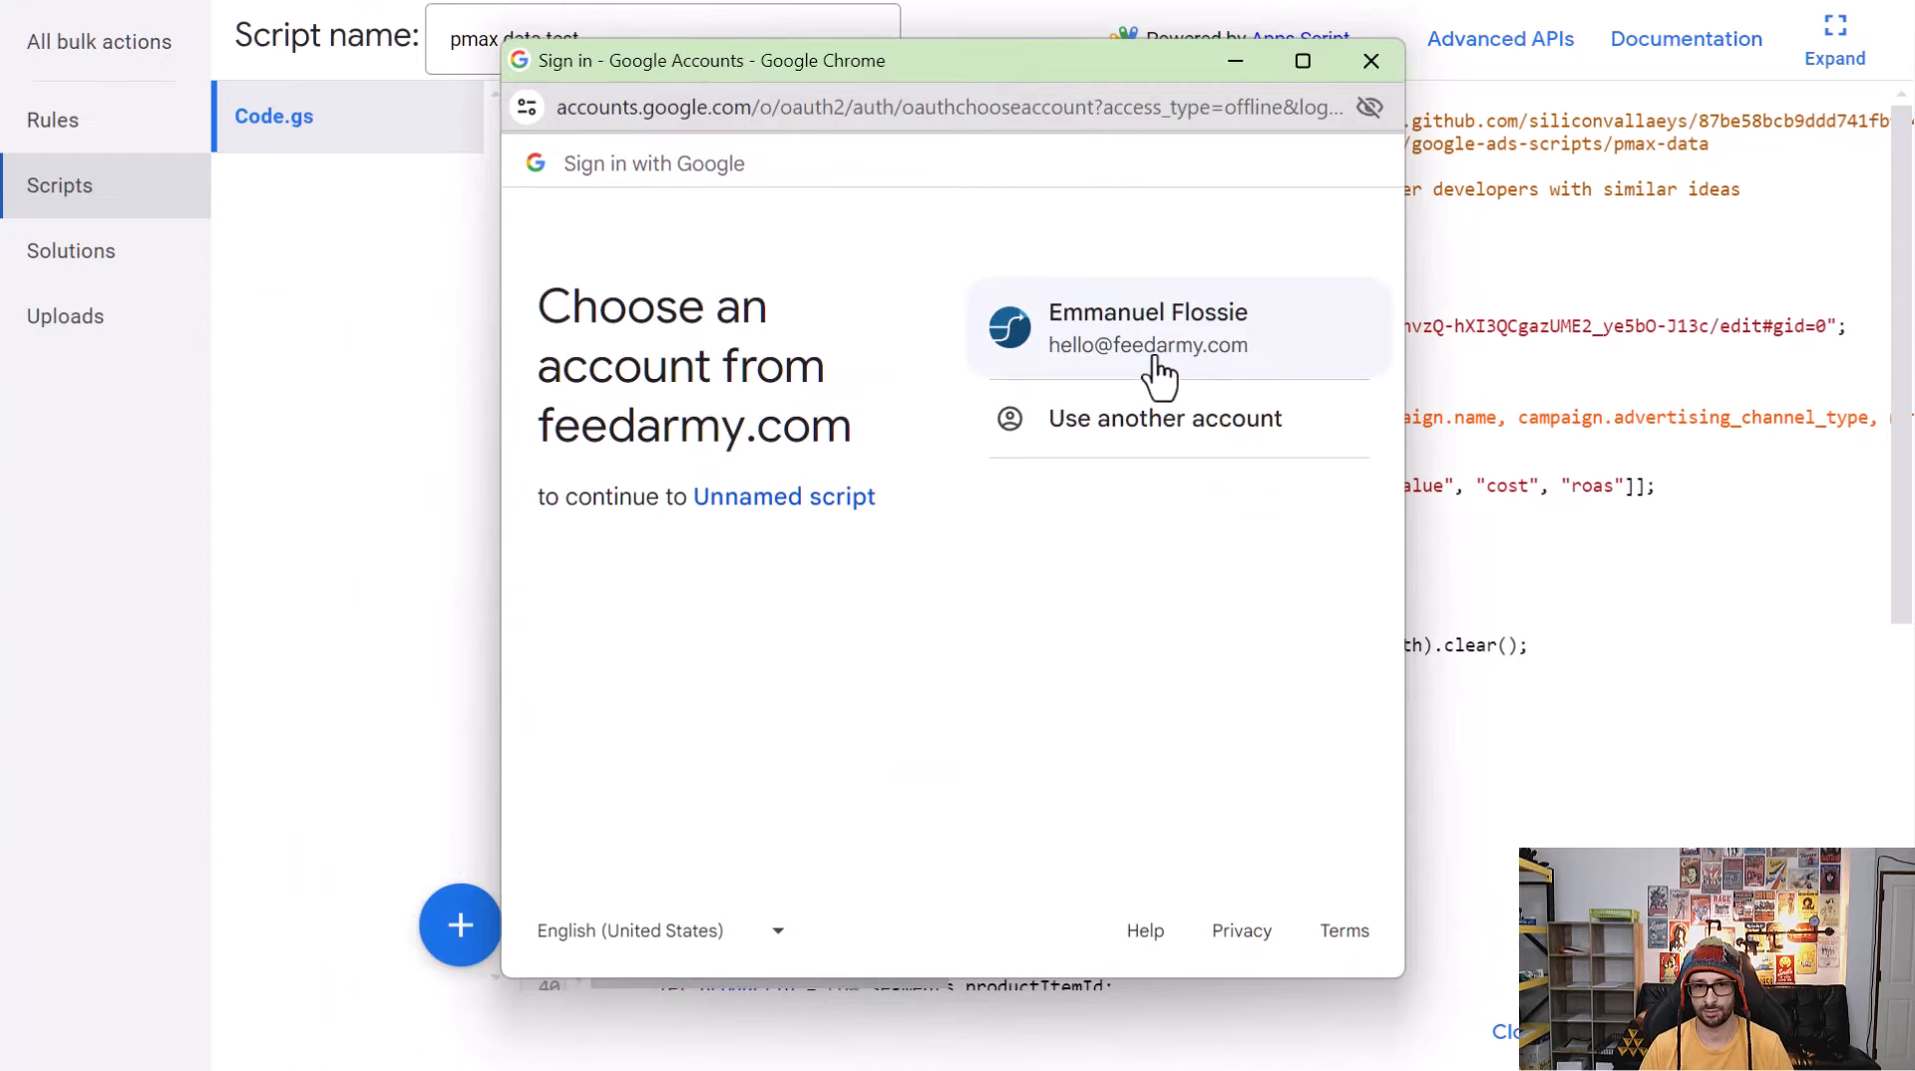
click(1155, 361)
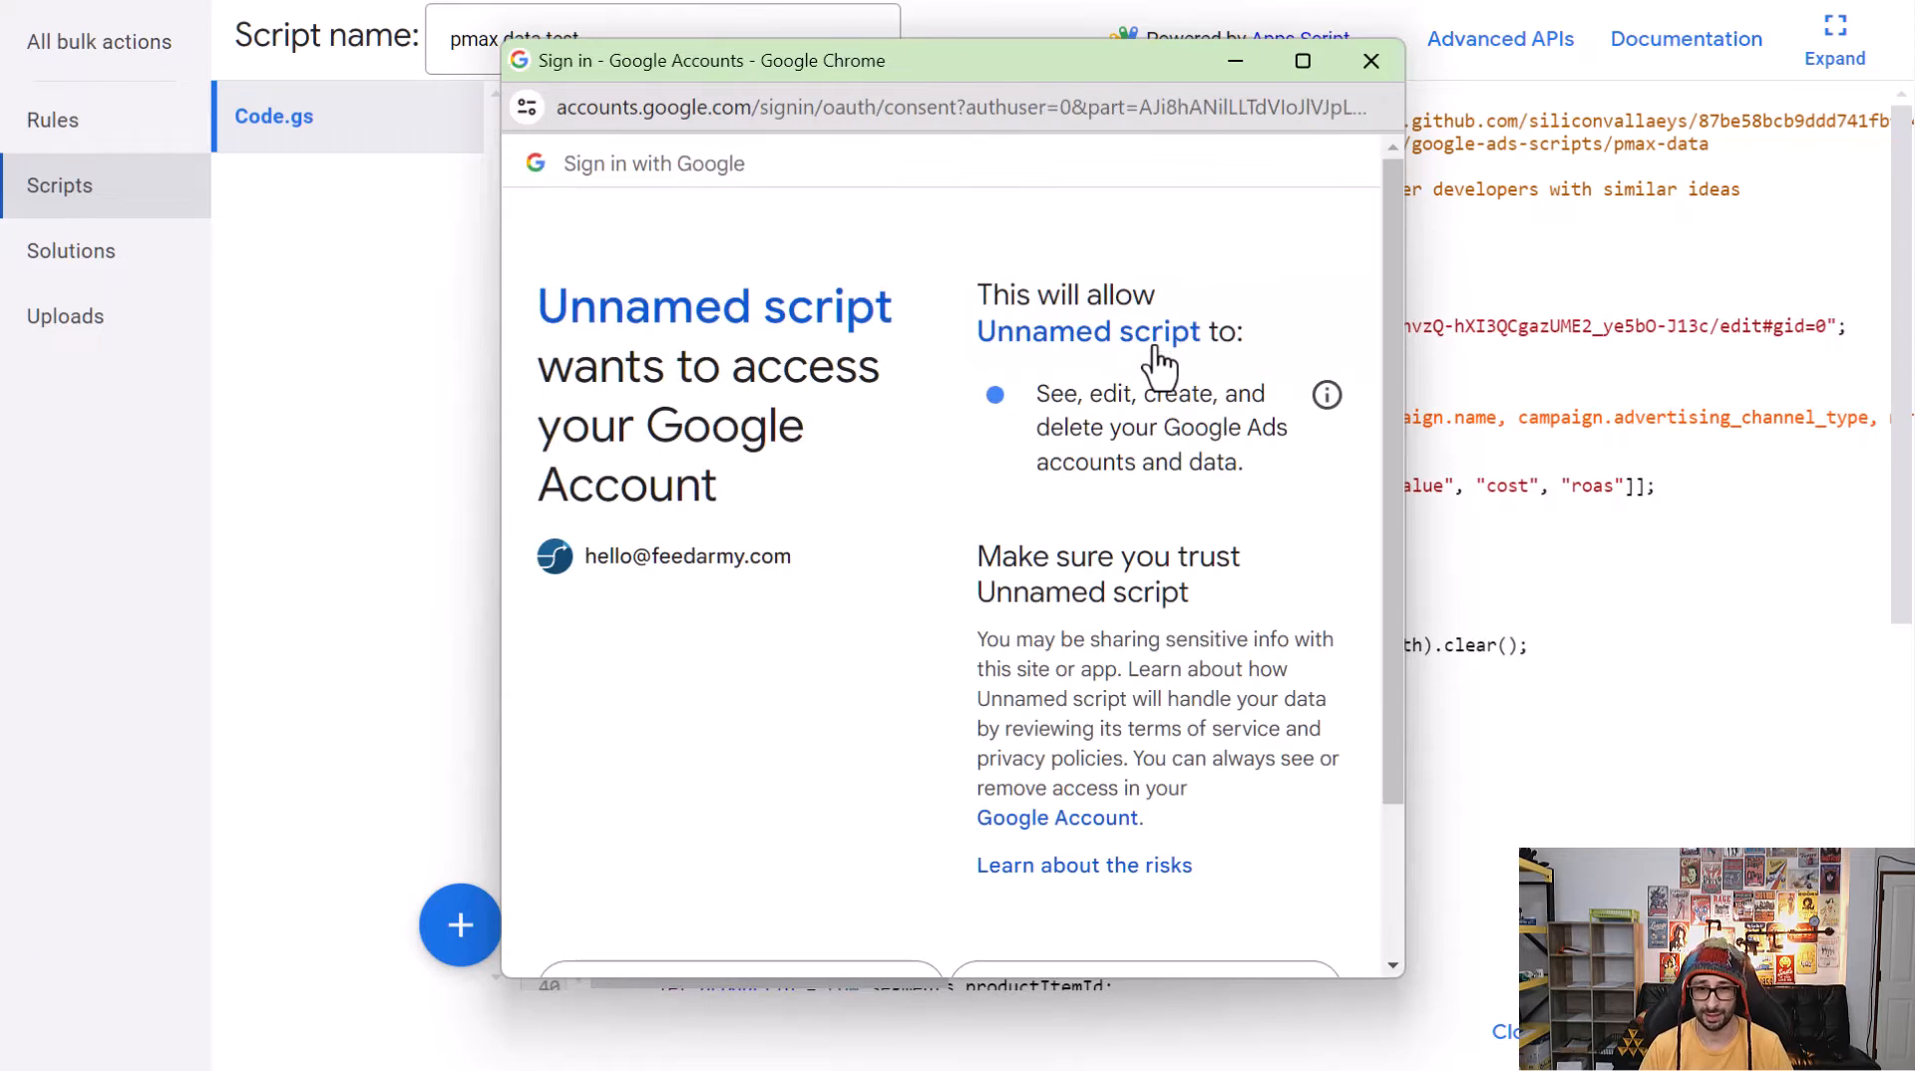
scroll(1103, 653, down, 2)
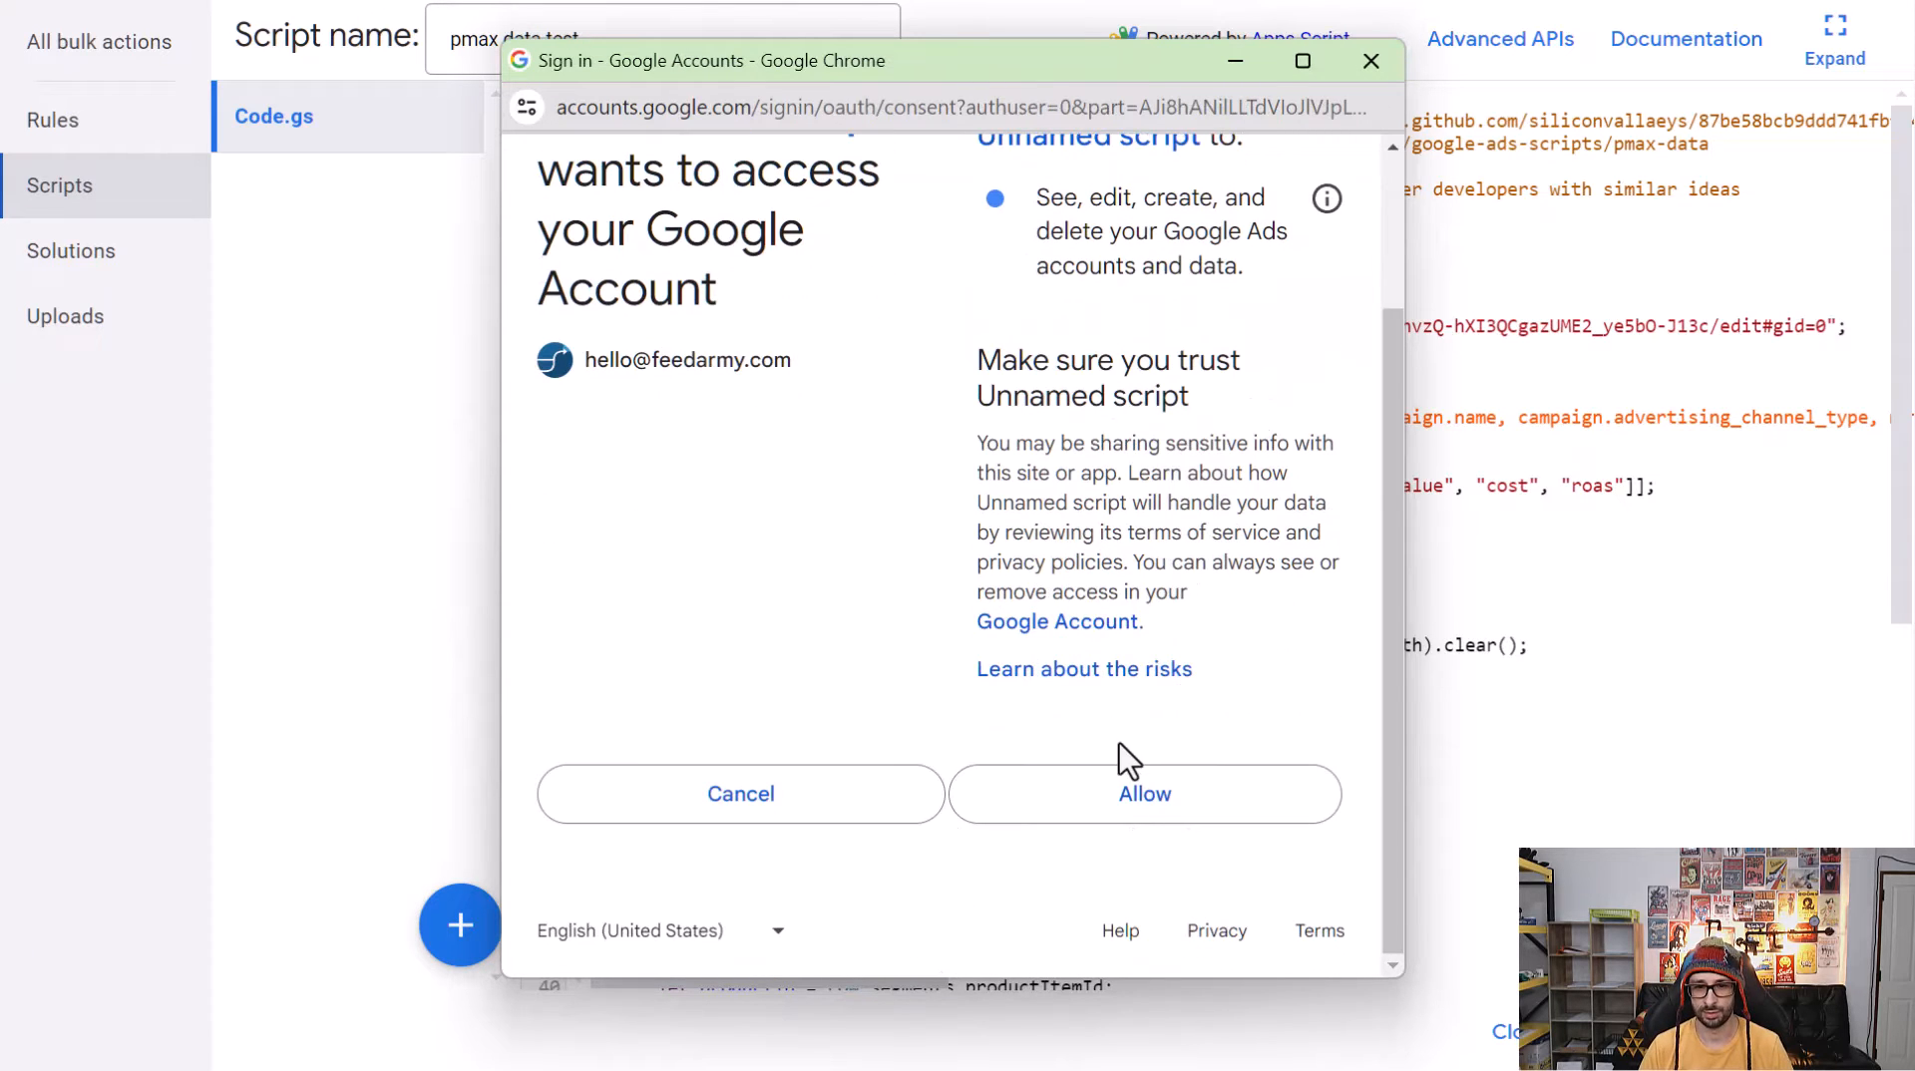
click(1129, 824)
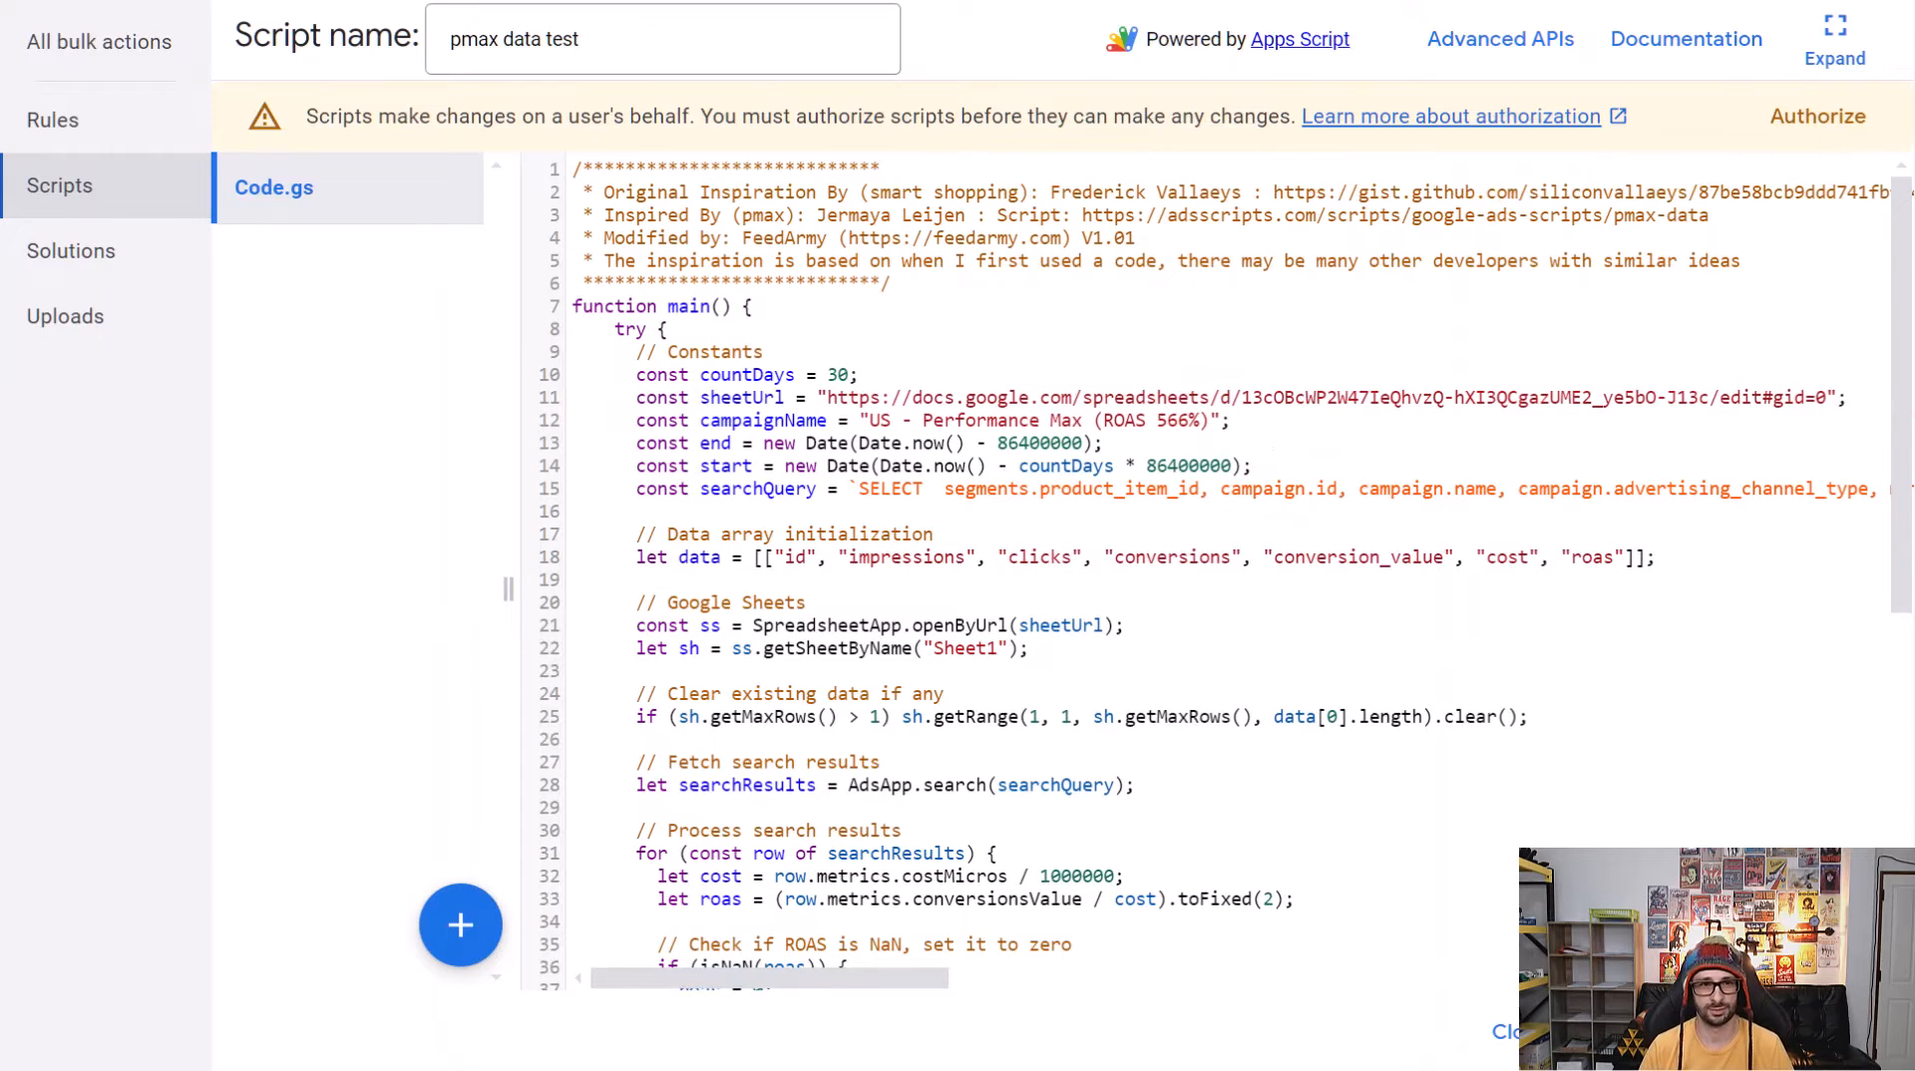
Repeat the script authorization with the same Google account and run the script without a preview.
click(1810, 118)
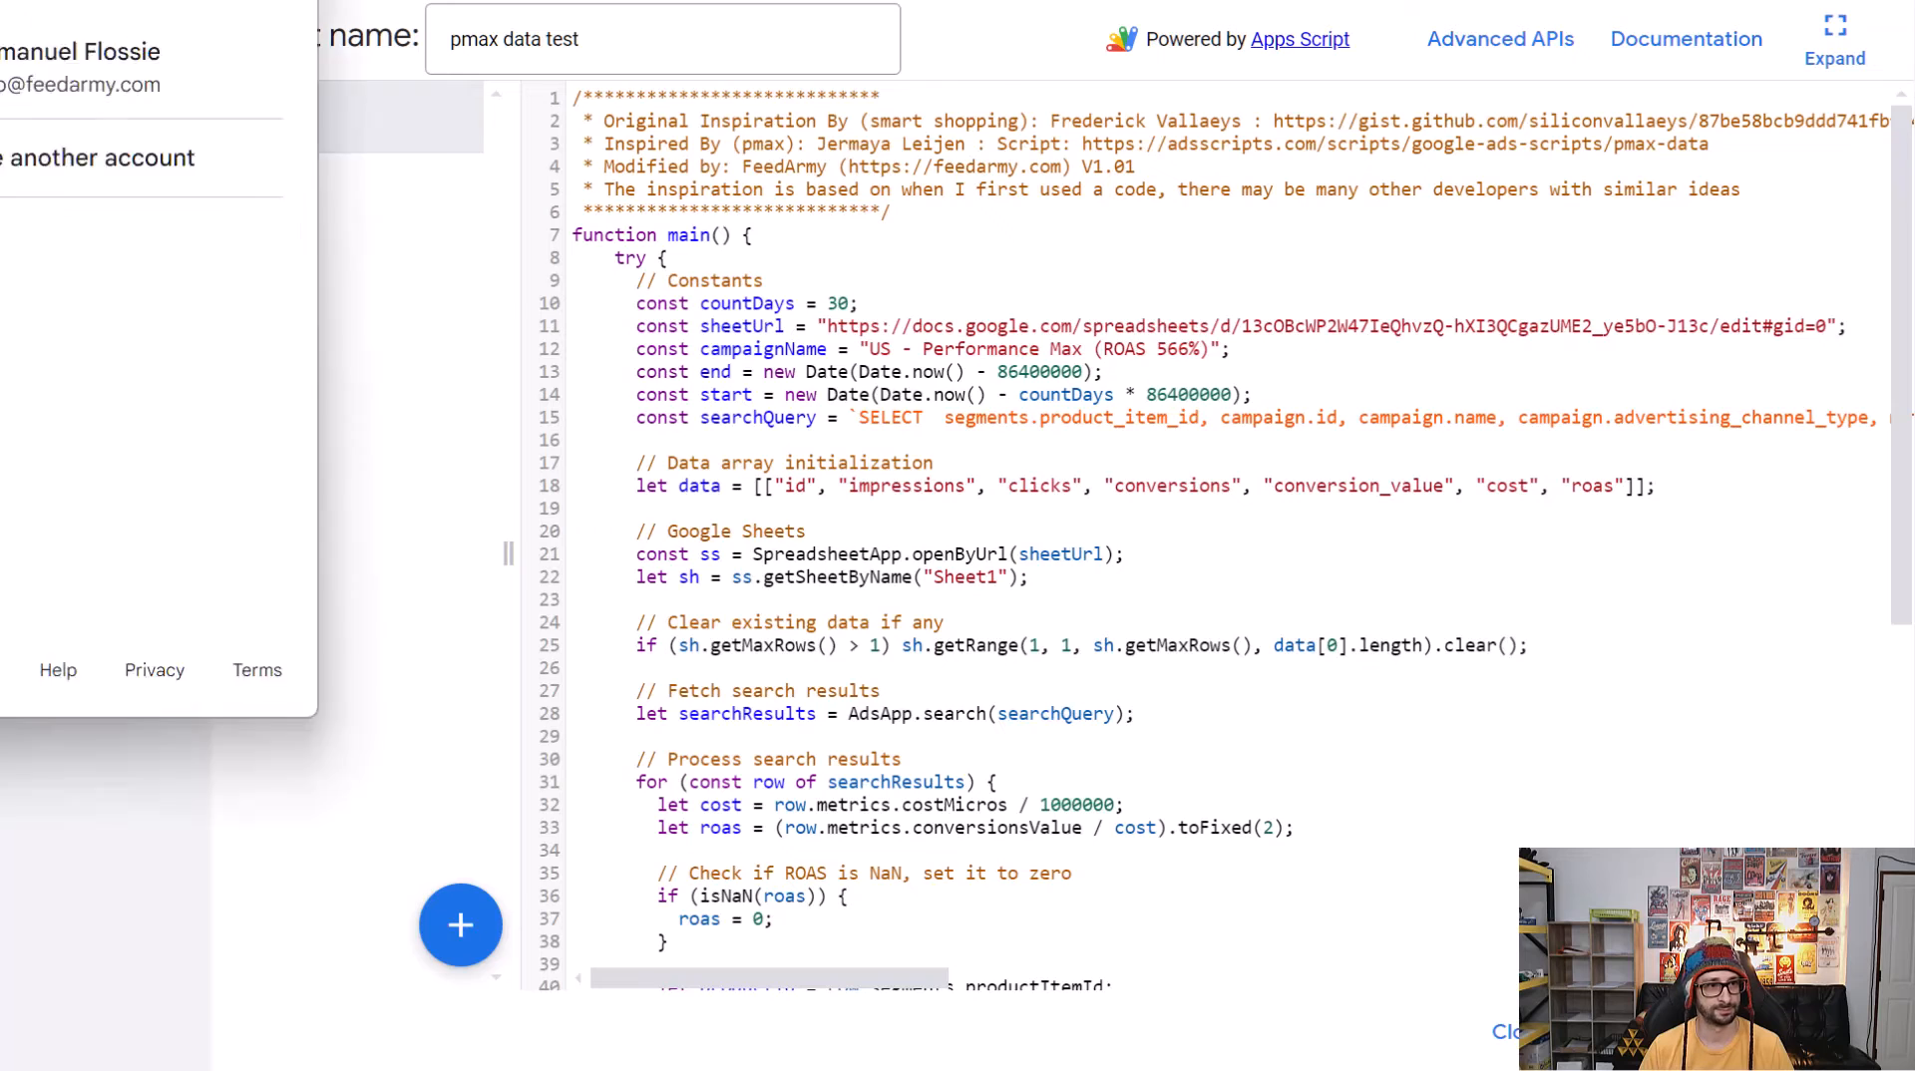
click(1209, 299)
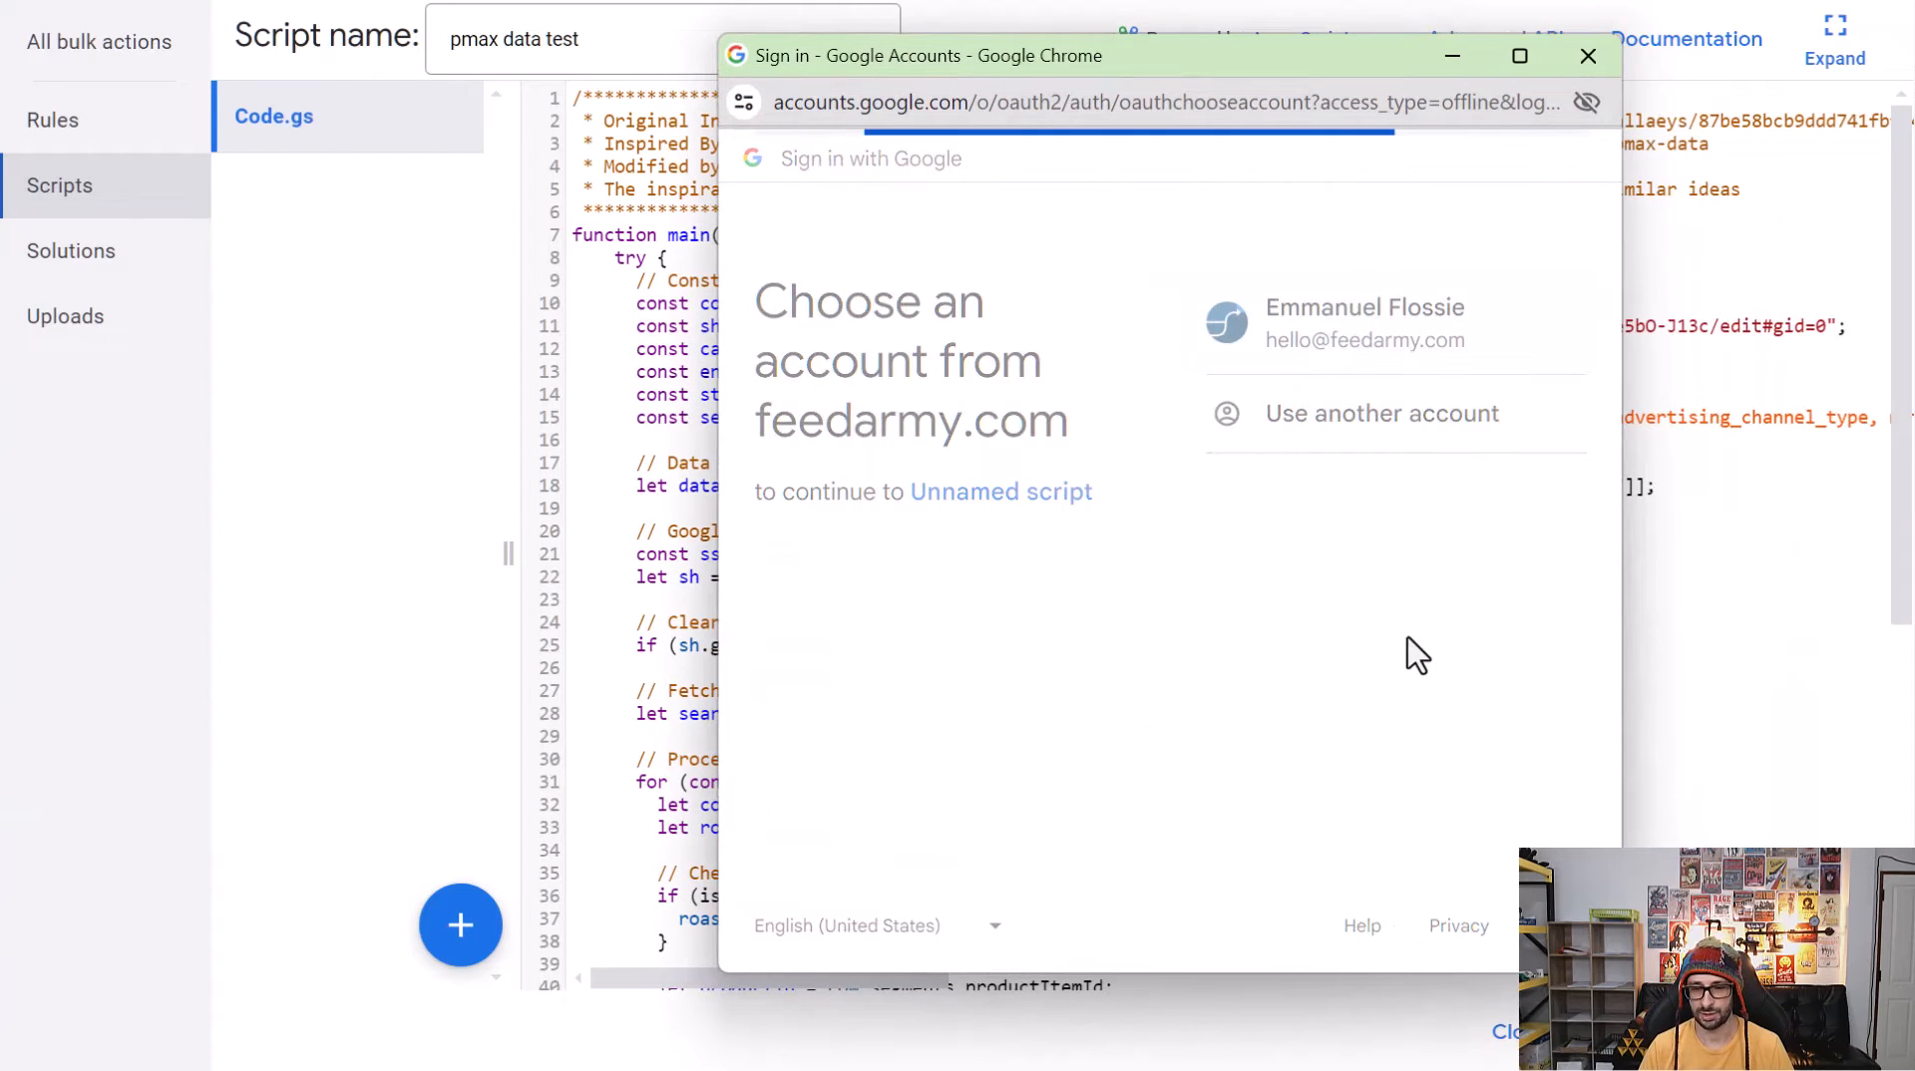
scroll(1402, 698, down, 5)
click(1411, 784)
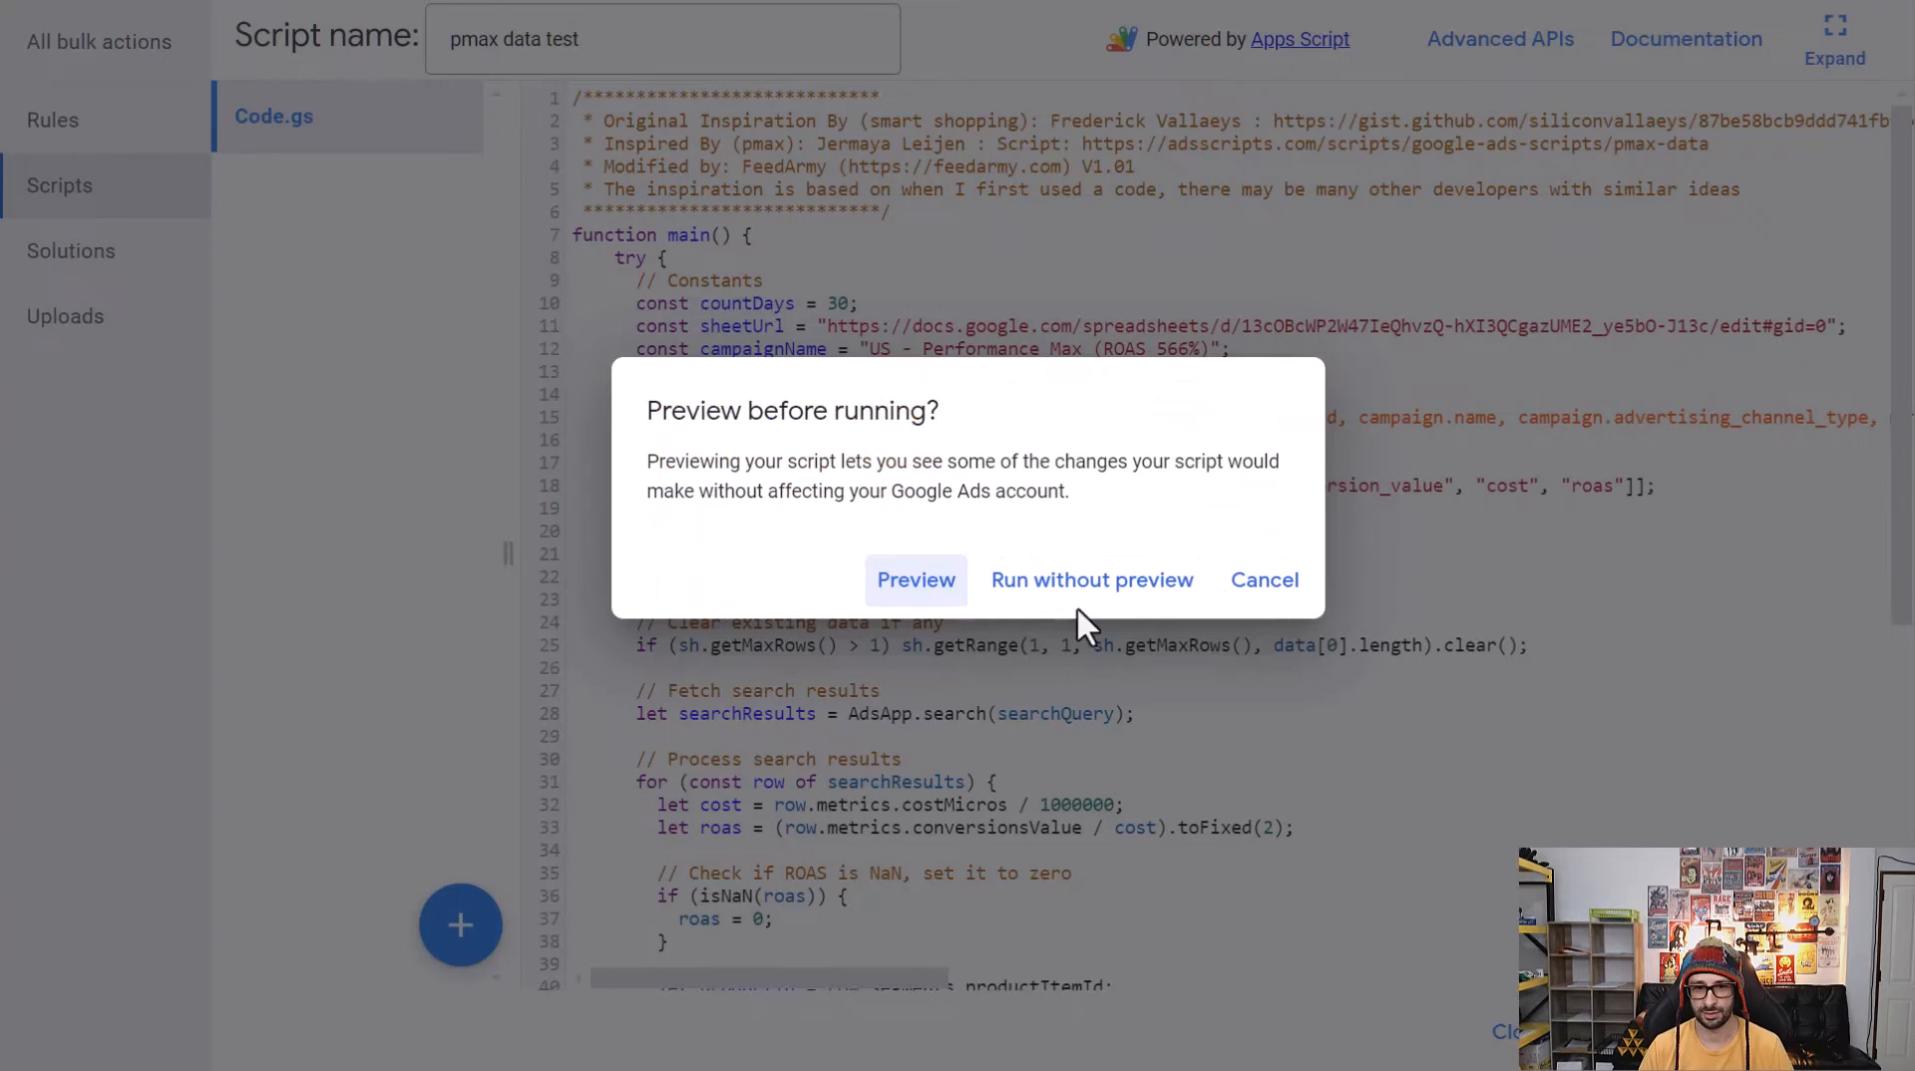
click(1078, 583)
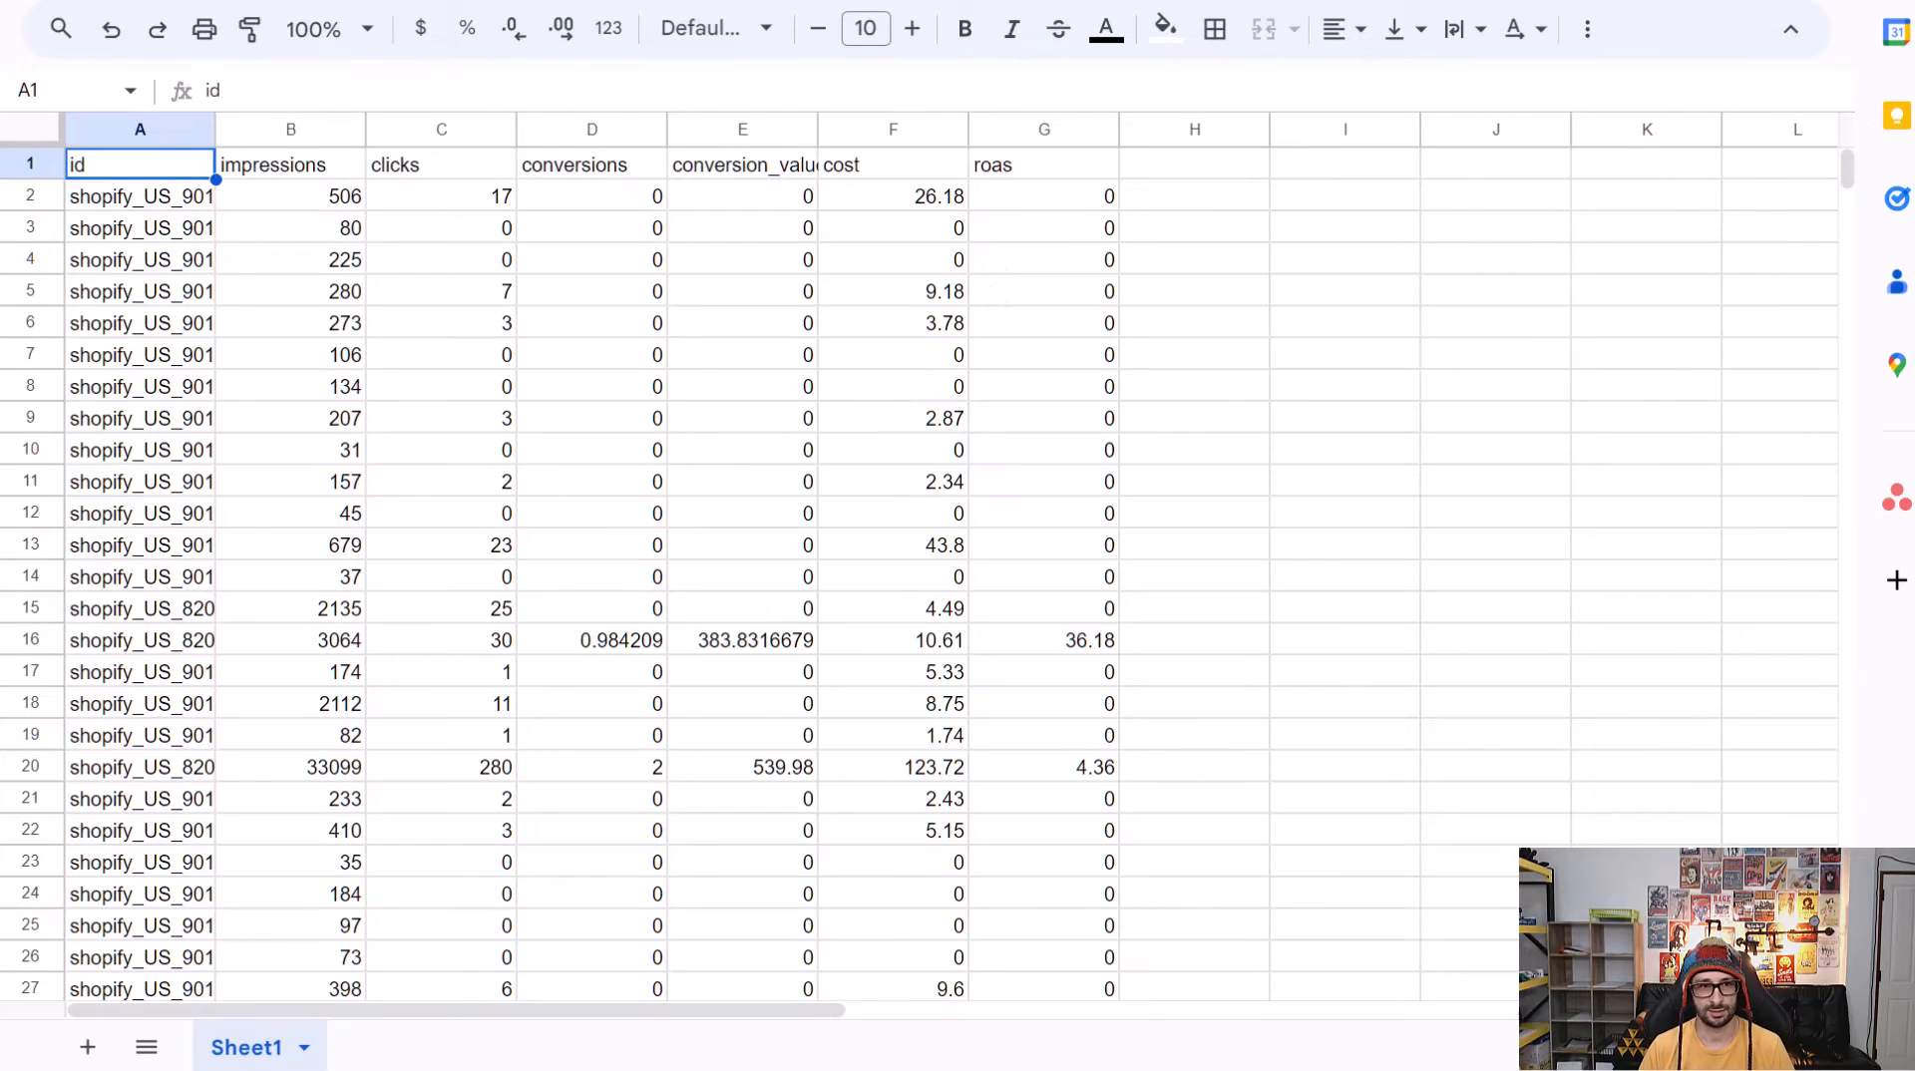
Return to the scripts list and open the run frequency of the "pmax data test" script.
key(ctrl+shift+Tab)
click(91, 199)
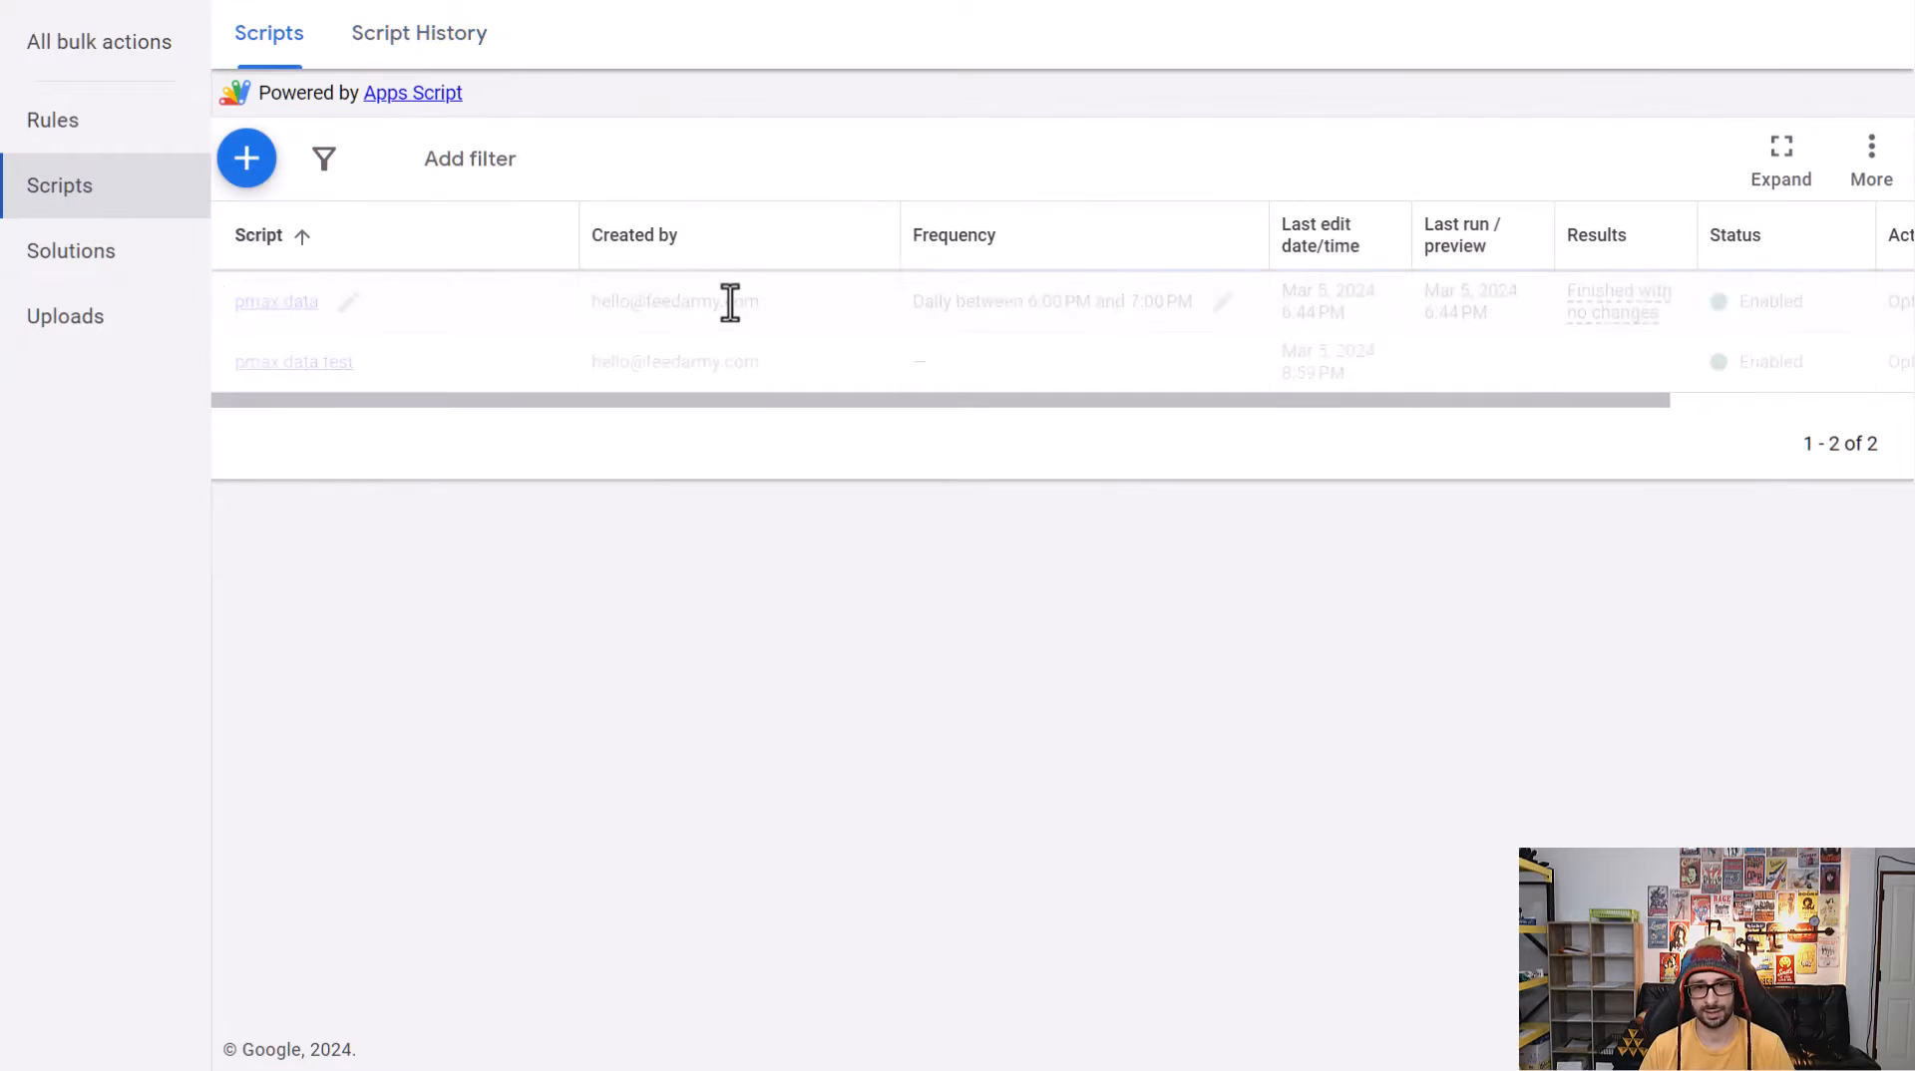
click(943, 362)
click(1292, 523)
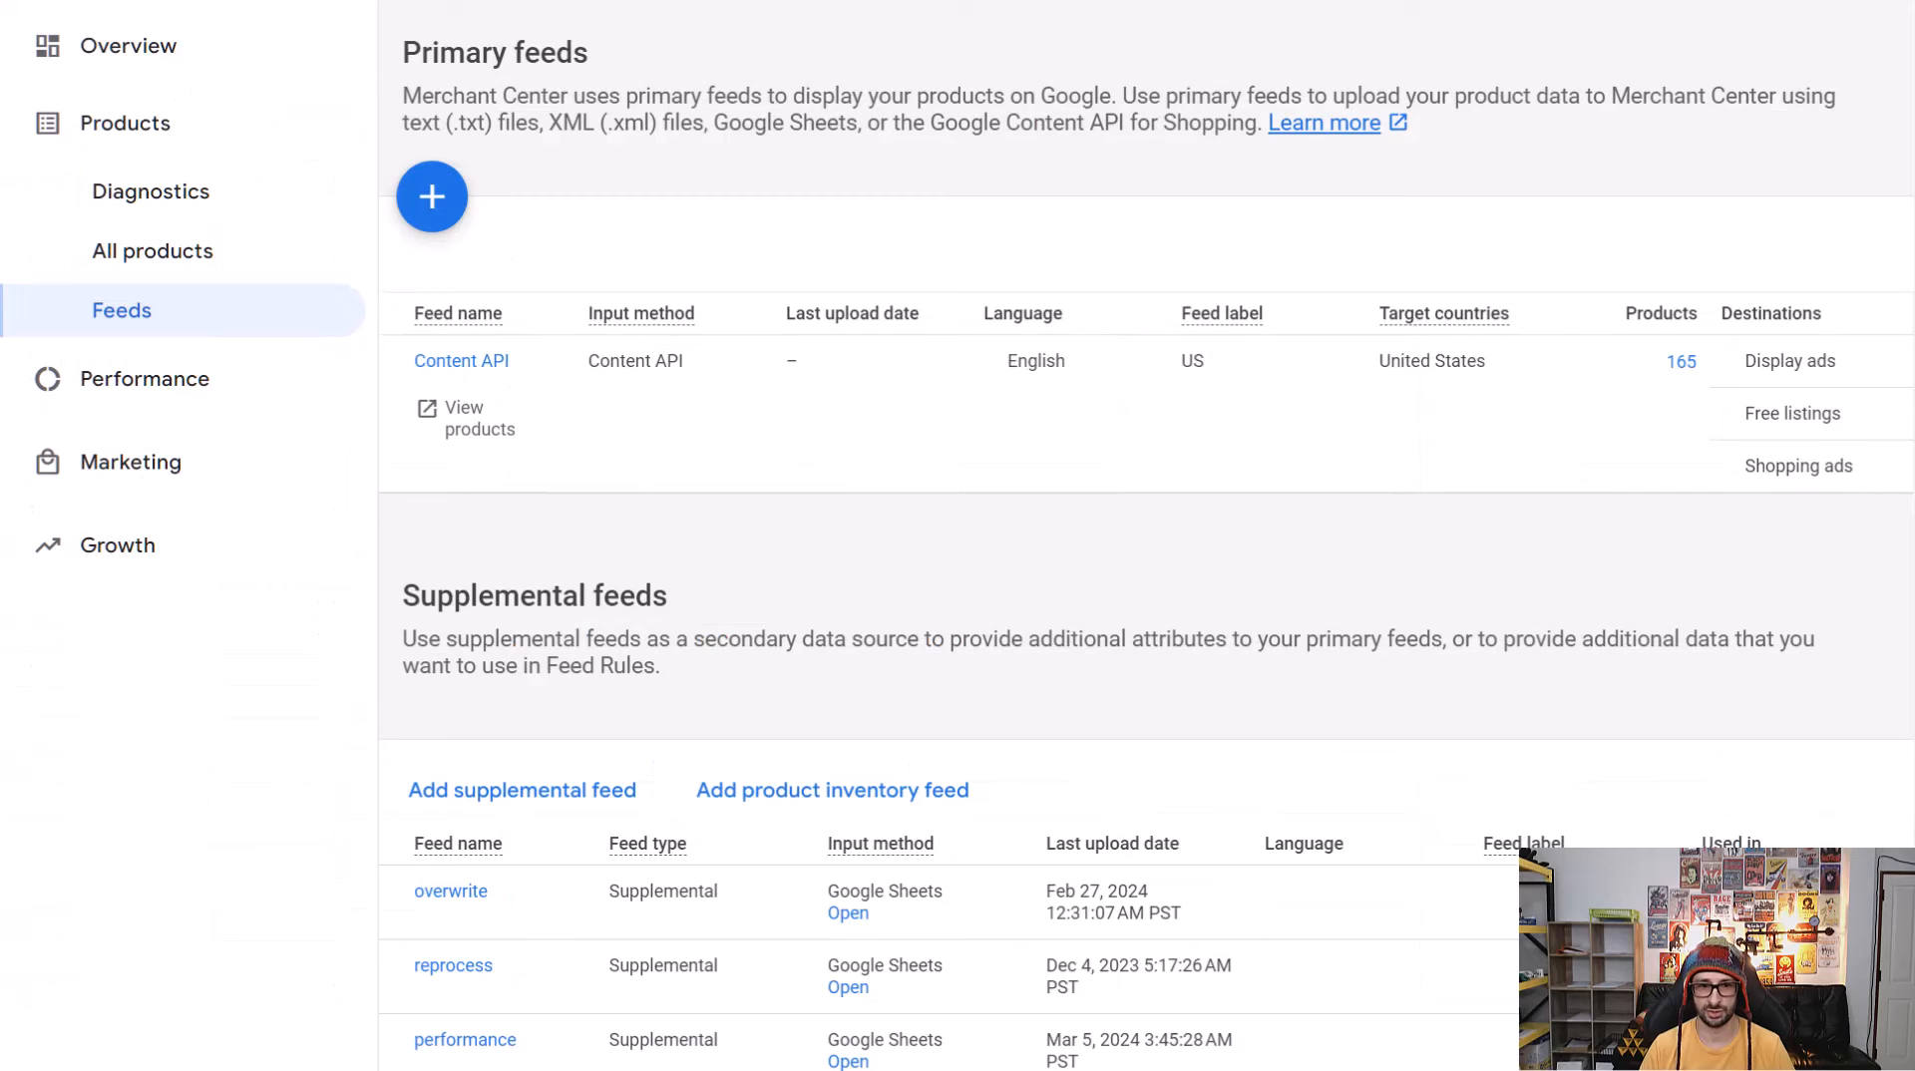
In Merchant Center's feeds, start a supplemental feed named "performance 2" with Google Sheets as the input method.
scroll(584, 703, down, 2)
mouse_move(475, 903)
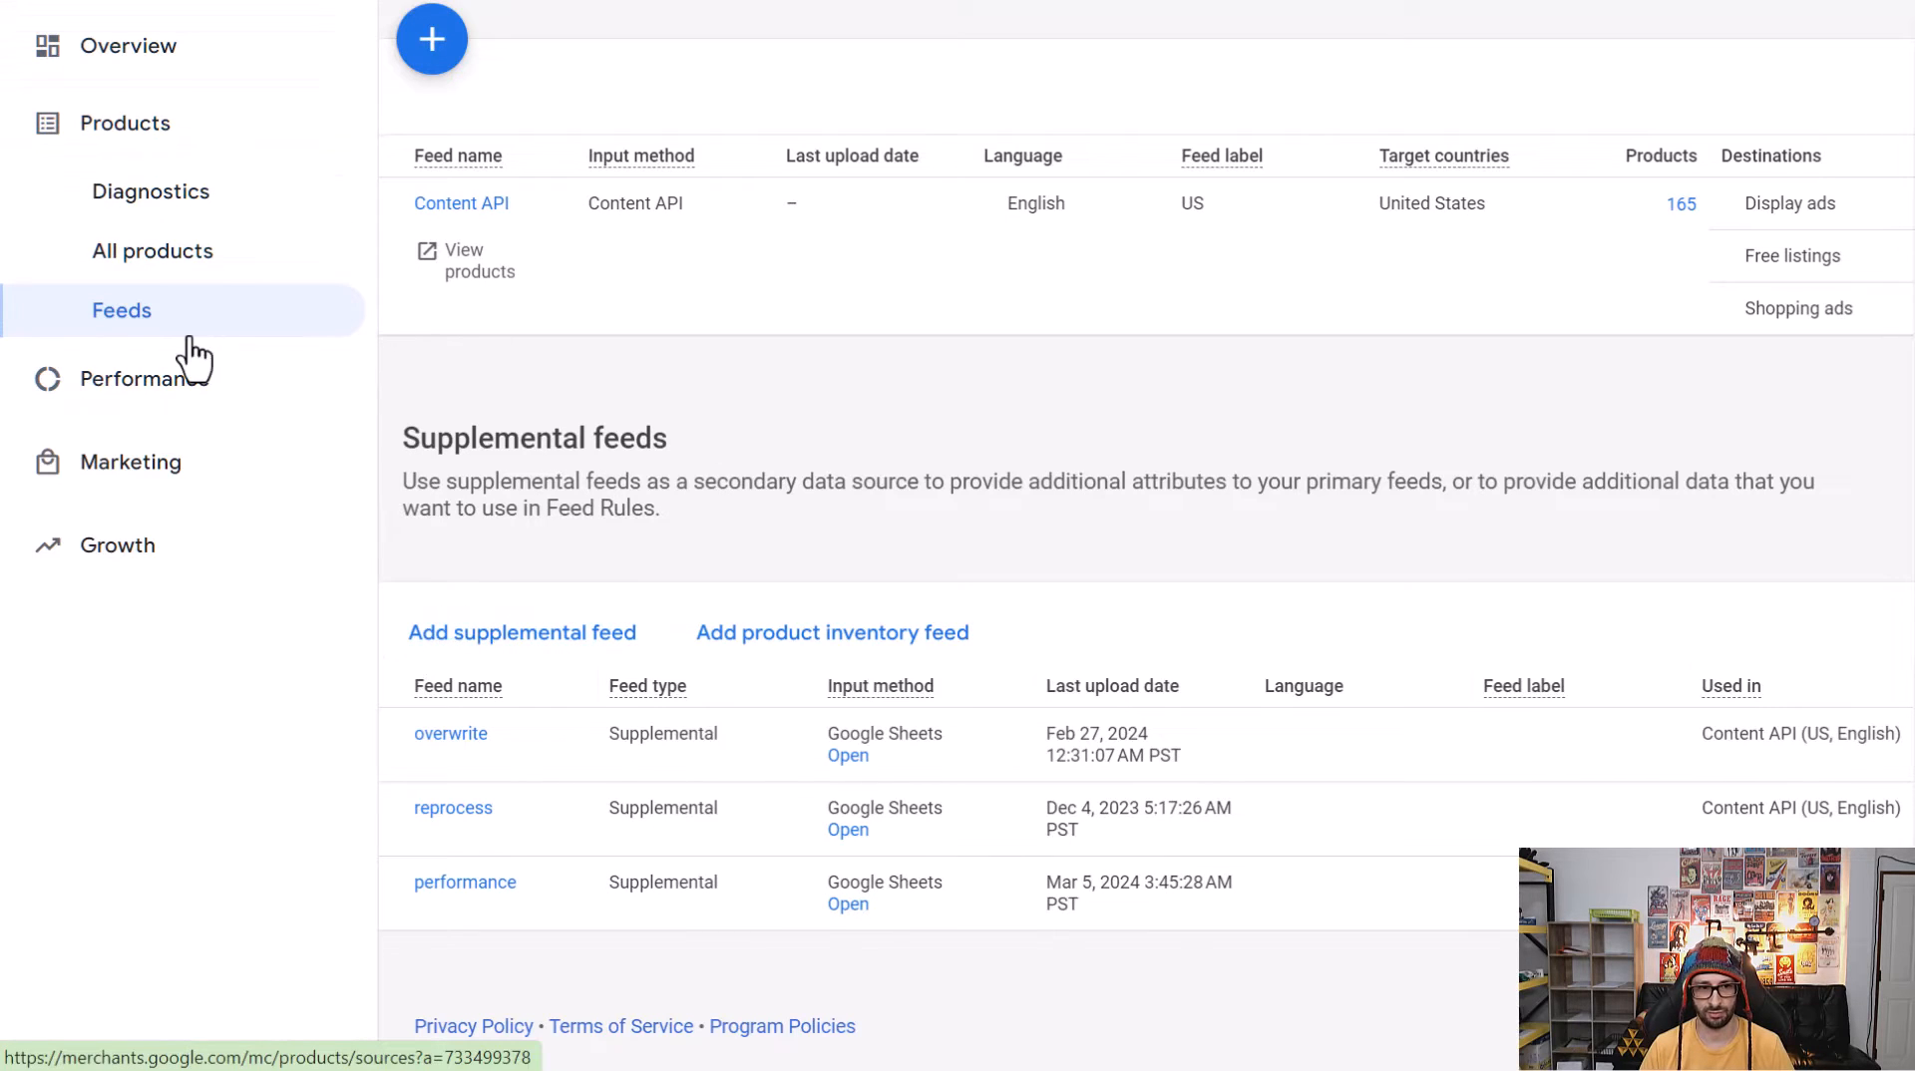
click(572, 631)
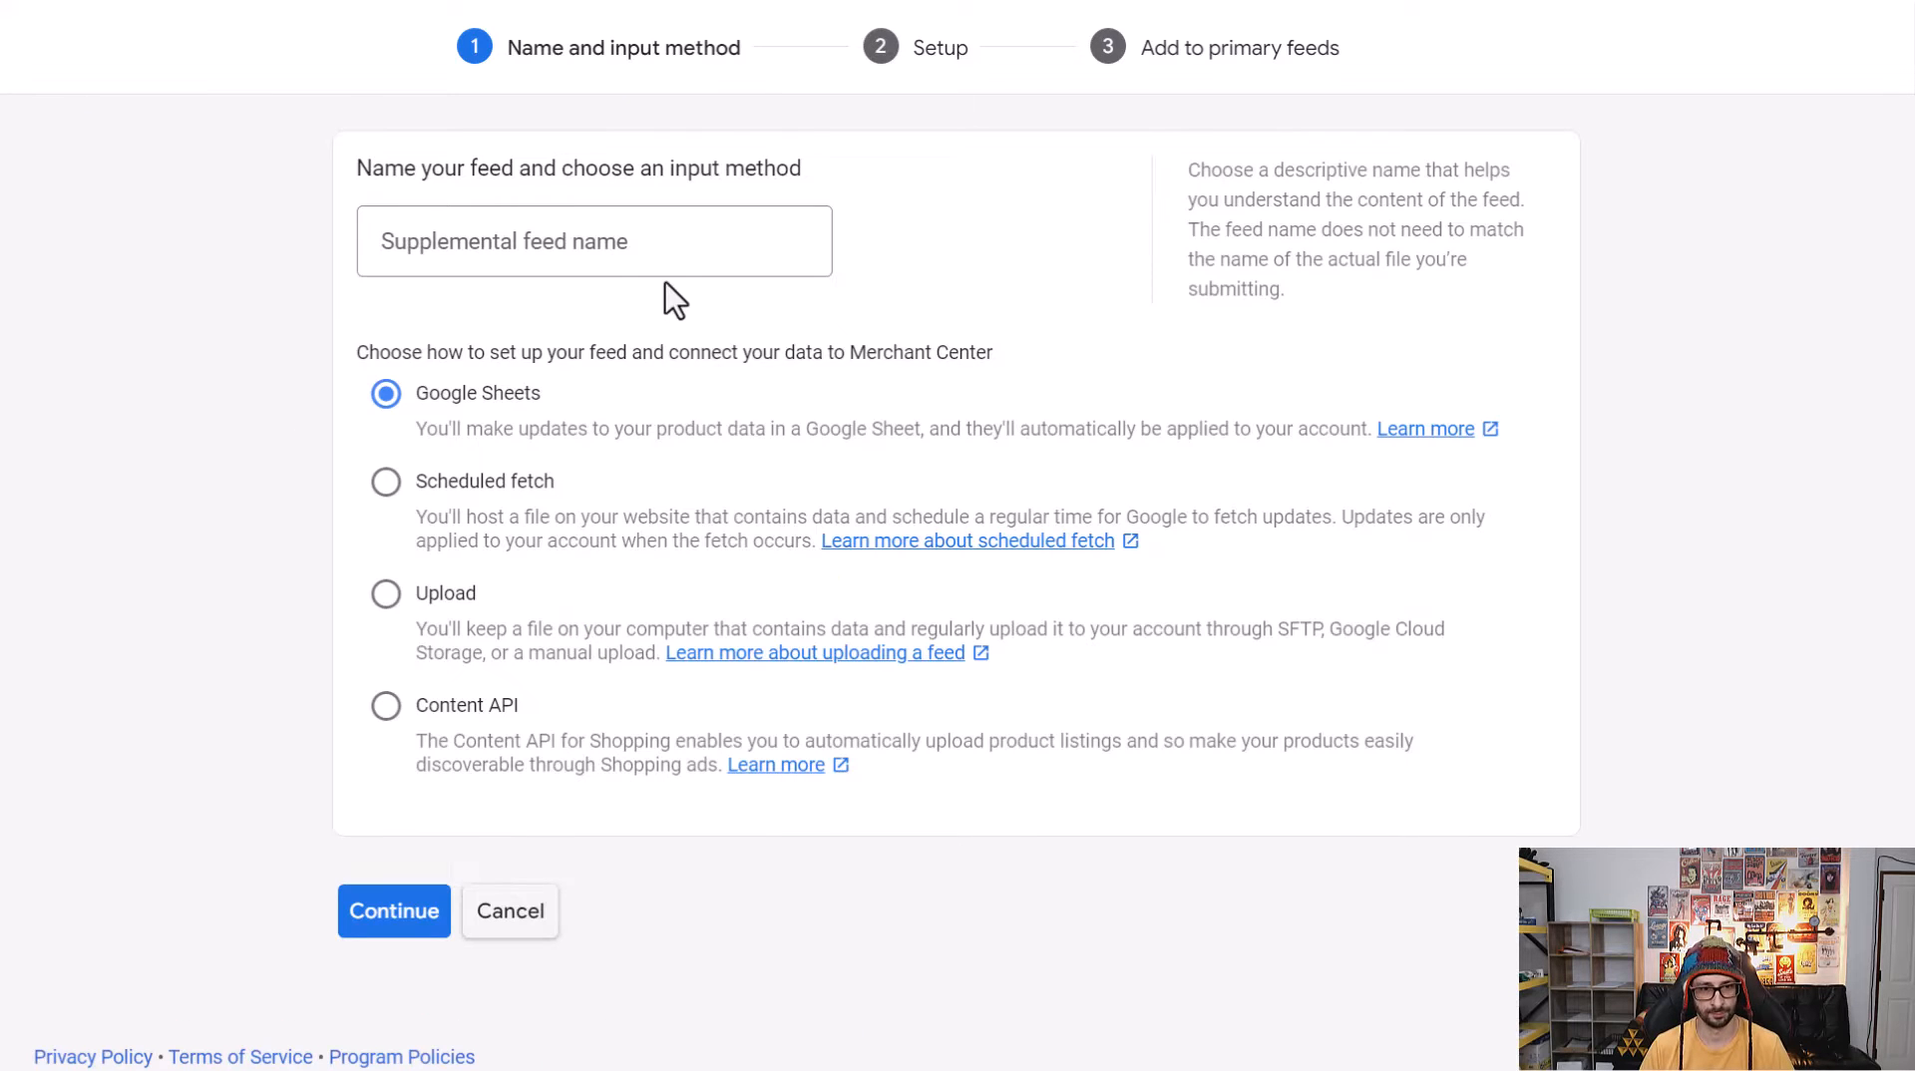
click(664, 254)
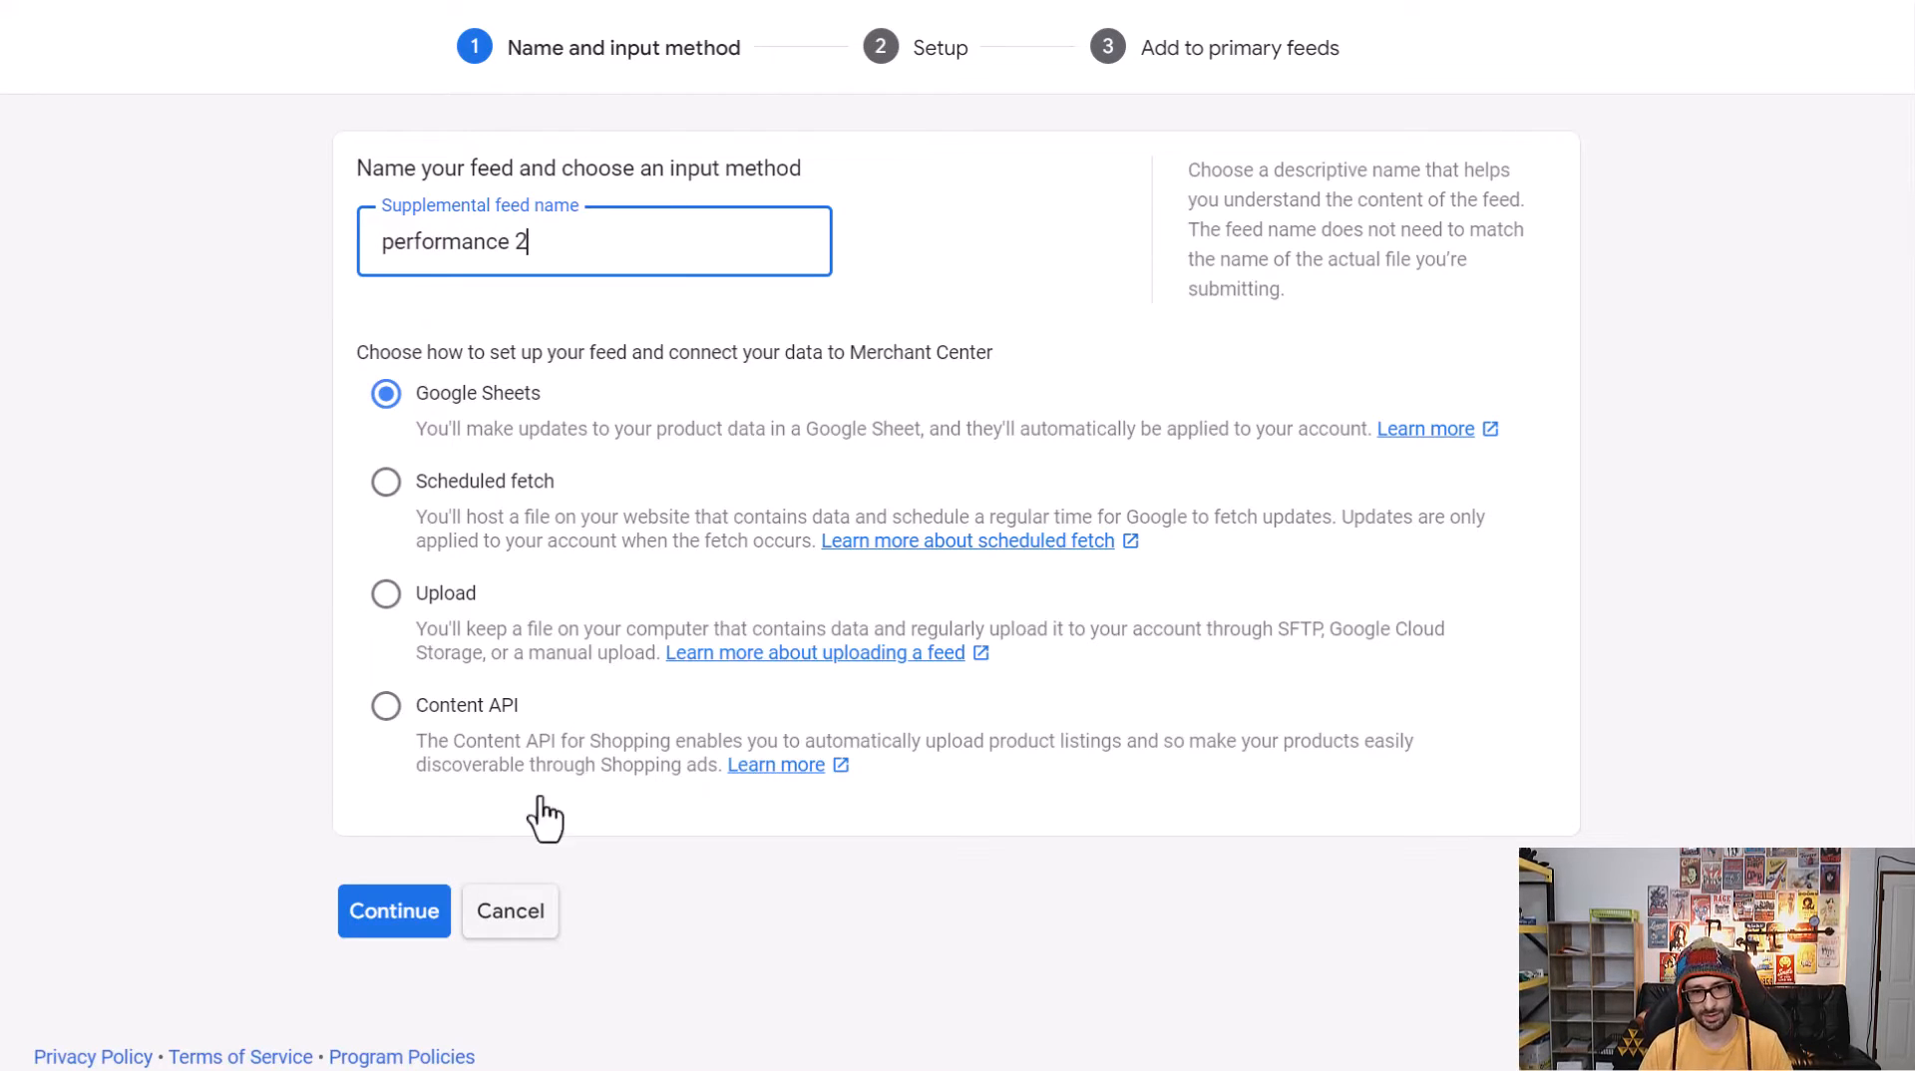
click(373, 928)
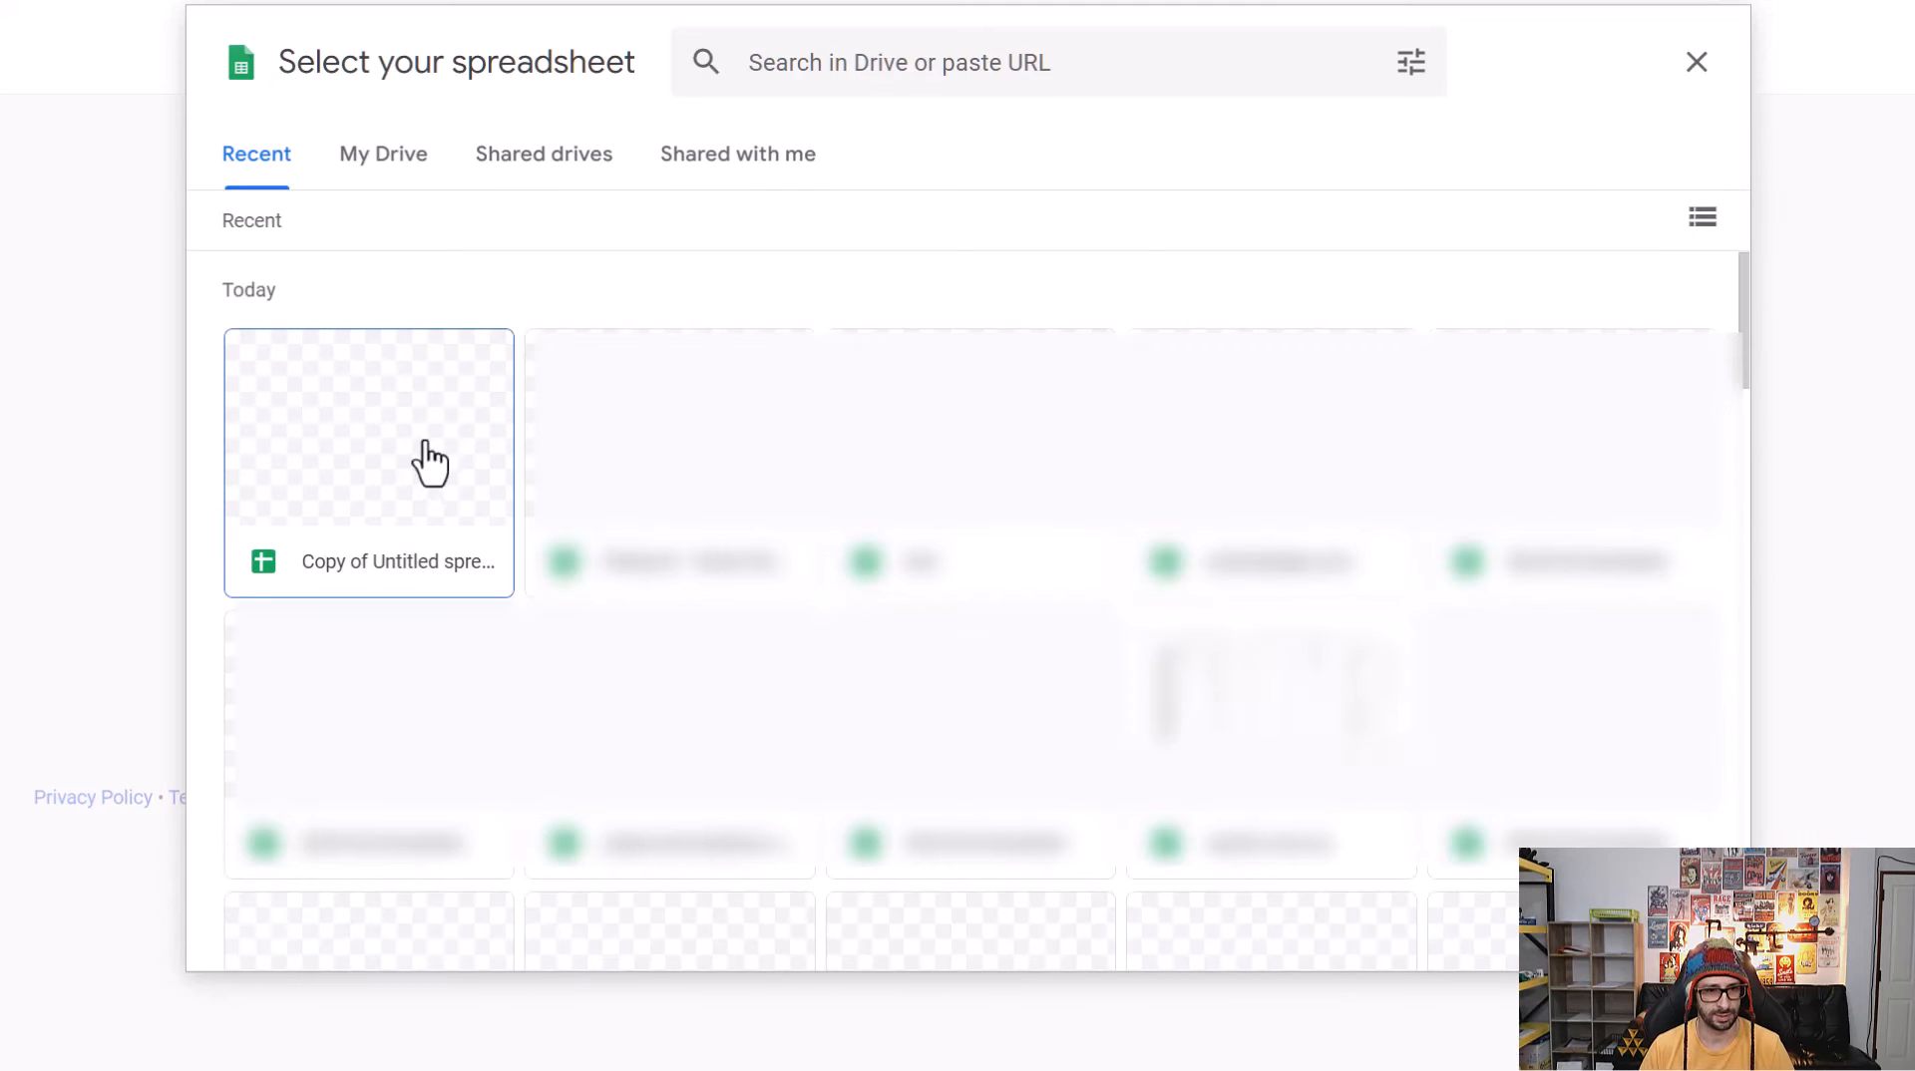
Register the existing "Copy of Untitled spreadsheet" as the feed's Google spreadsheet and continue to the primary feed selection.
click(415, 496)
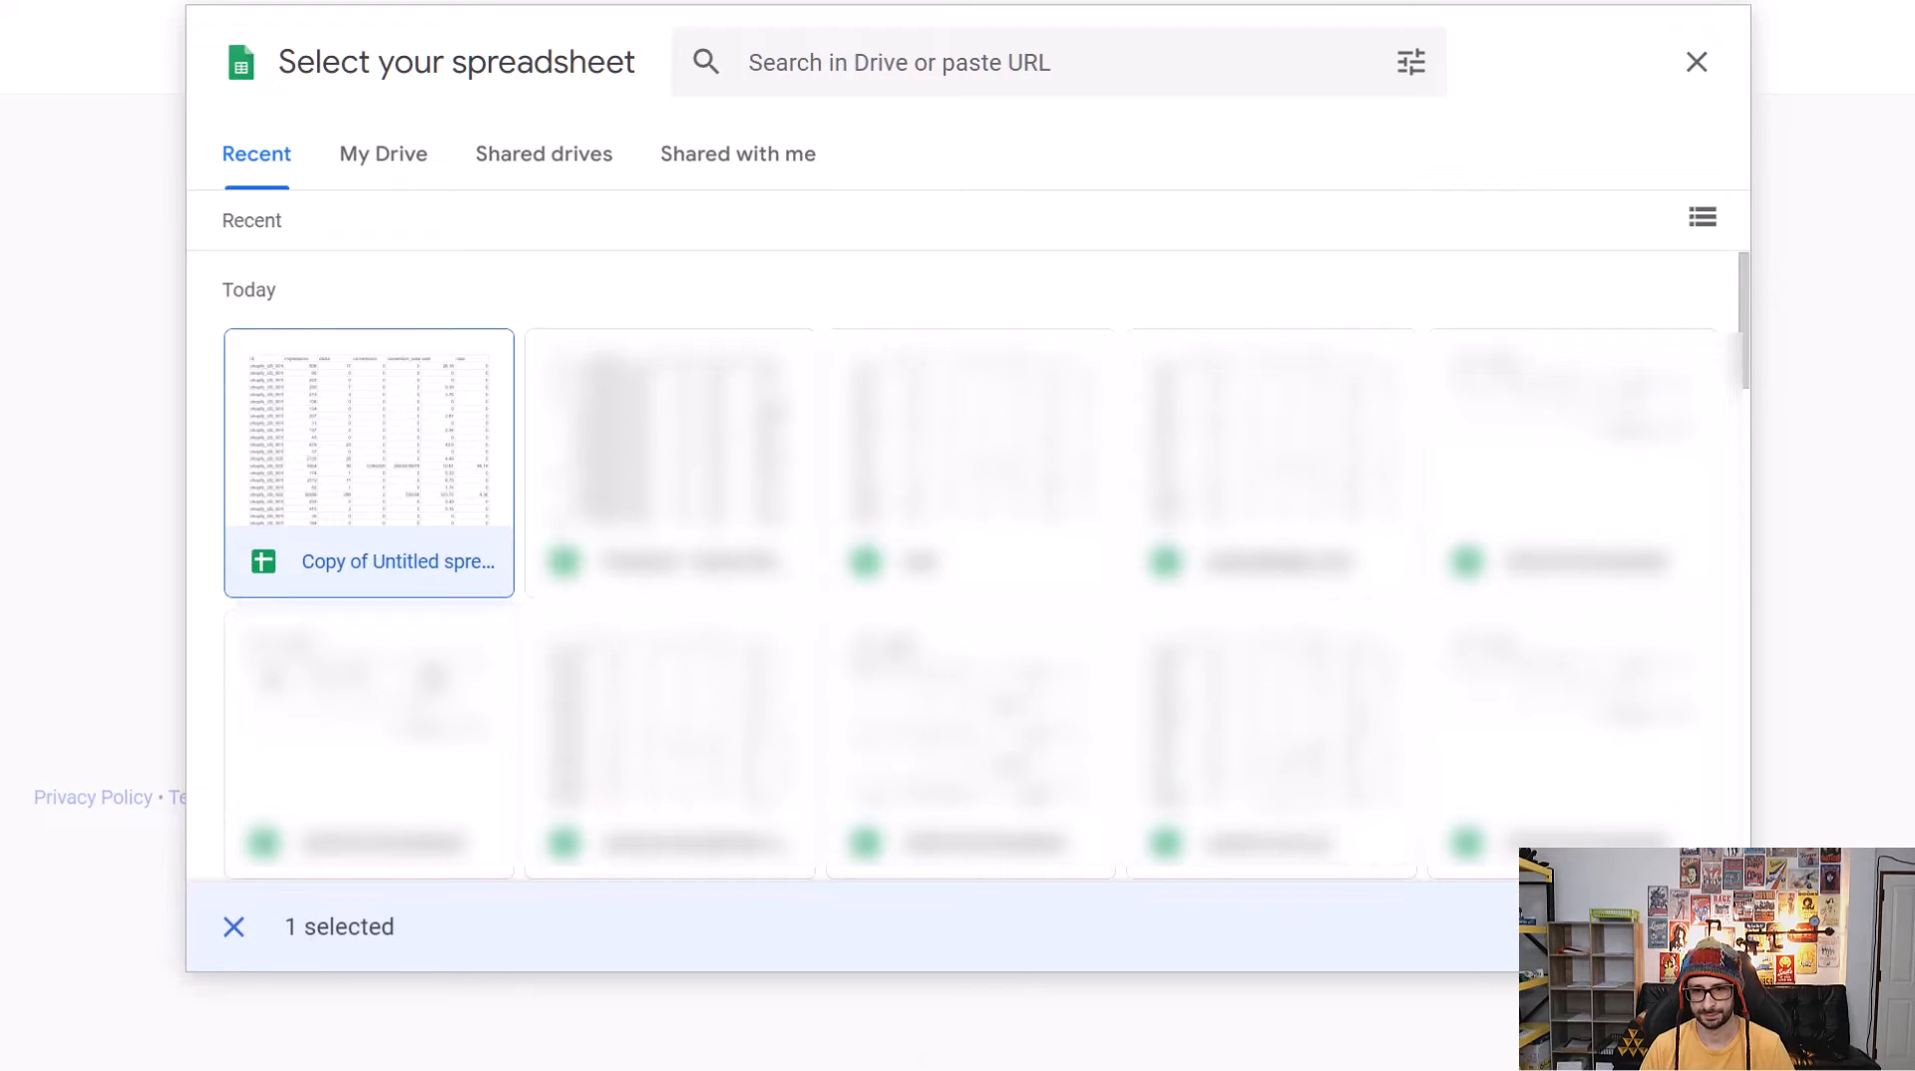
click(1675, 928)
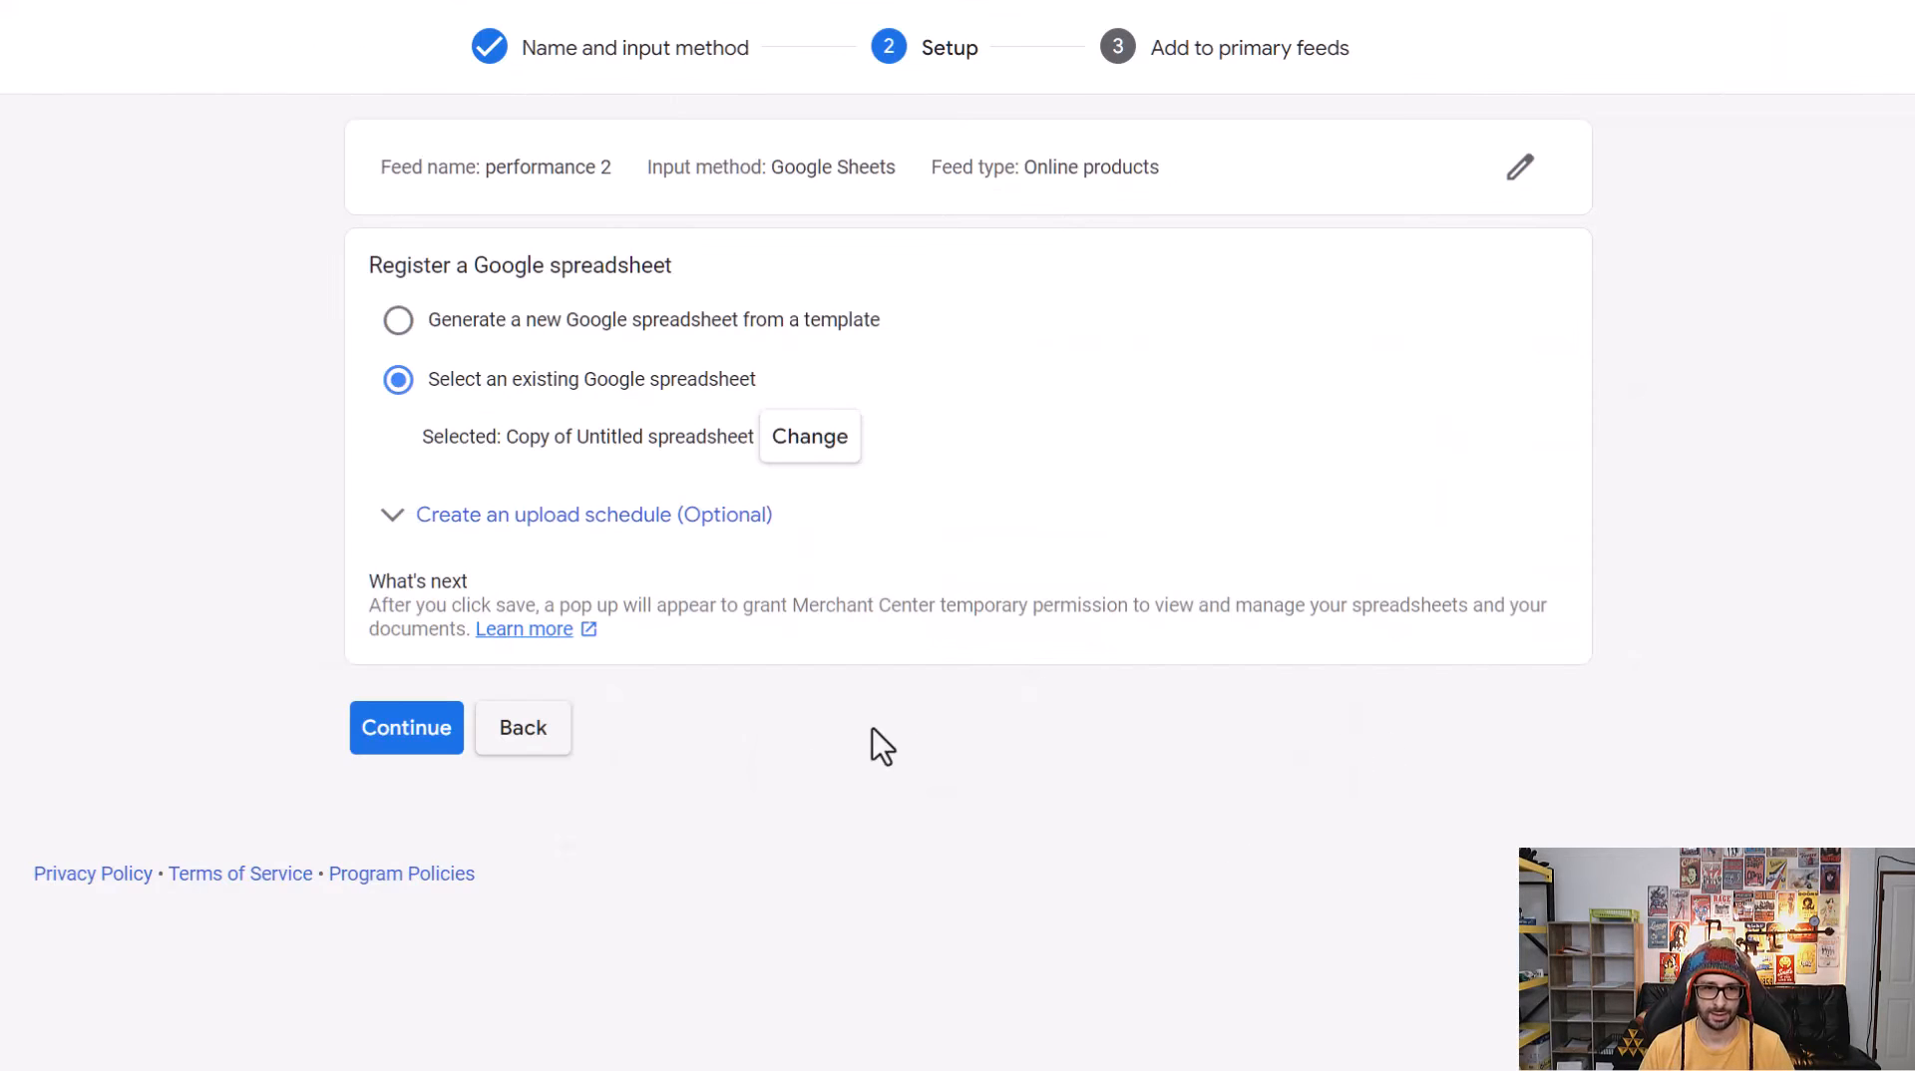
click(443, 739)
Link the supplemental feed to the Content API feed for US, English and create it, authorizing with the listed Google account.
click(512, 399)
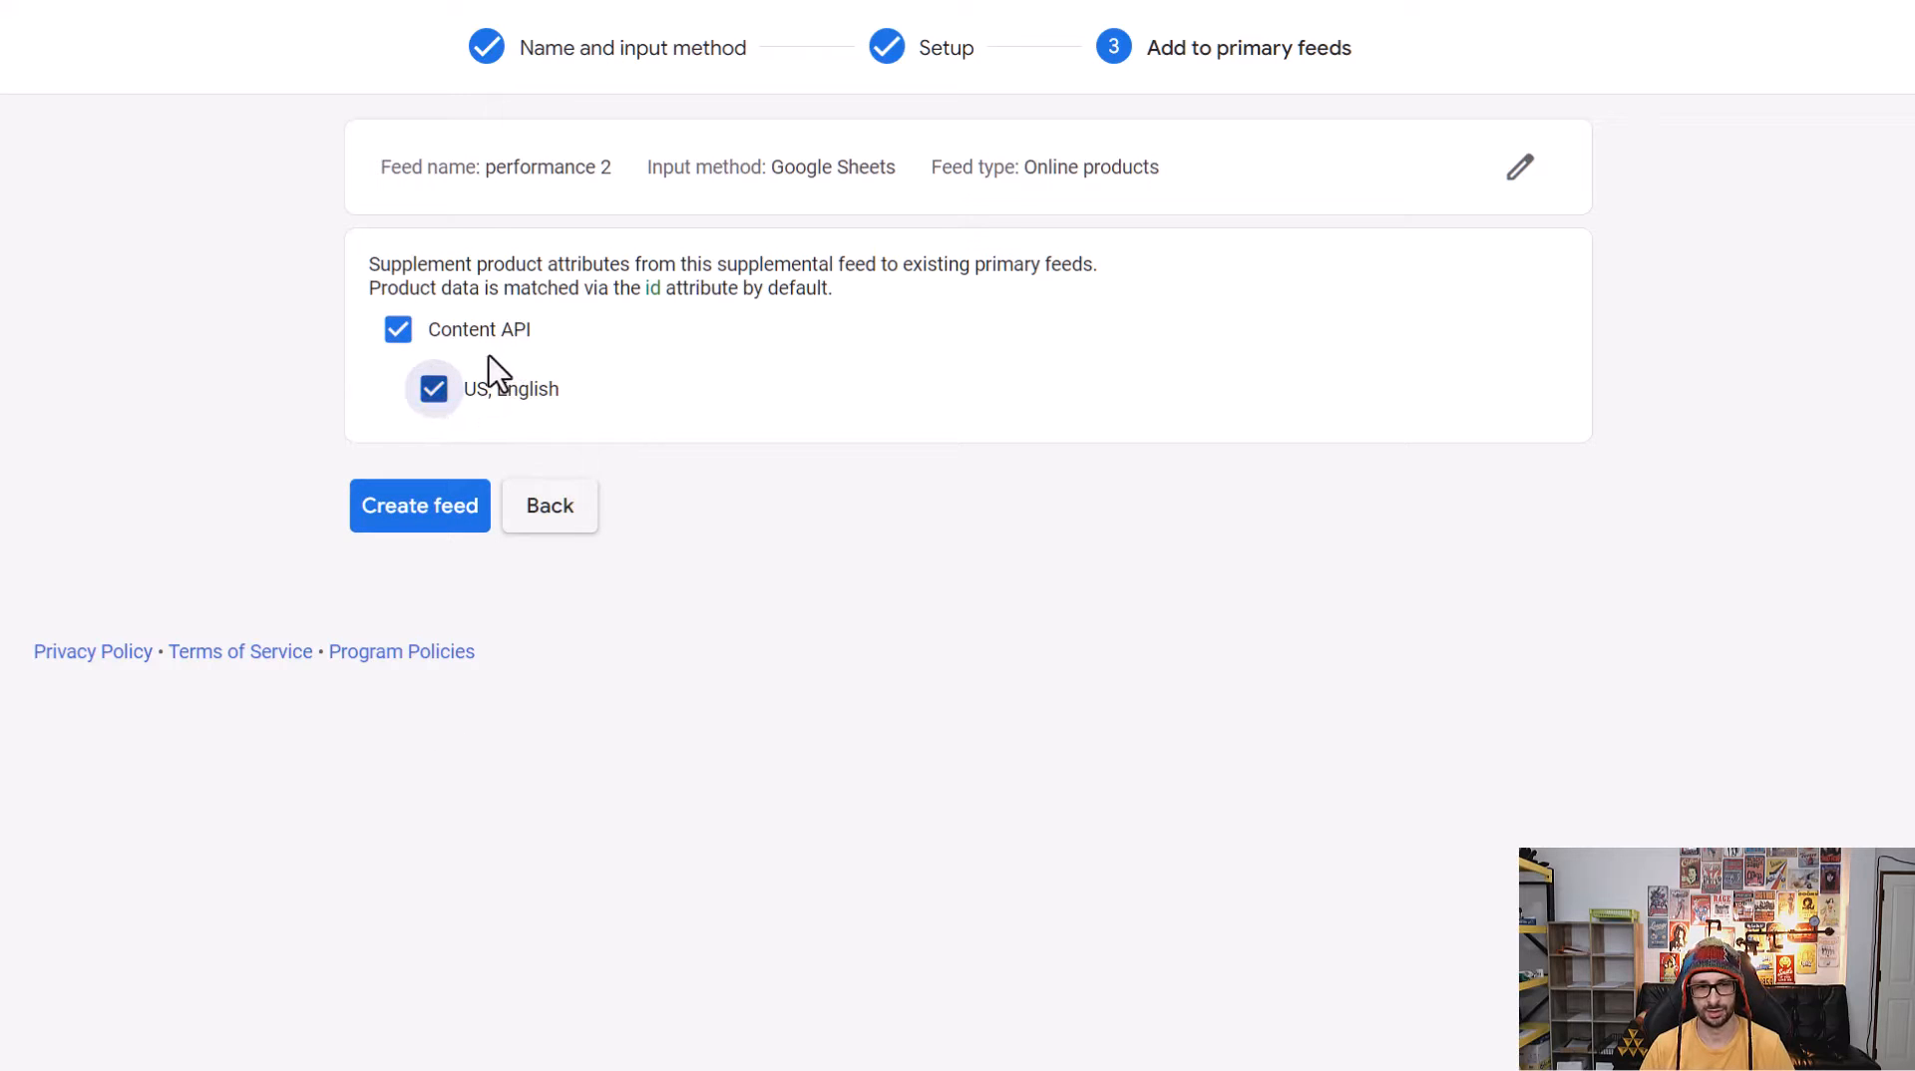
click(456, 508)
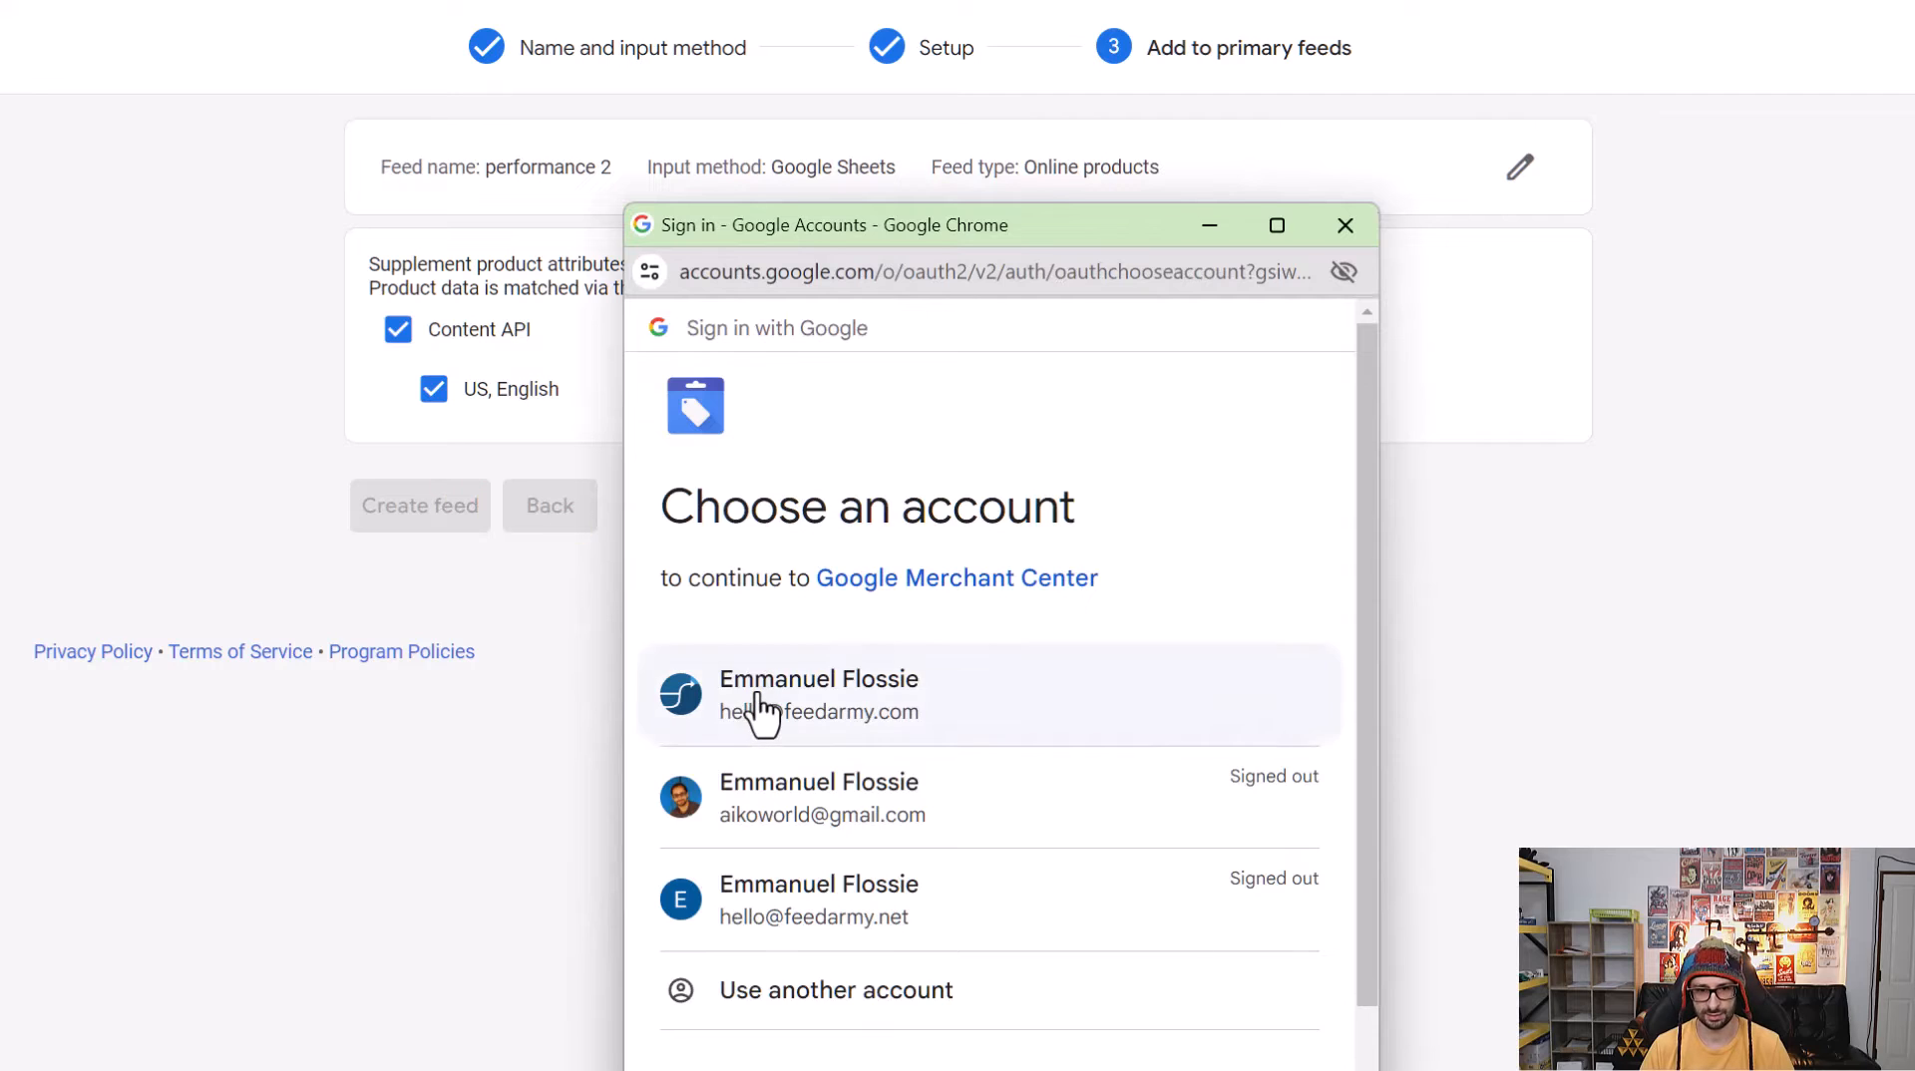
click(760, 710)
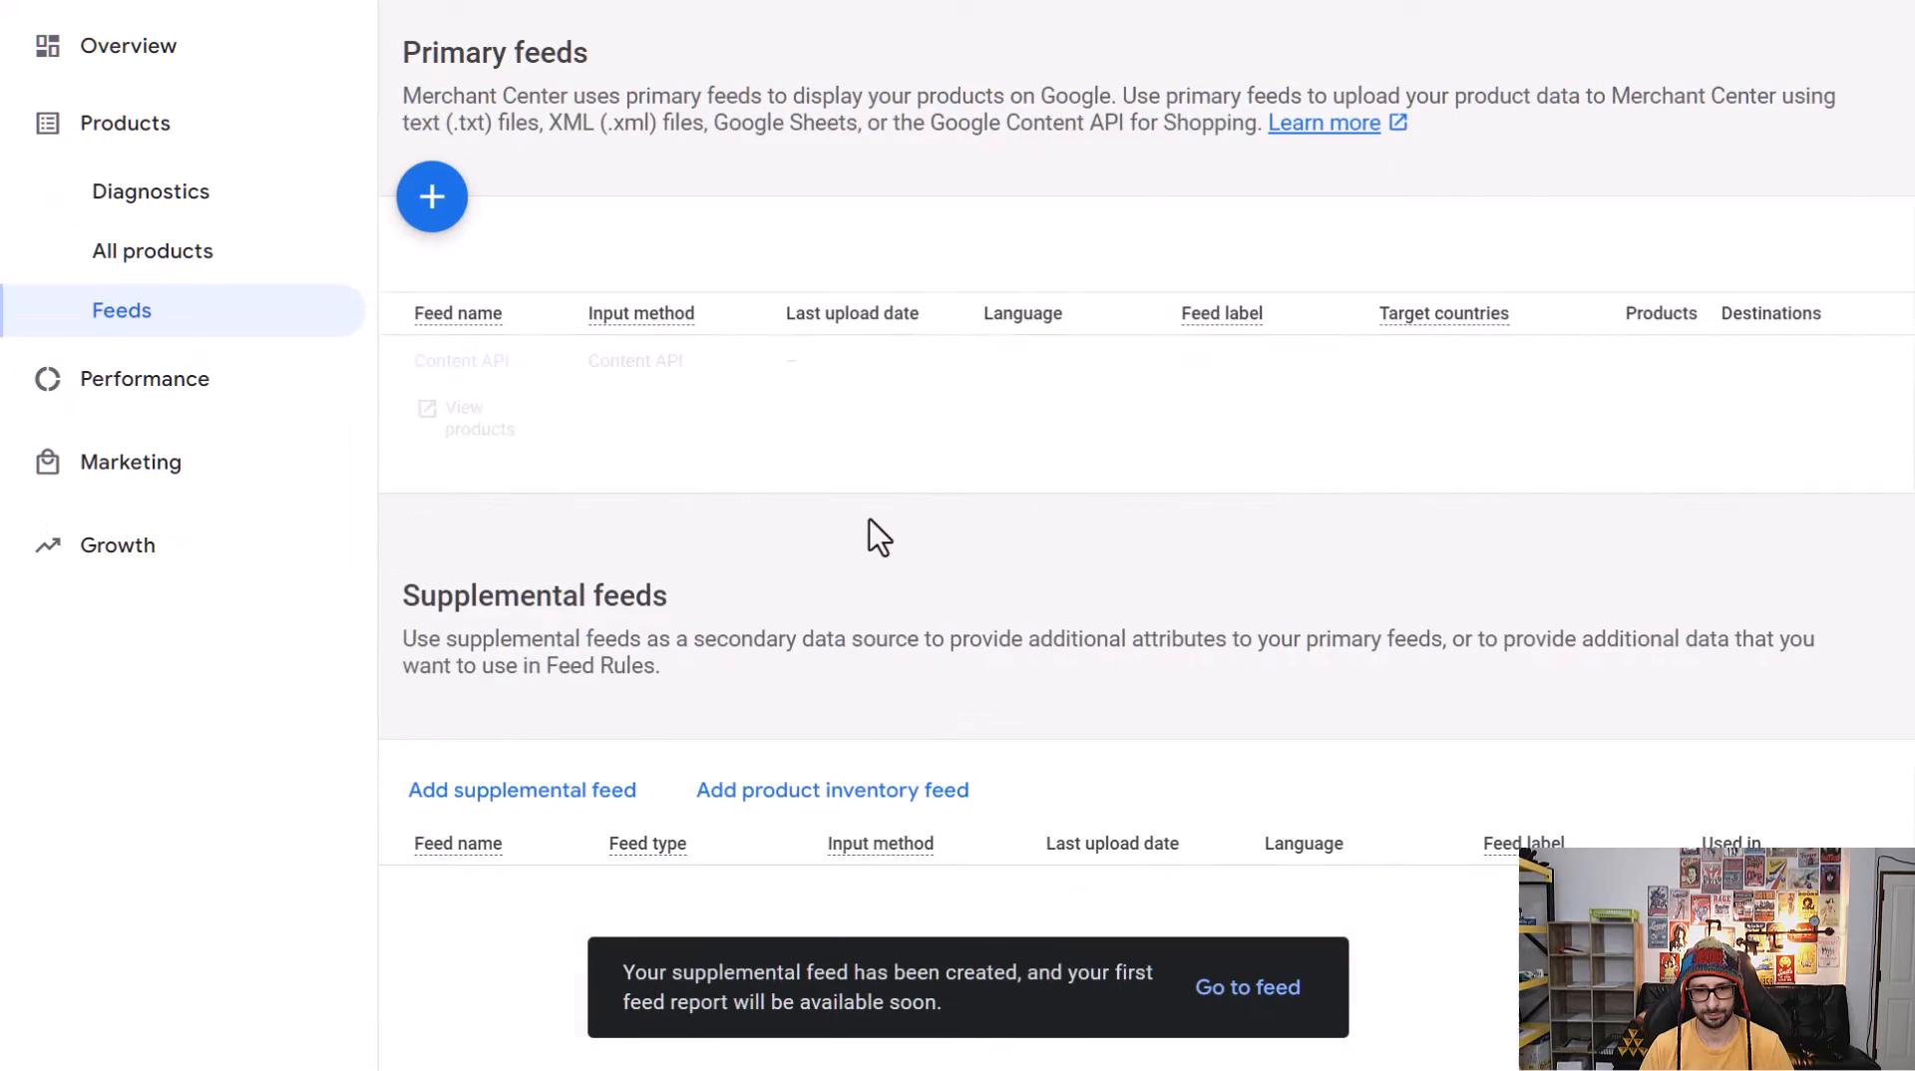
Open the "performance 2" supplemental feed's settings and review its fetch schedule.
scroll(872, 524, down, 2)
click(436, 883)
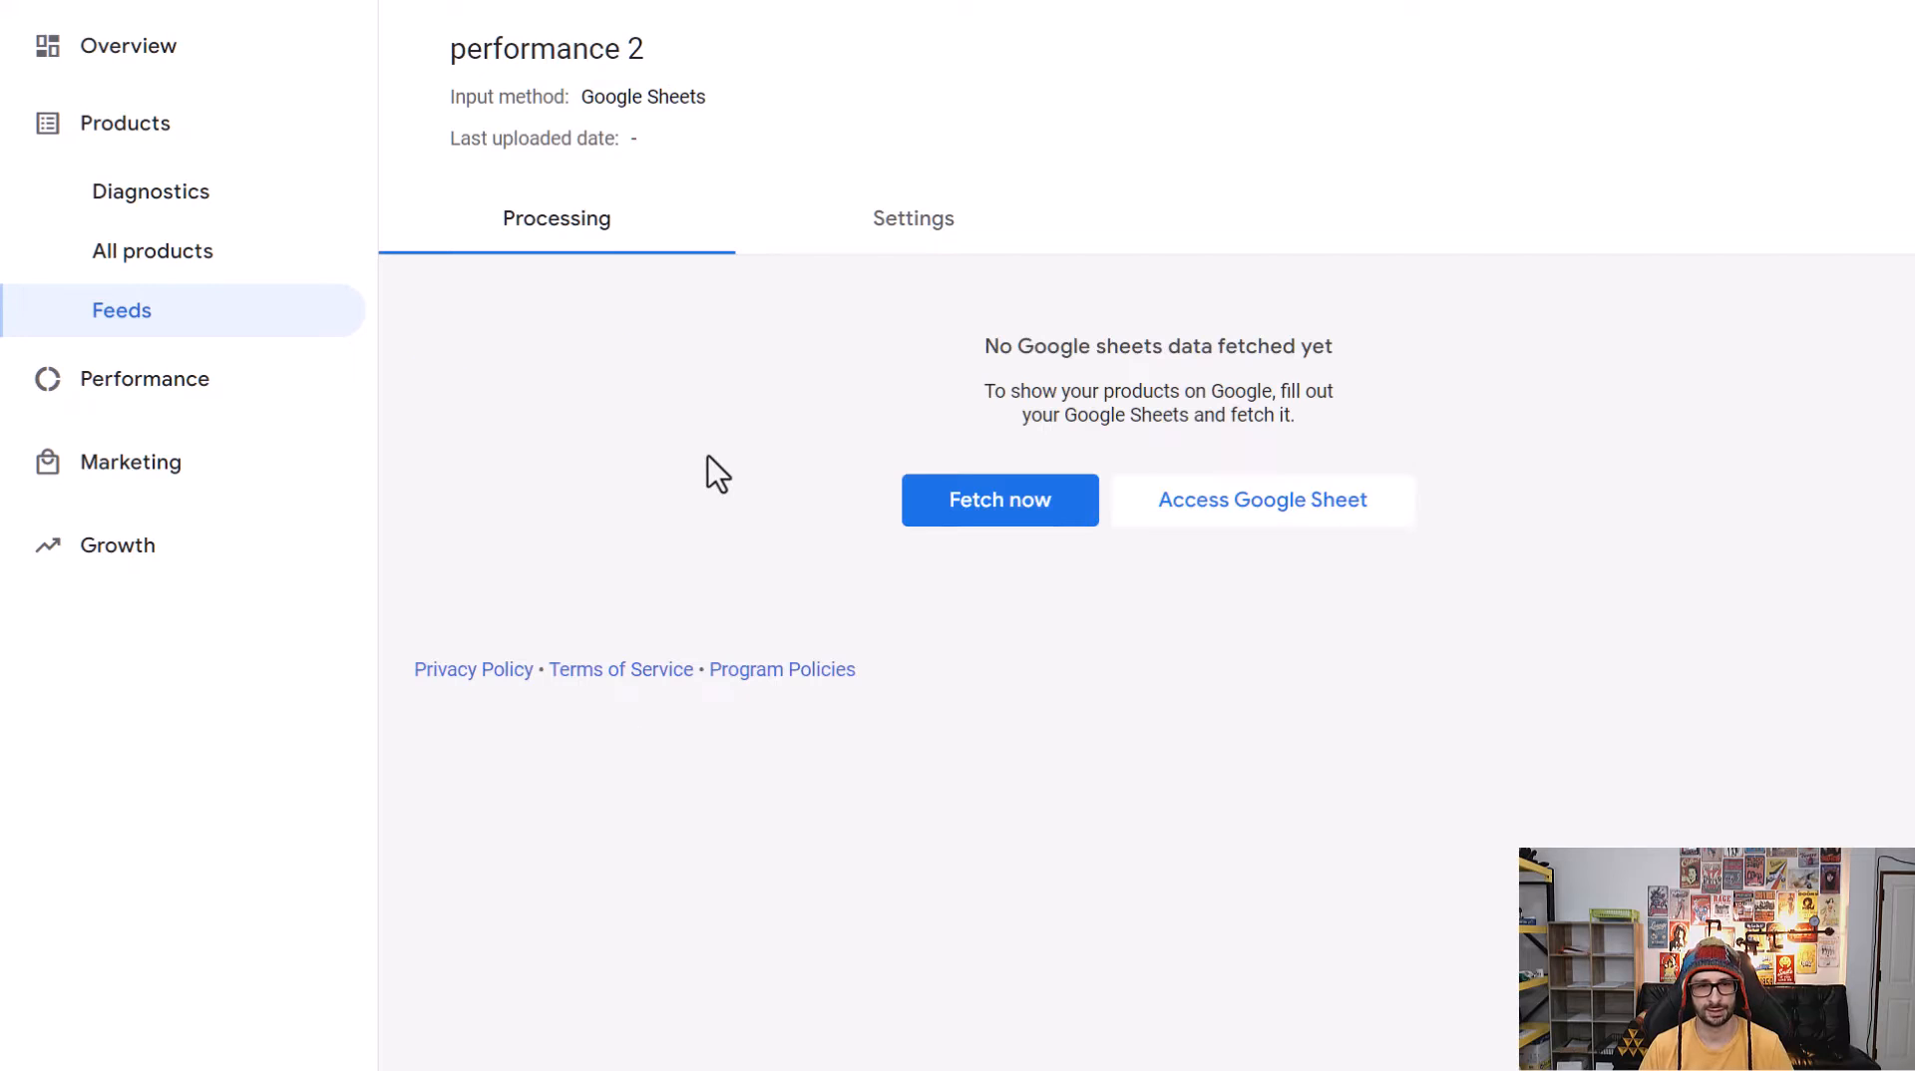
click(894, 275)
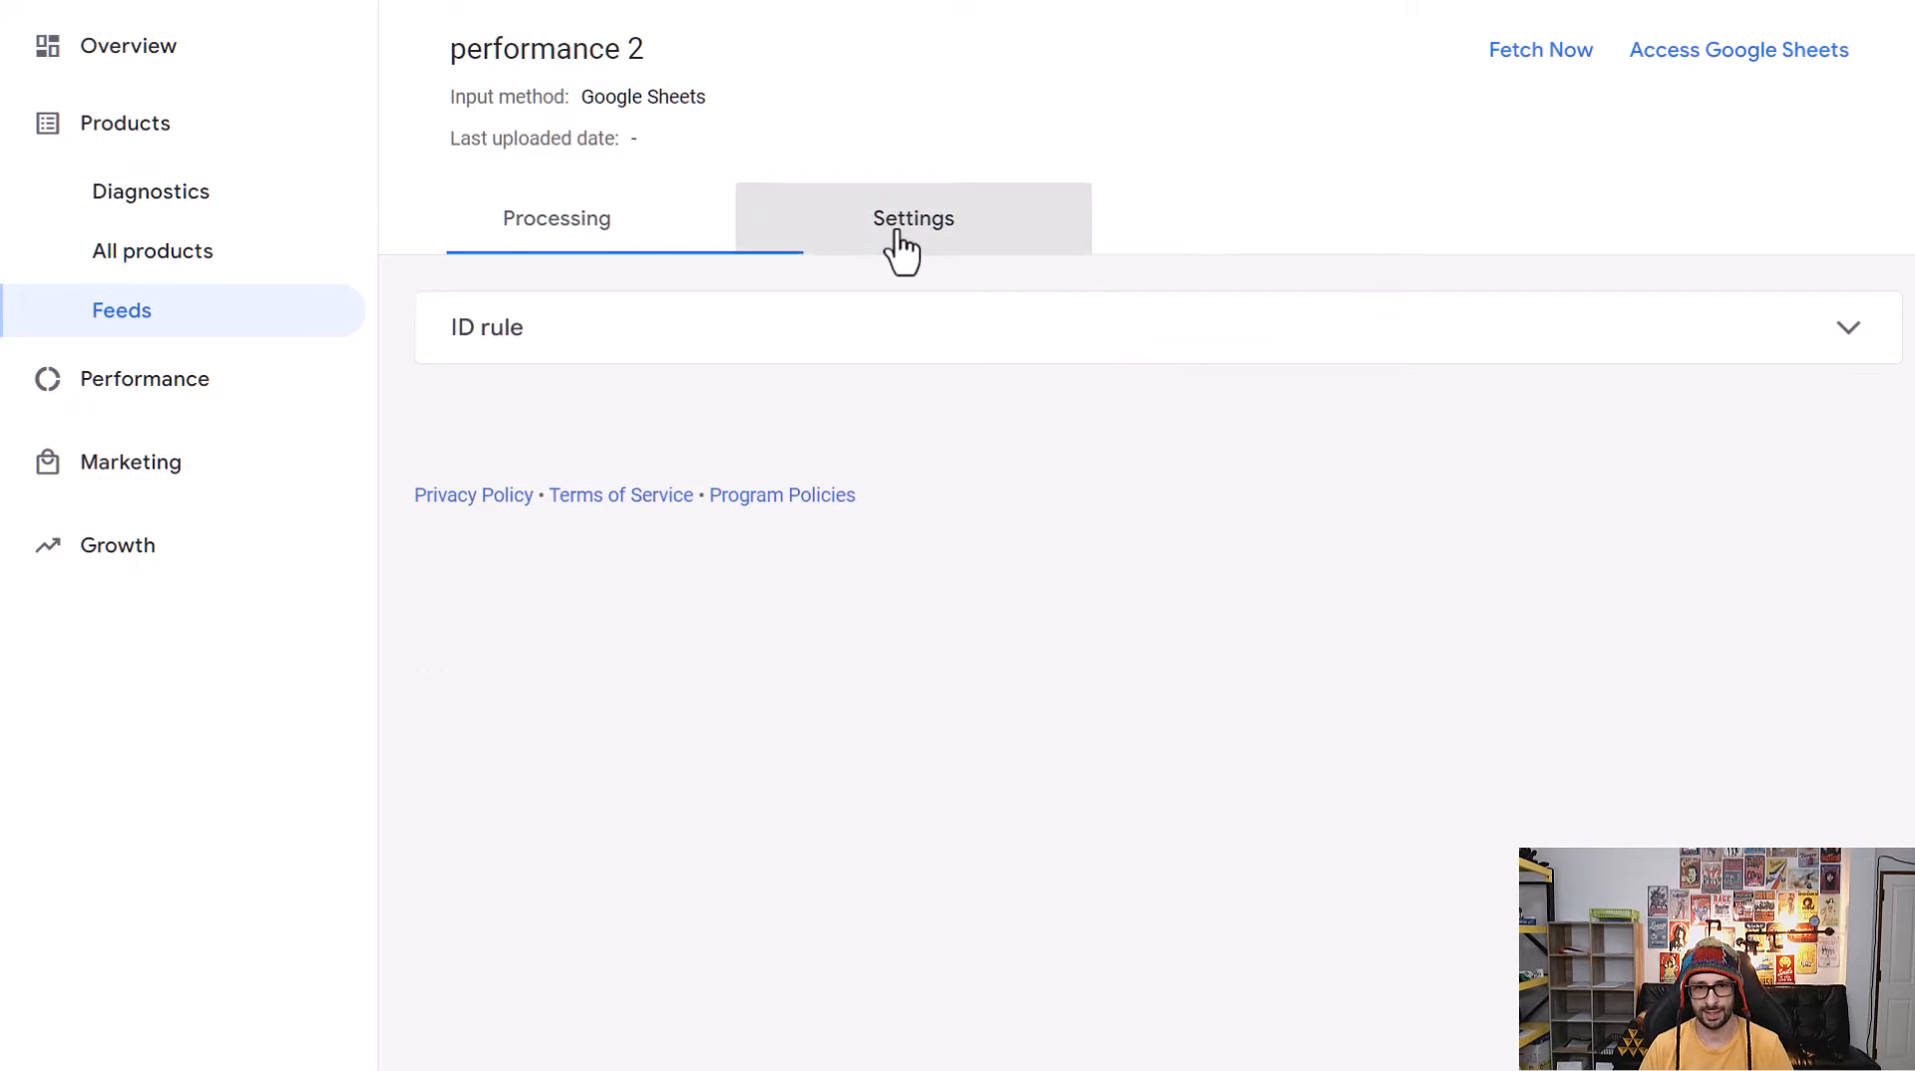
click(597, 502)
click(858, 544)
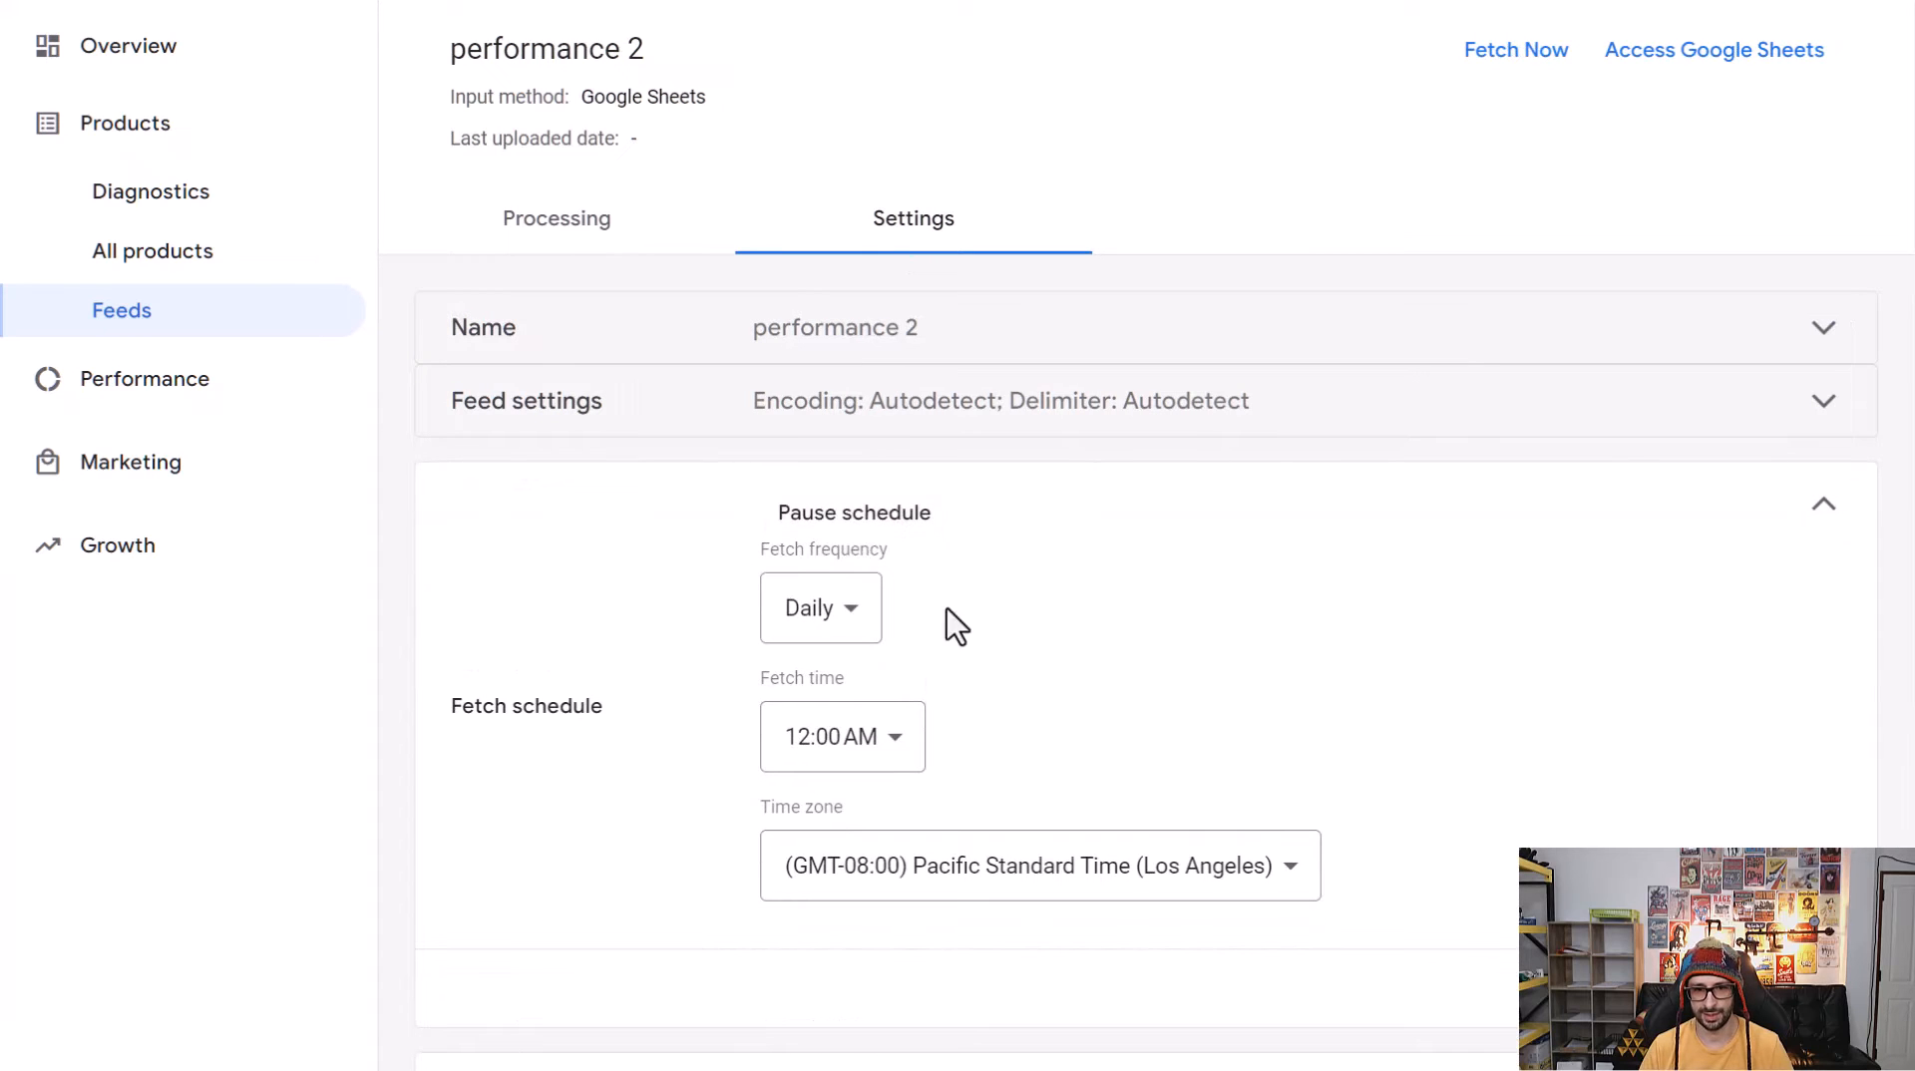
click(602, 488)
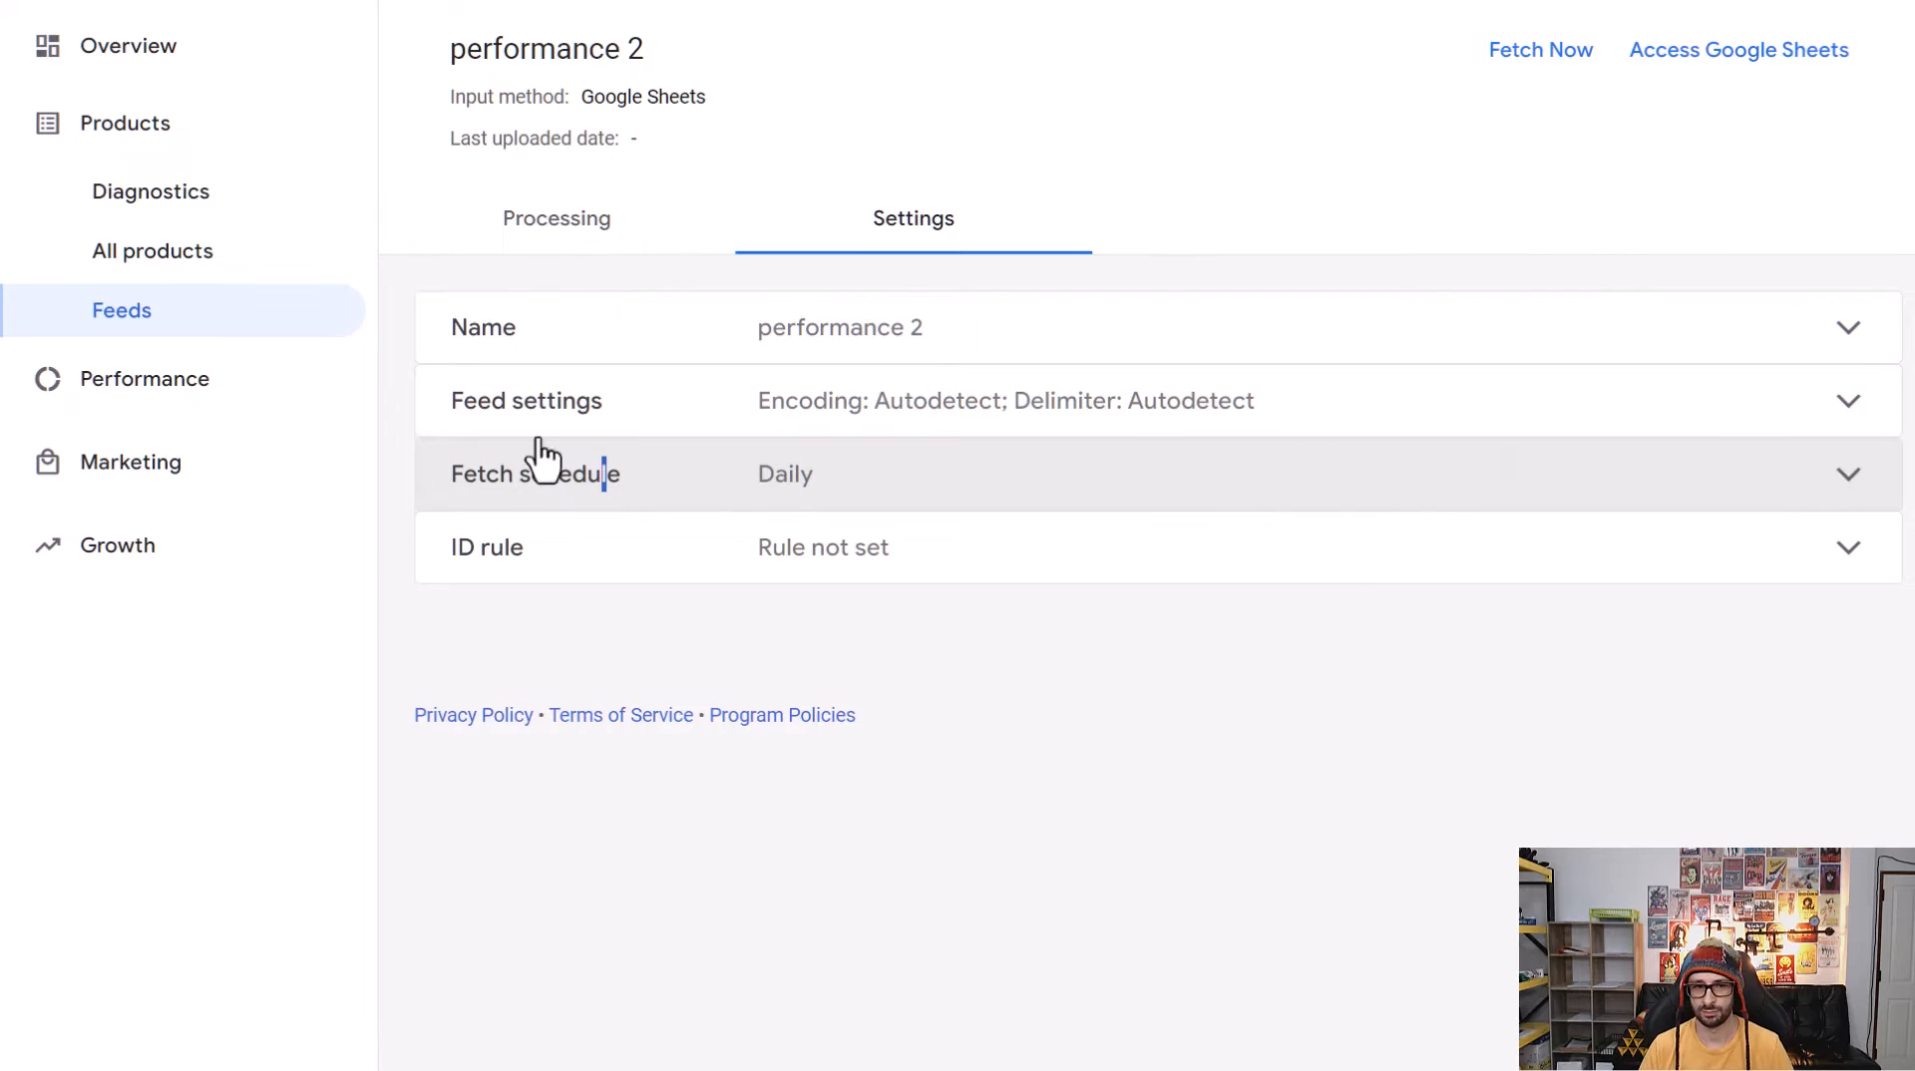
Check the supplemental feeds list, then open the first product under all products and find its feed attributes.
click(209, 321)
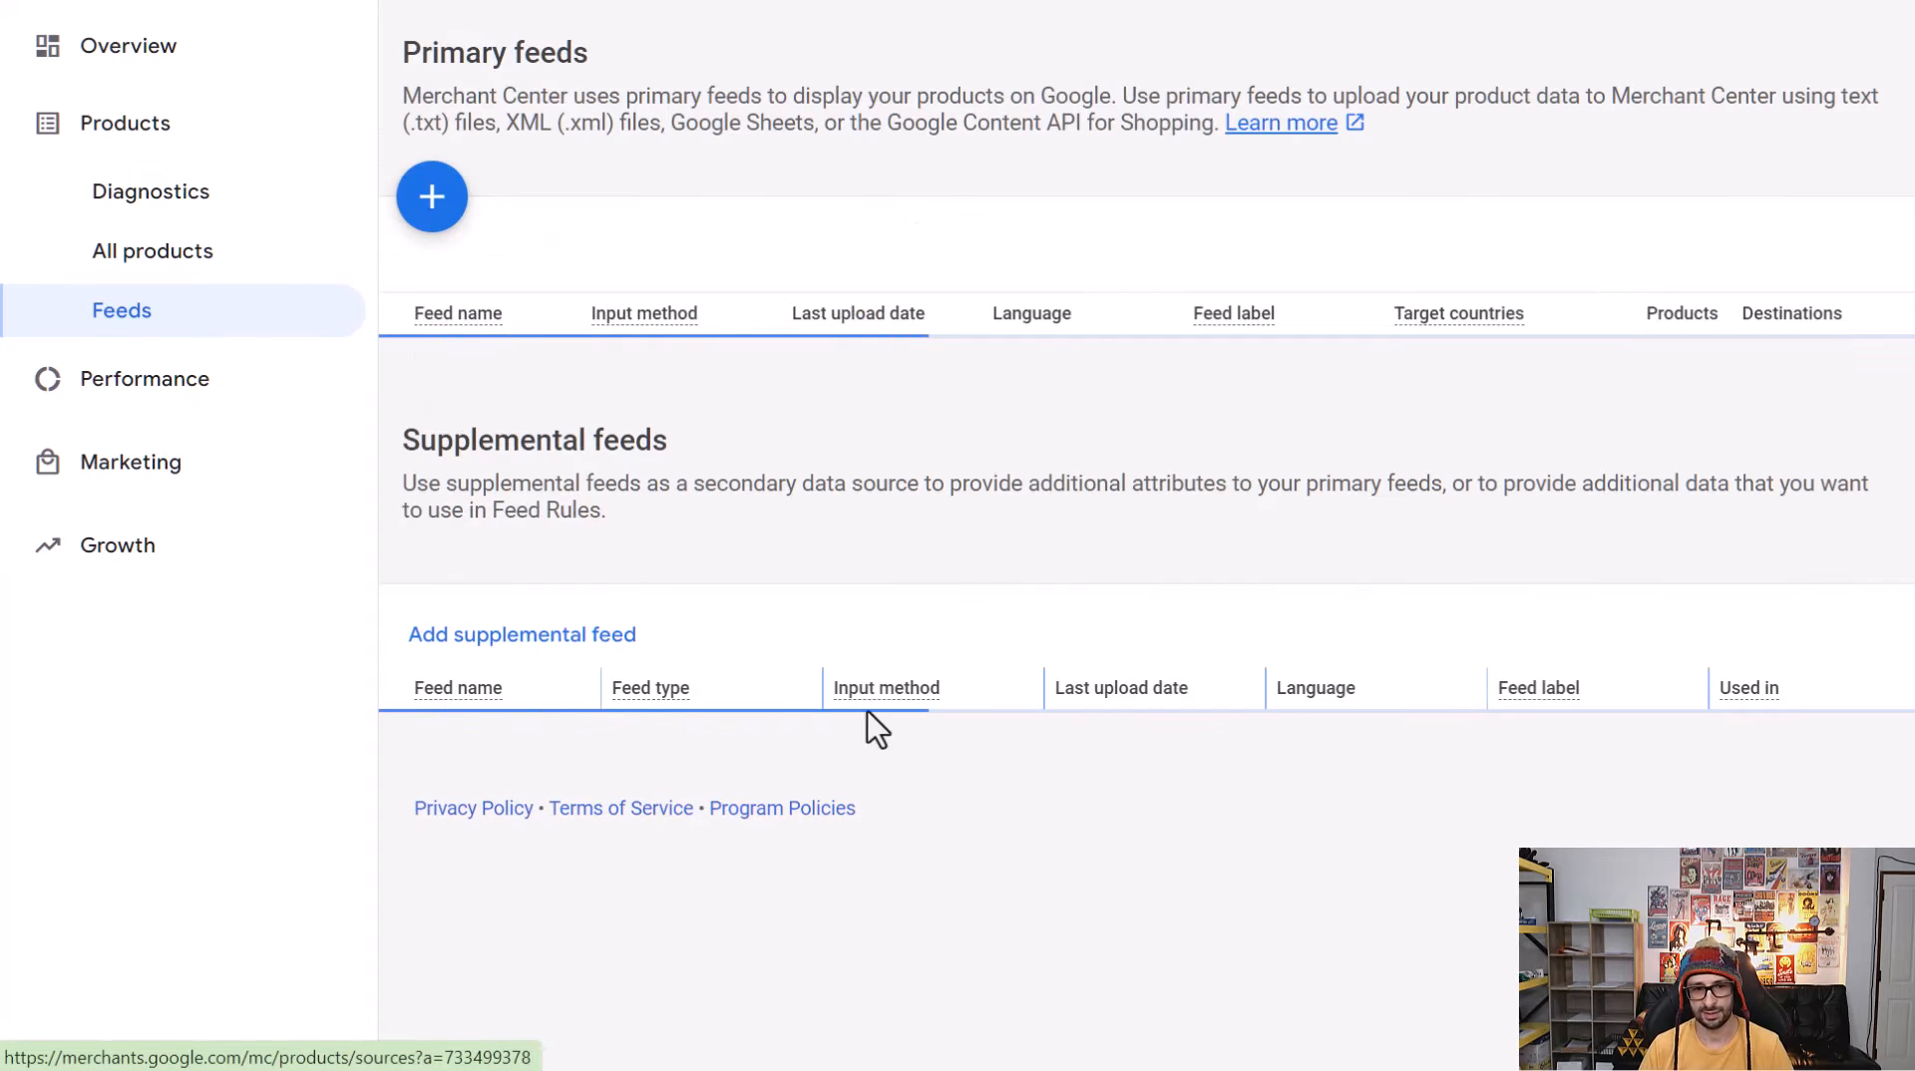
scroll(675, 952, down, 2)
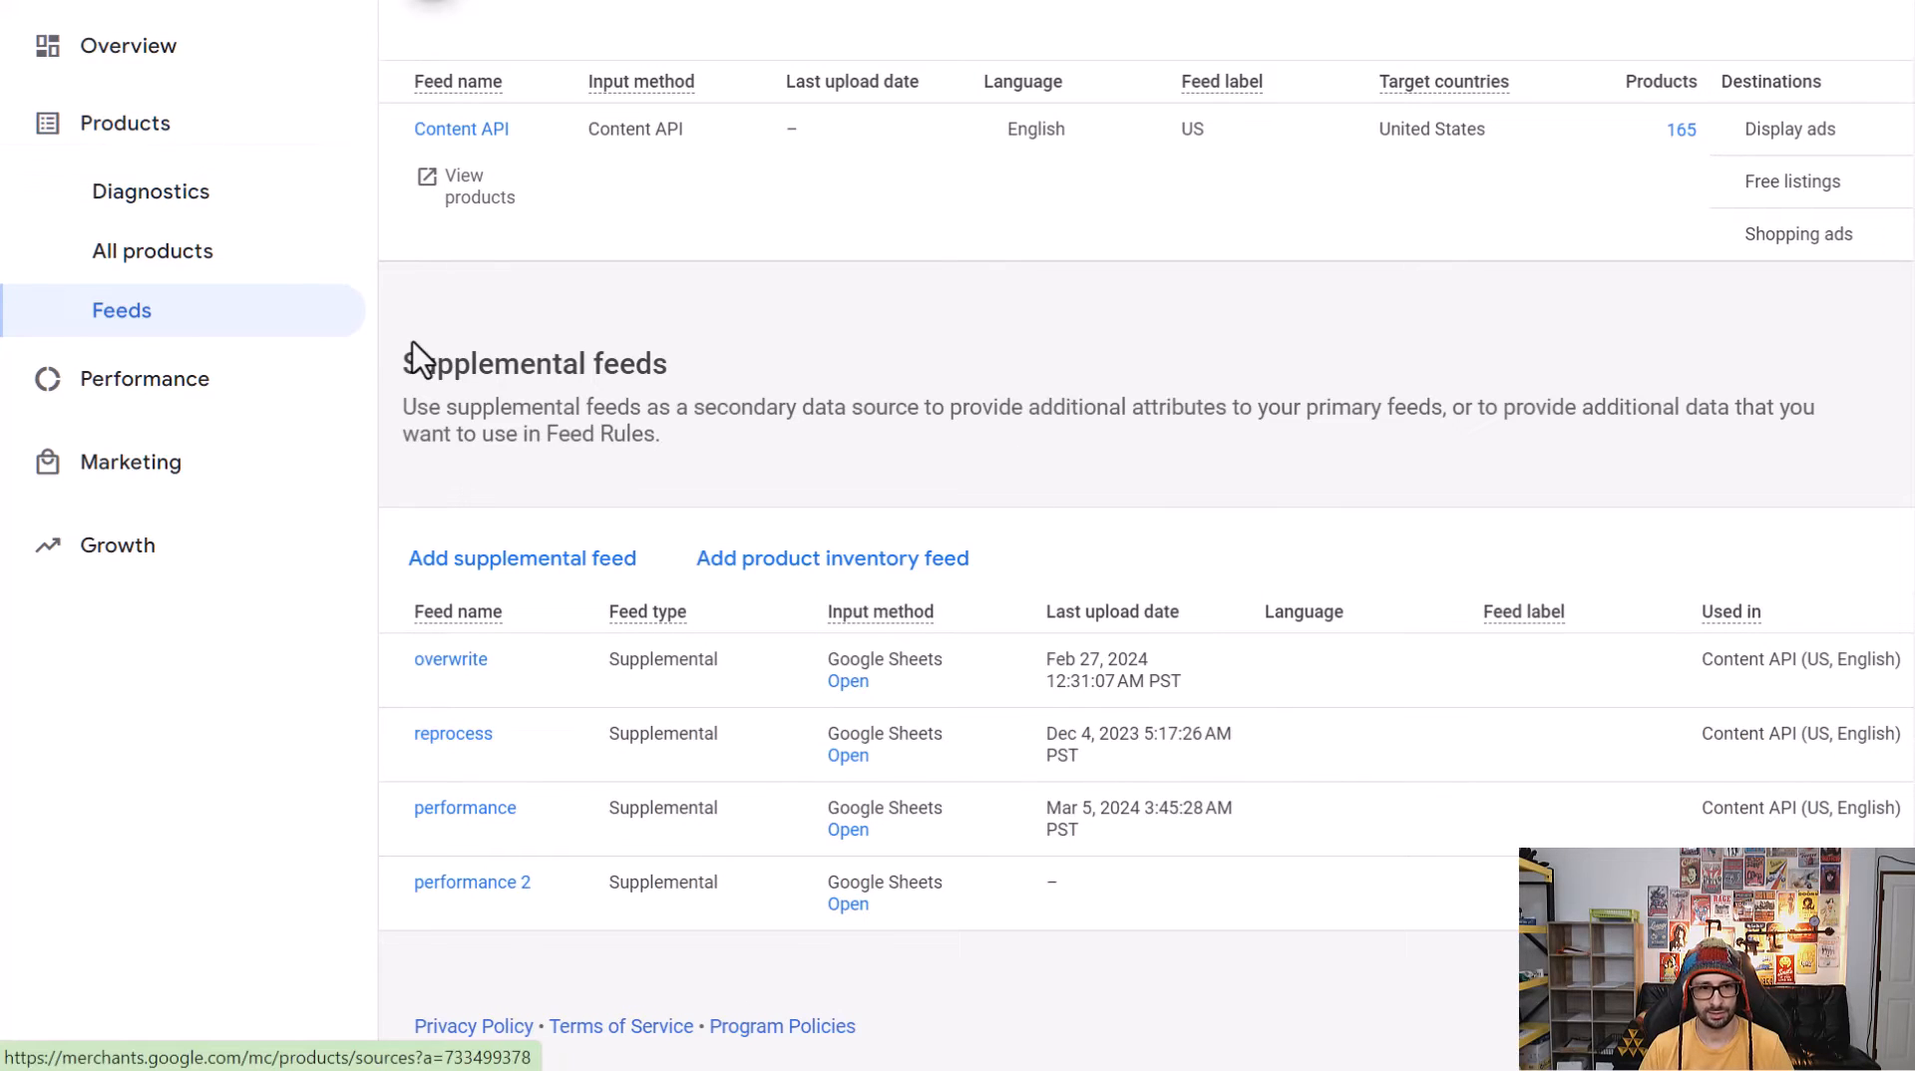
click(198, 267)
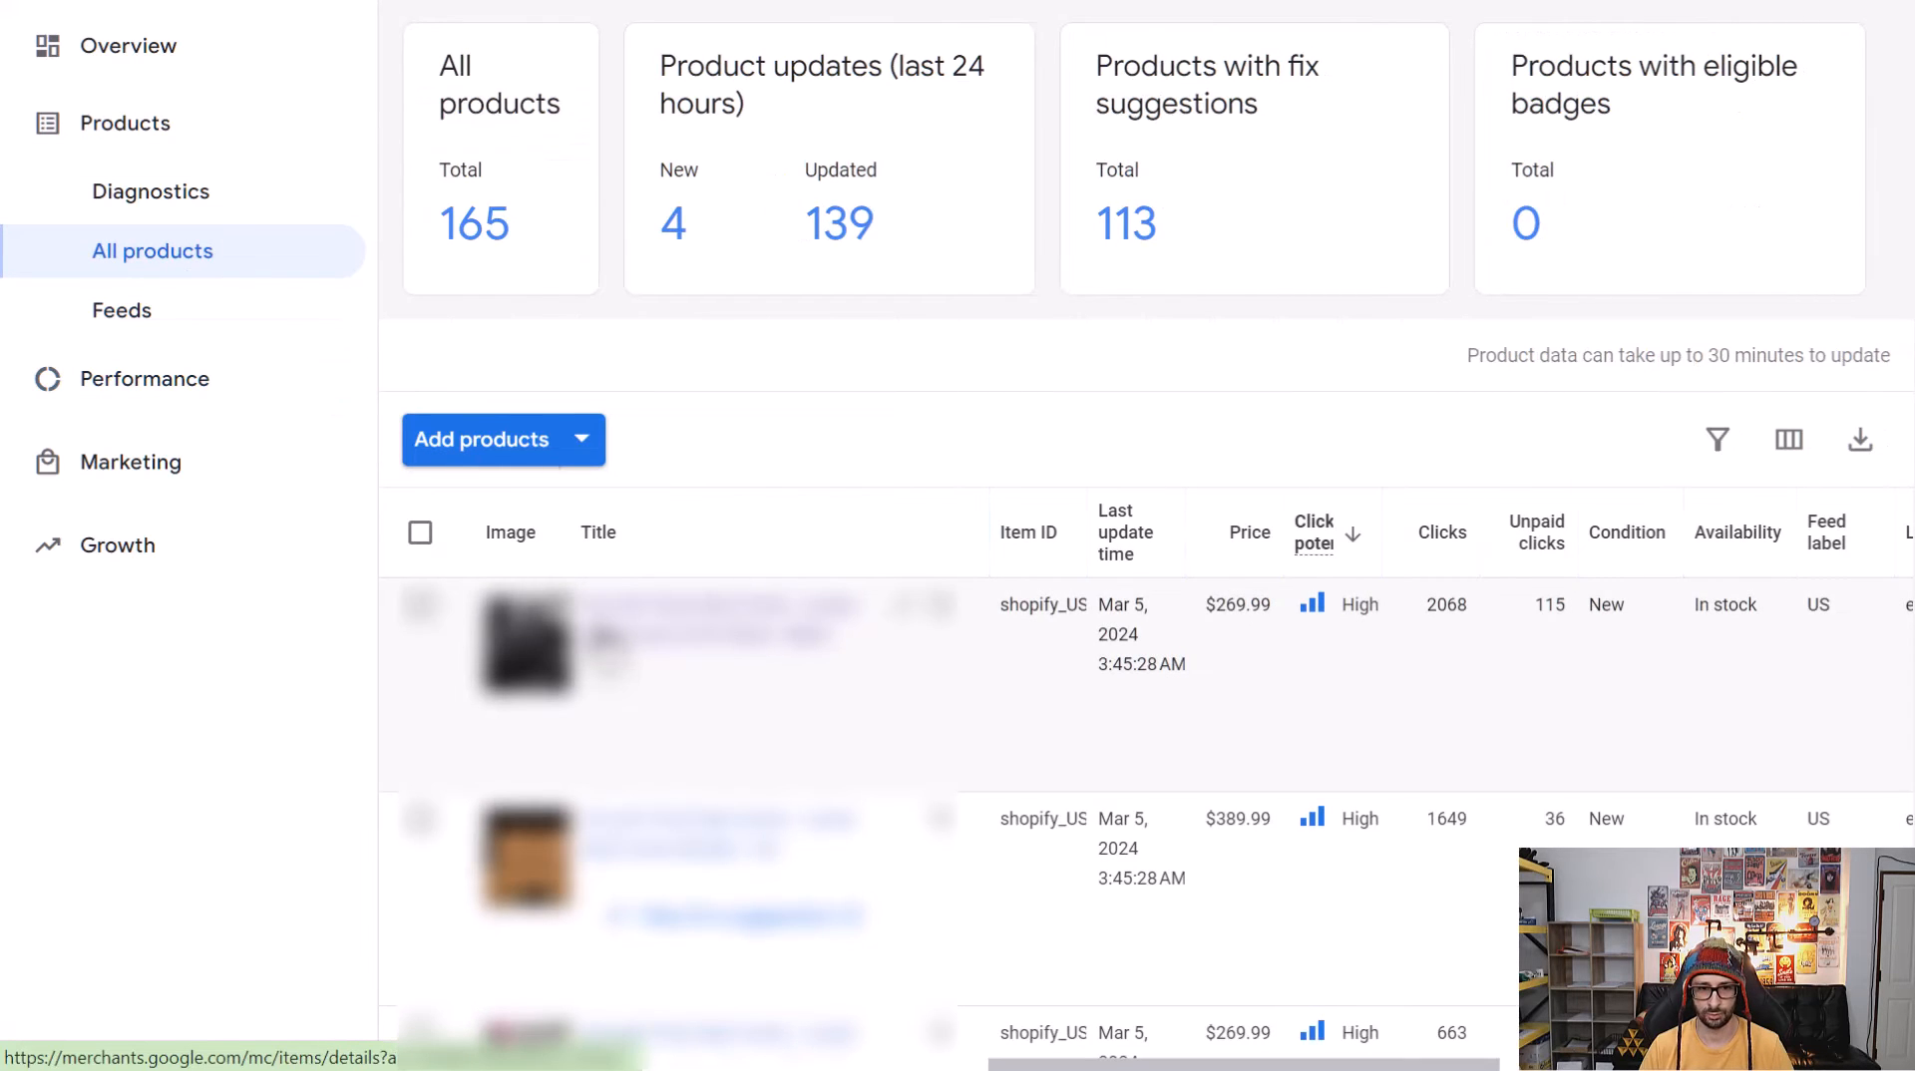
click(607, 638)
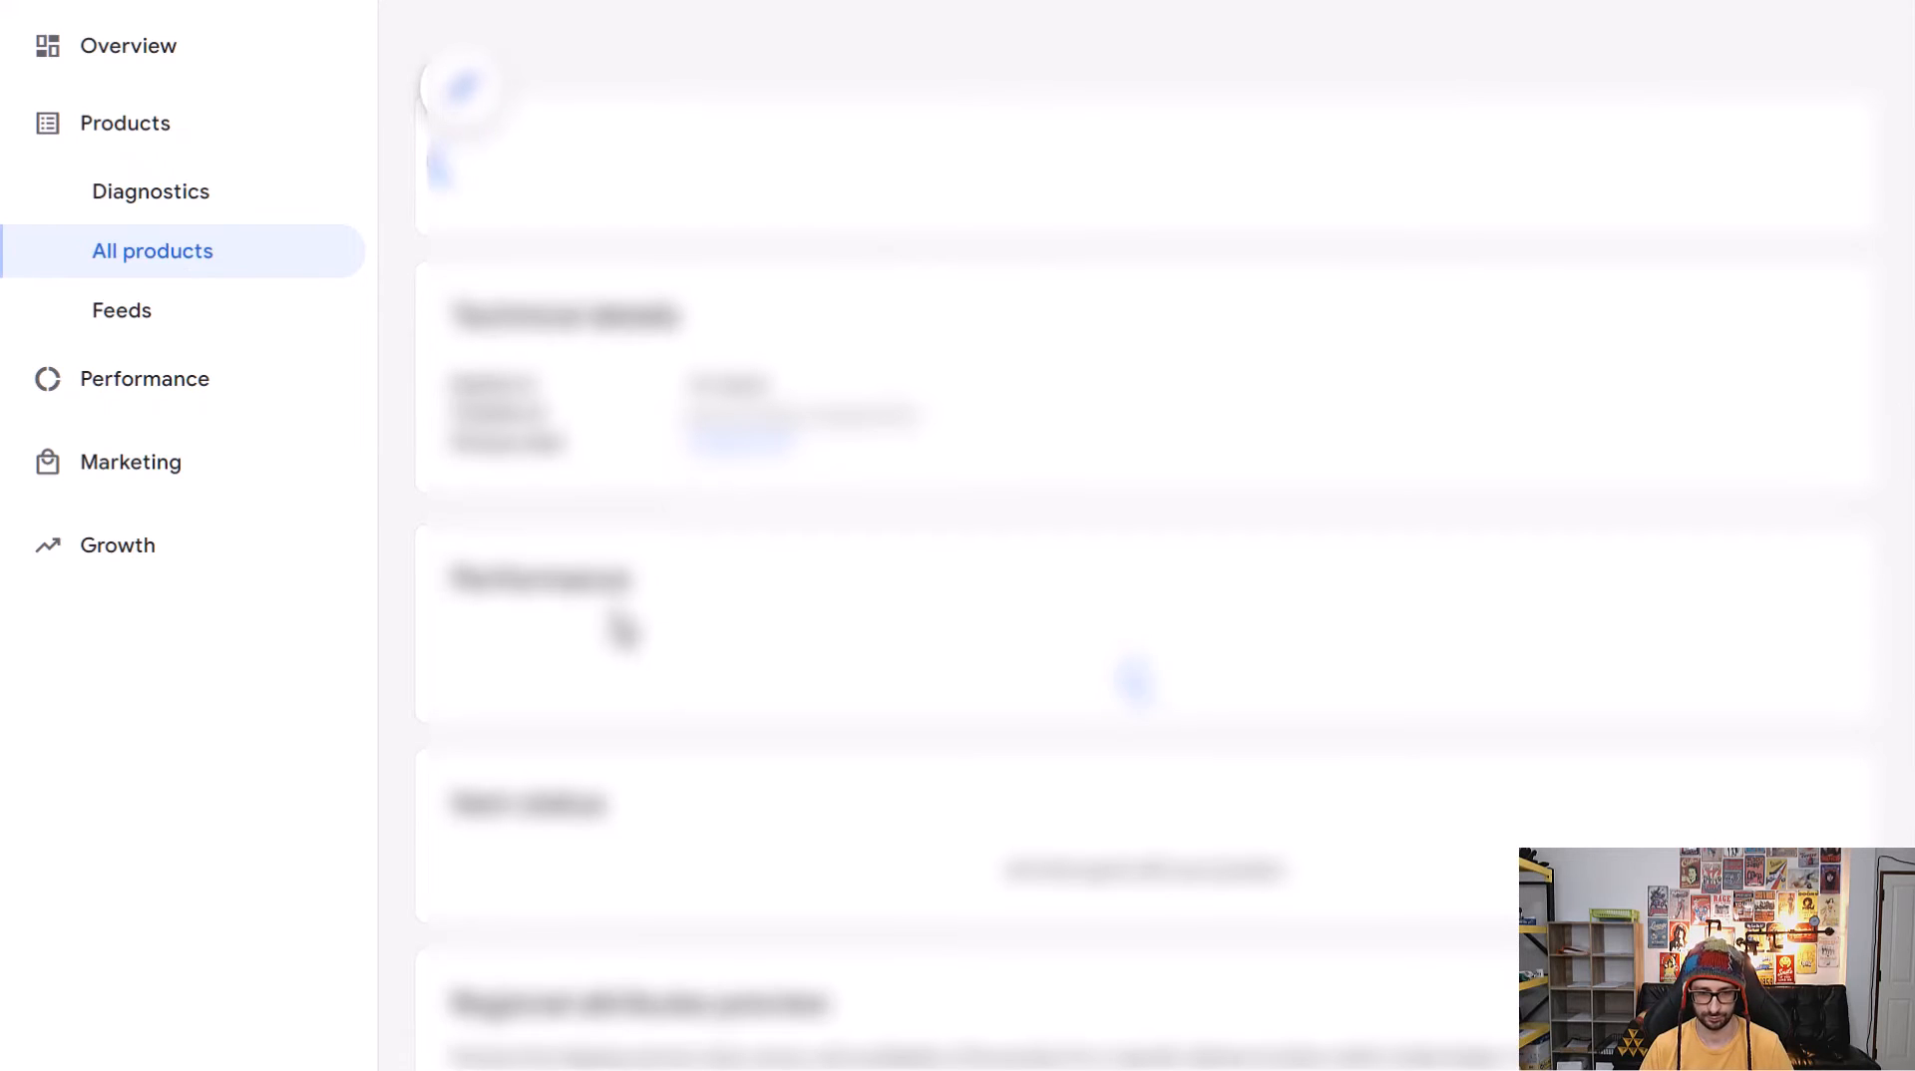
scroll(620, 629, down, 10)
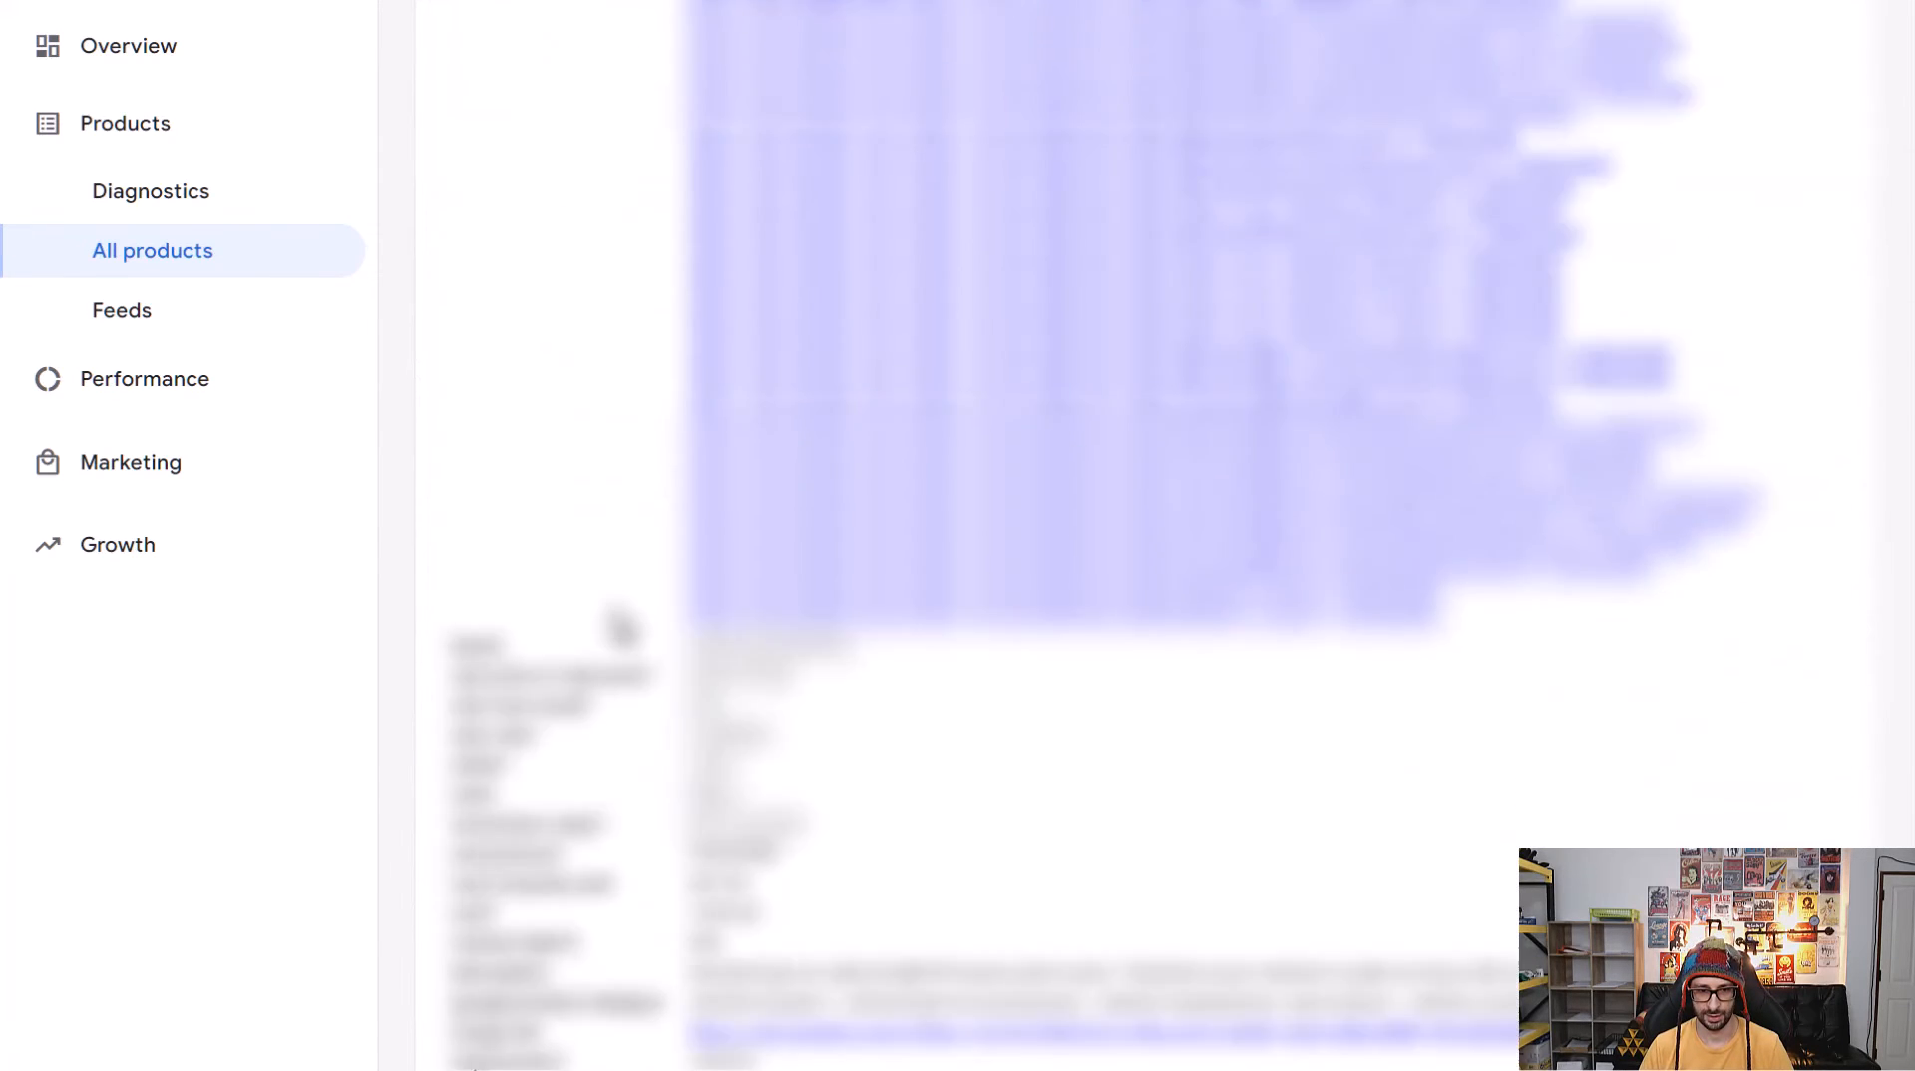
scroll(620, 628, down, 7)
scroll(611, 598, up, 2)
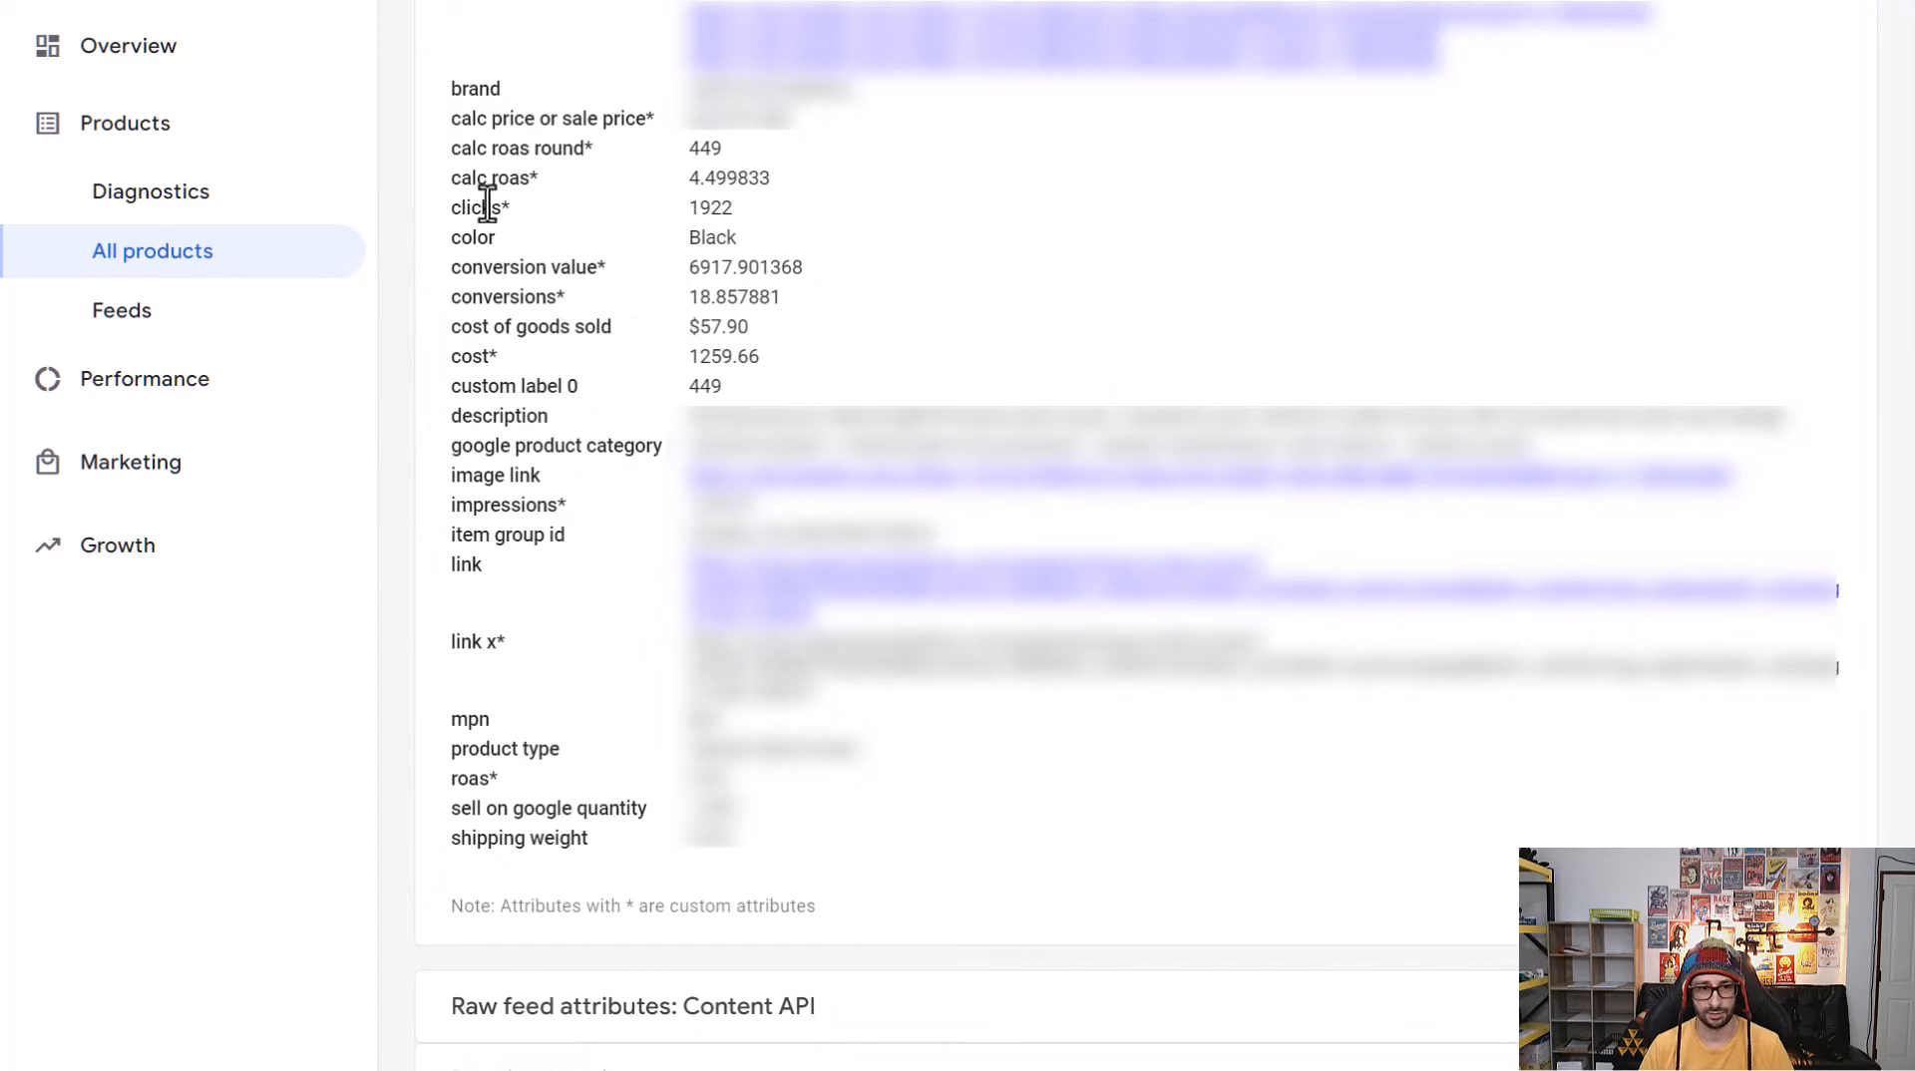
Examine the product's custom performance attributes, including clicks, conversions, conversion value, cost, impressions and roas.
drag(487, 205, 514, 205)
drag(504, 299, 589, 304)
drag(462, 179, 539, 187)
click(526, 163)
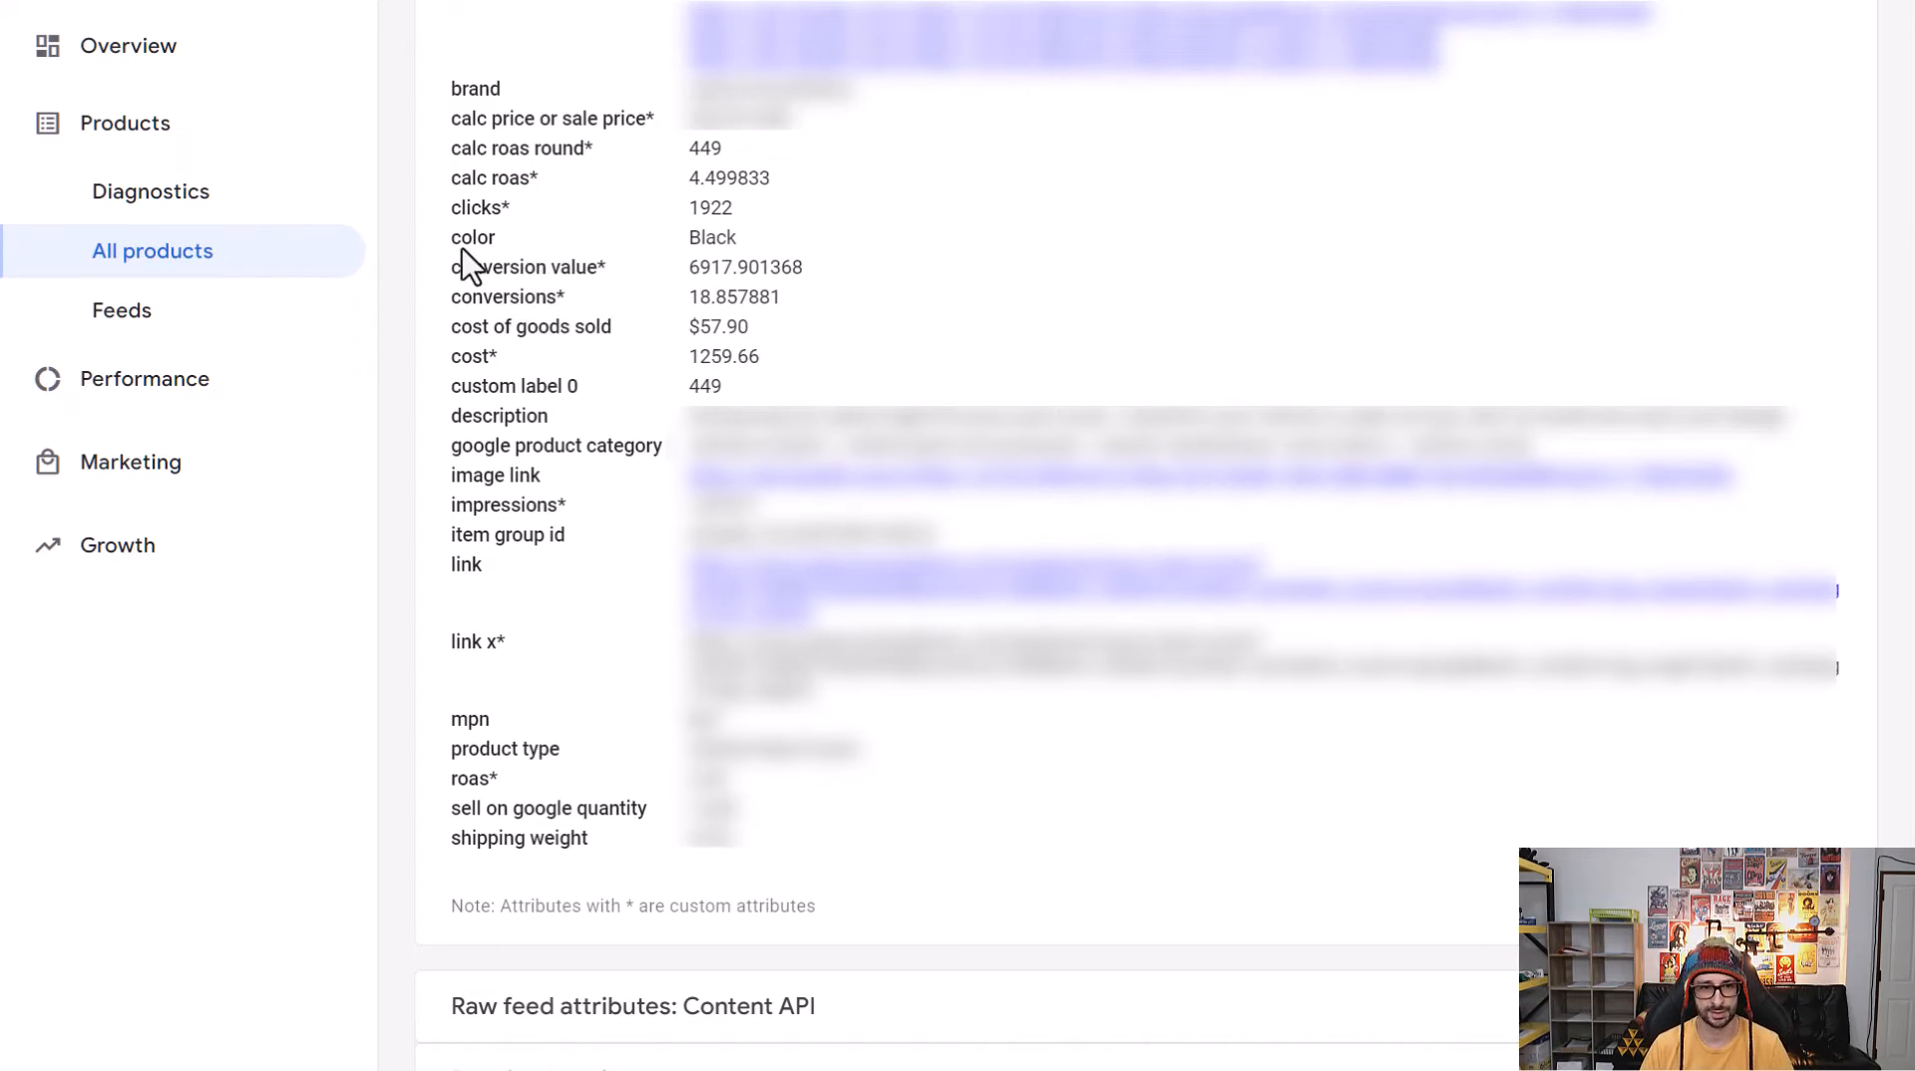
drag(513, 274, 597, 272)
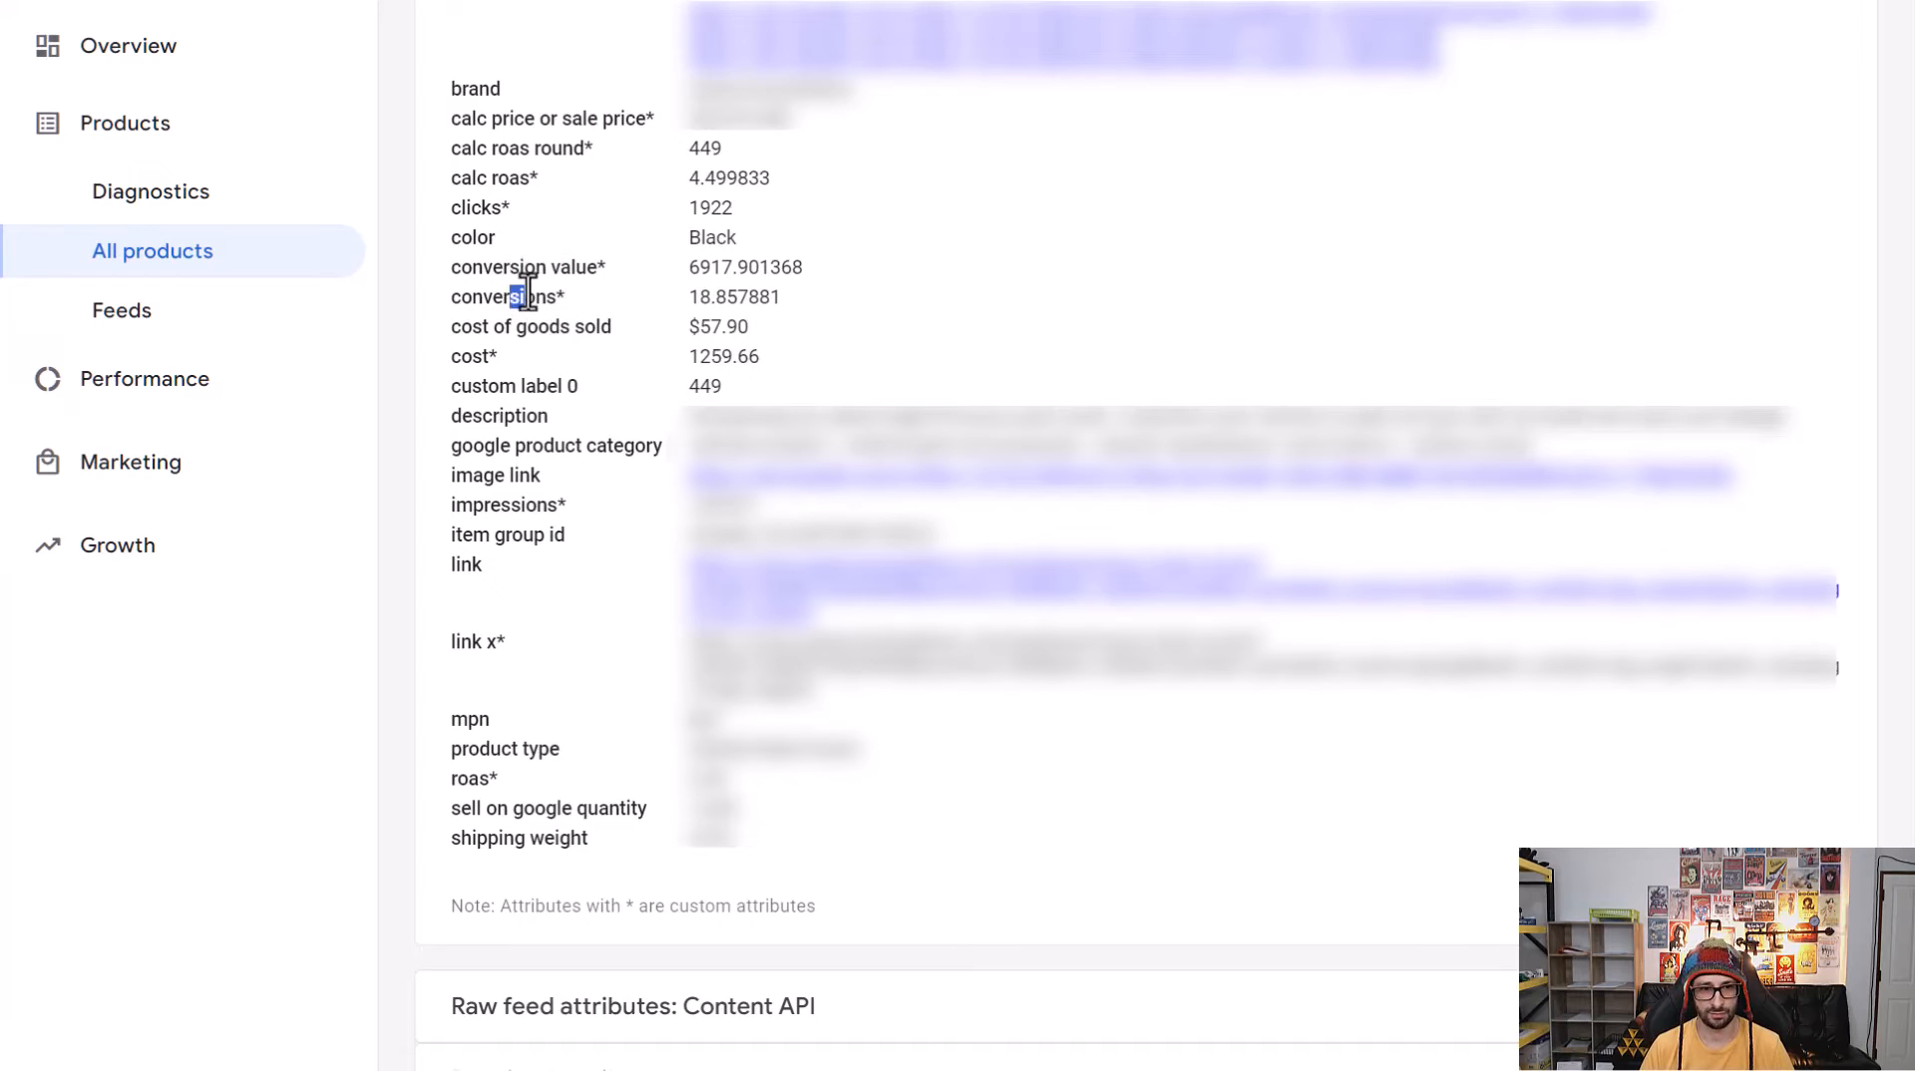
drag(472, 356, 499, 359)
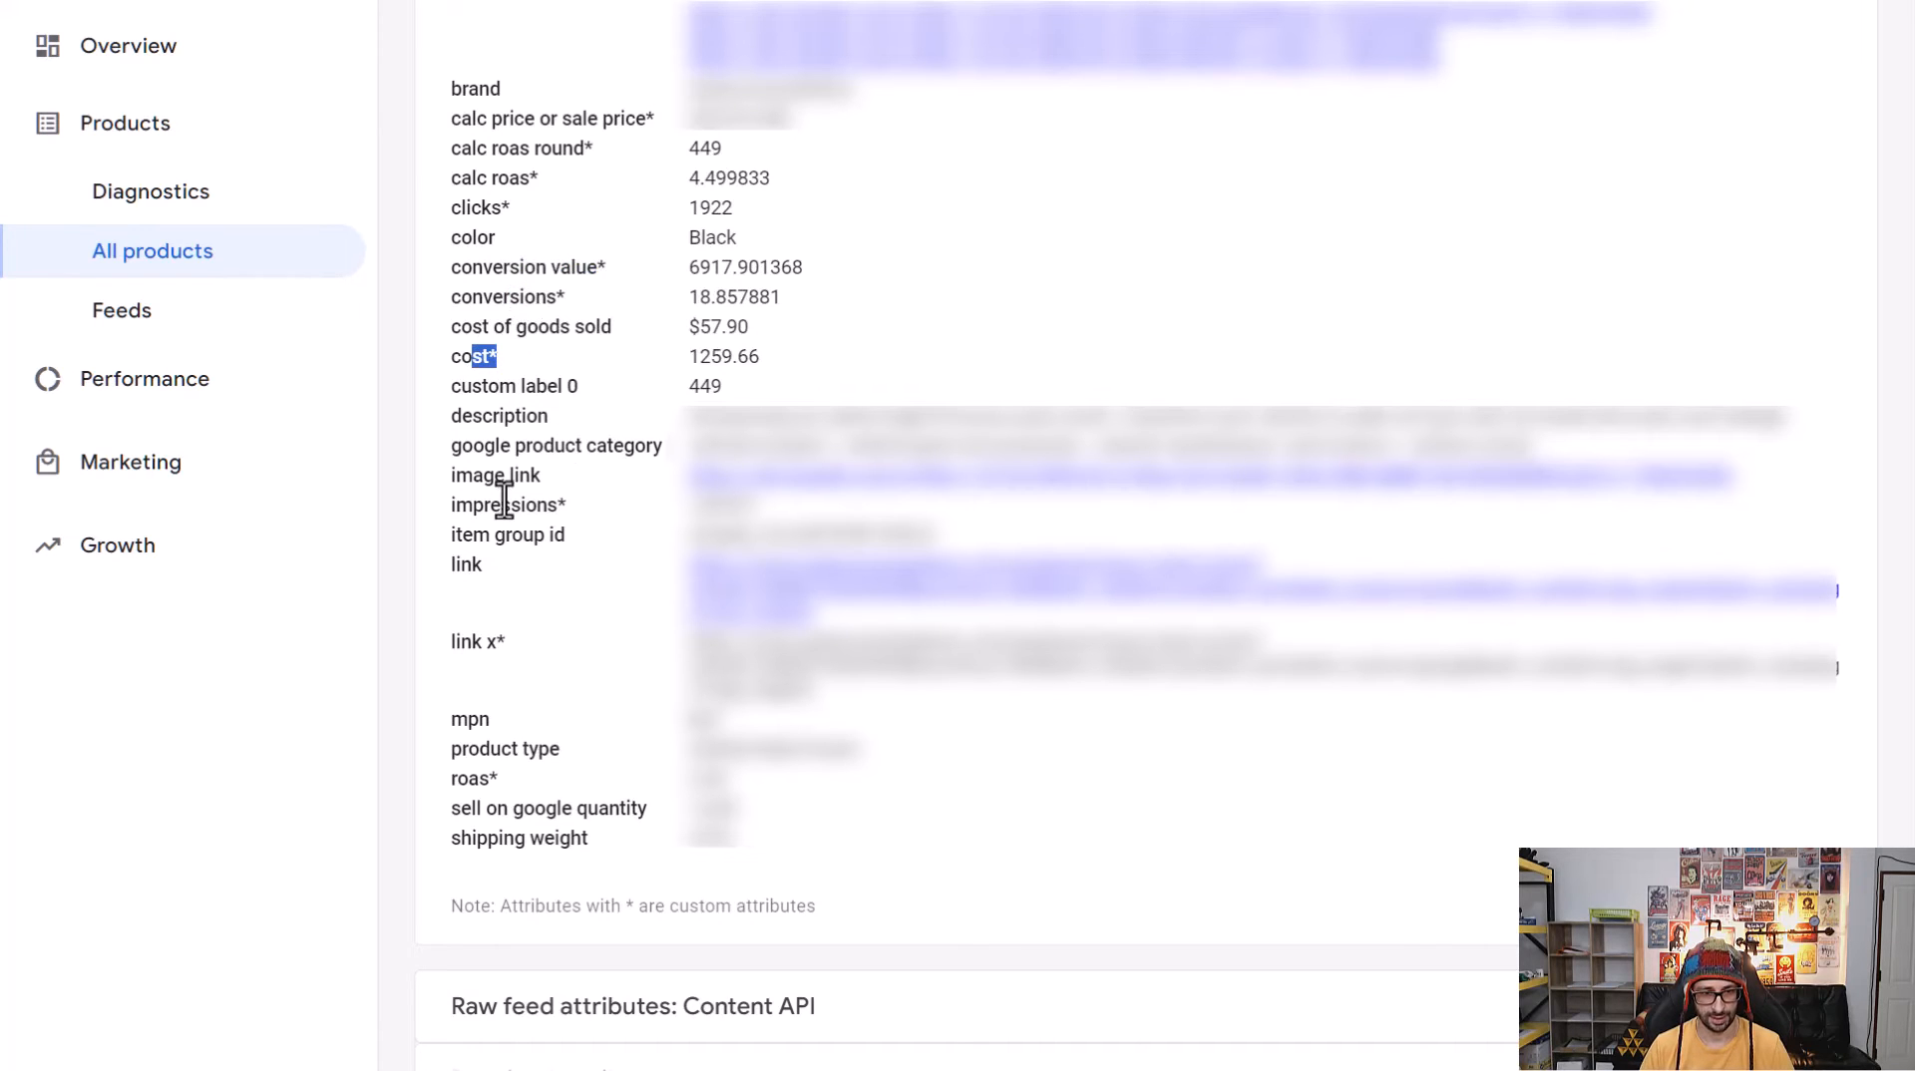
drag(525, 505, 572, 502)
drag(480, 779, 499, 780)
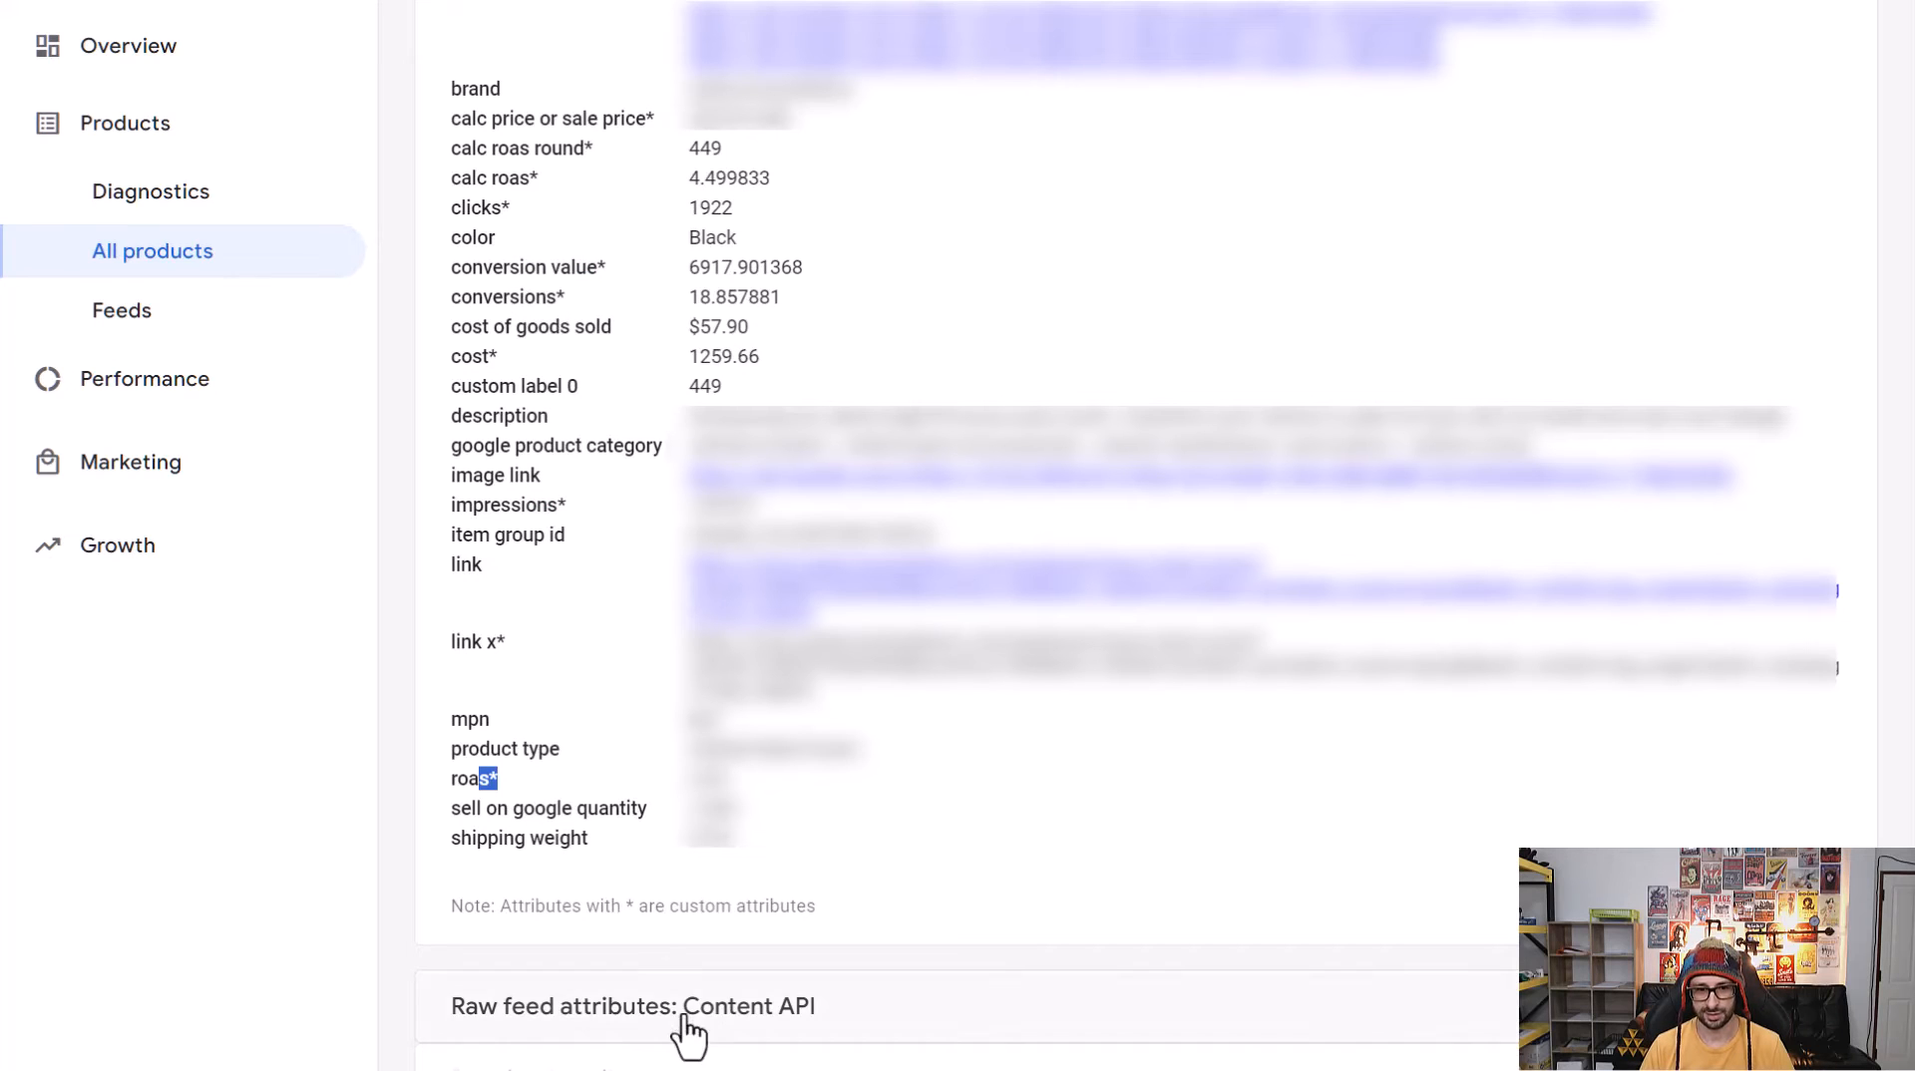
Open the feed rules of the Content API primary feed and start a new attribute rule for US, English.
click(174, 325)
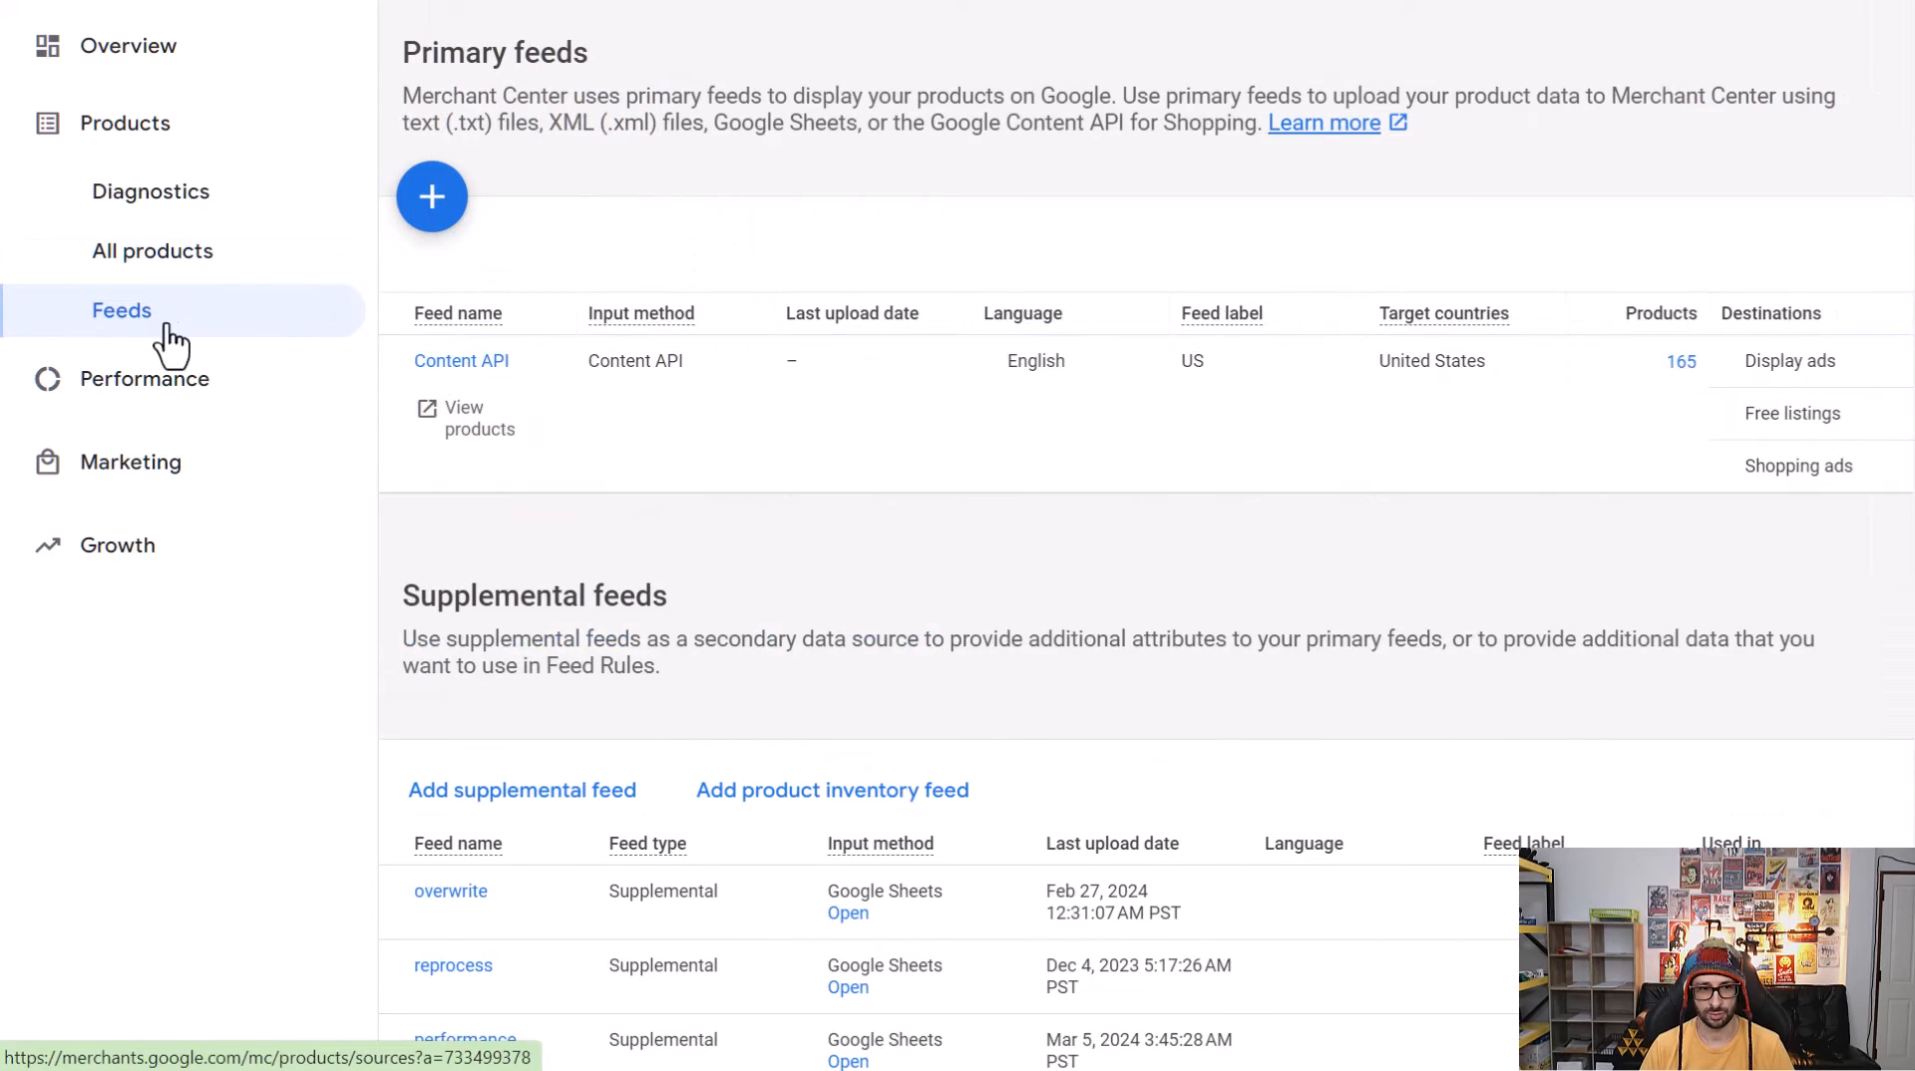
click(468, 371)
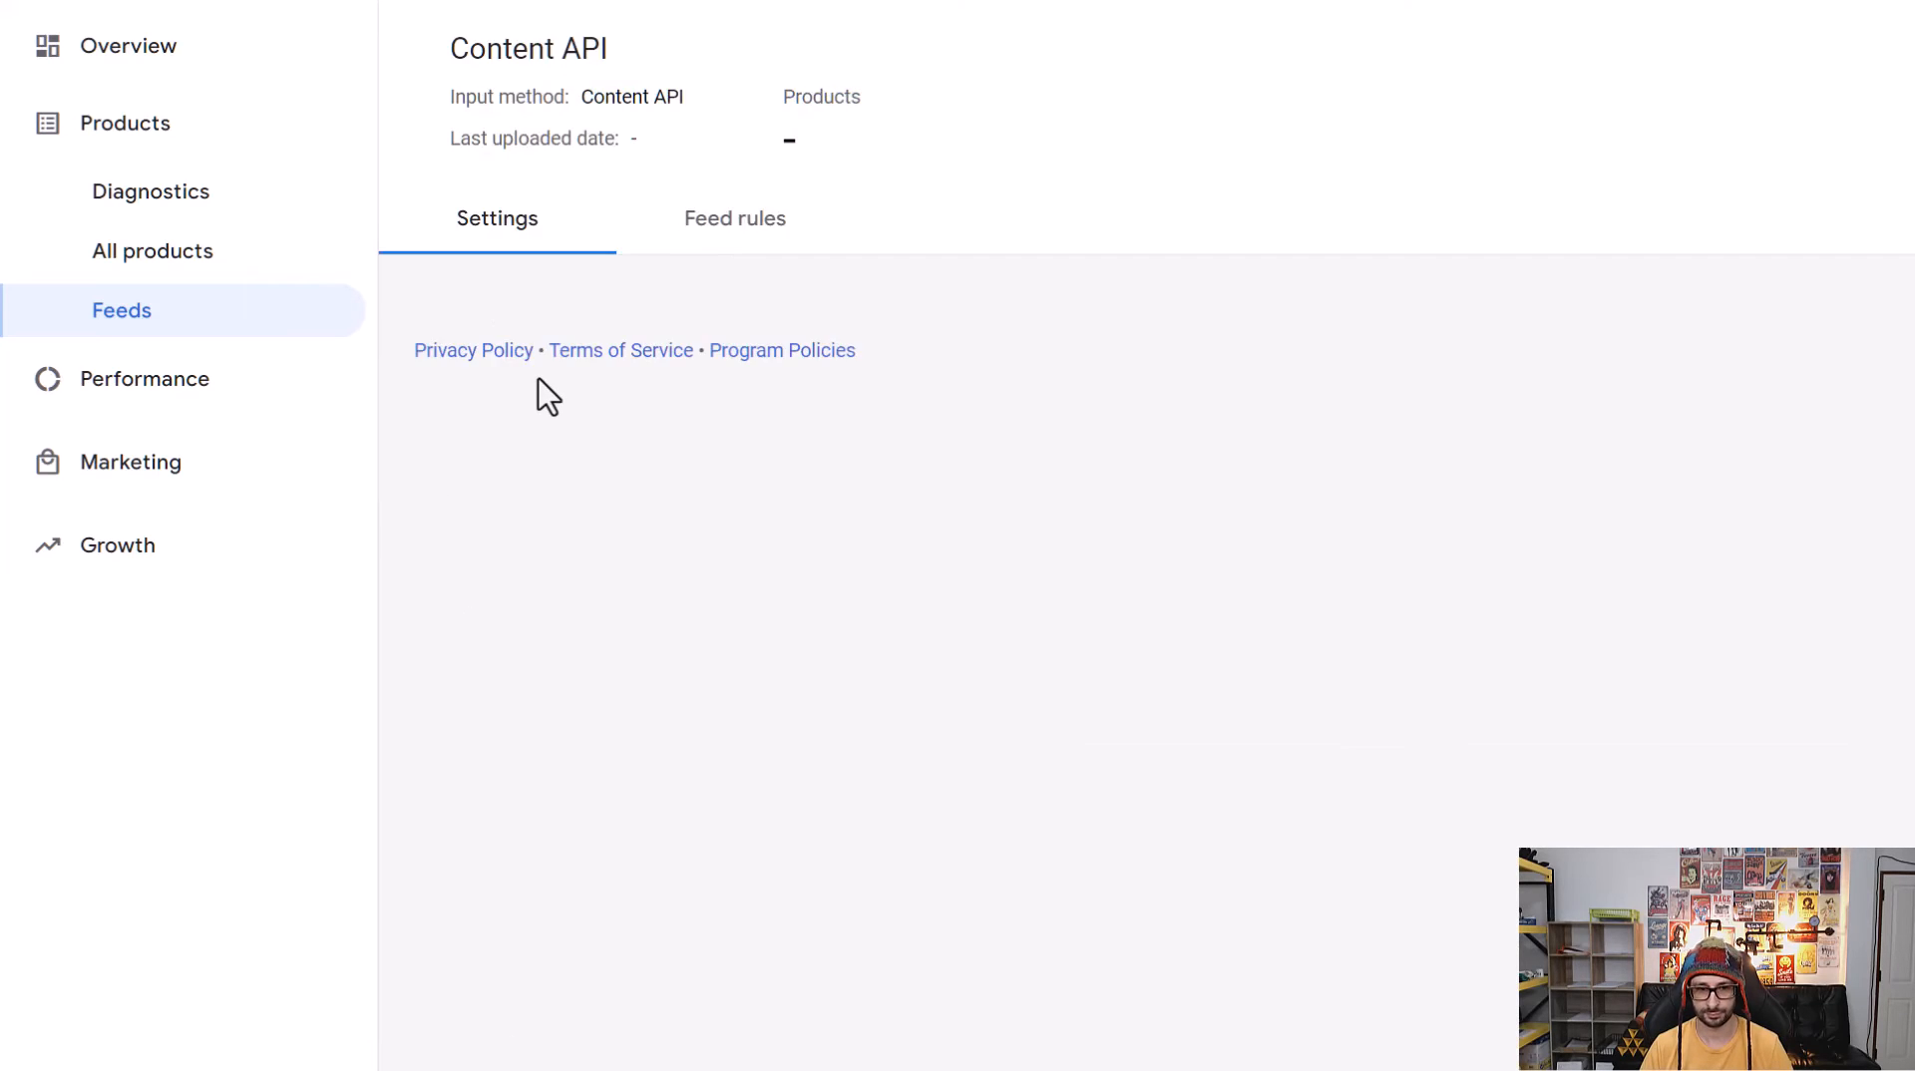
click(736, 225)
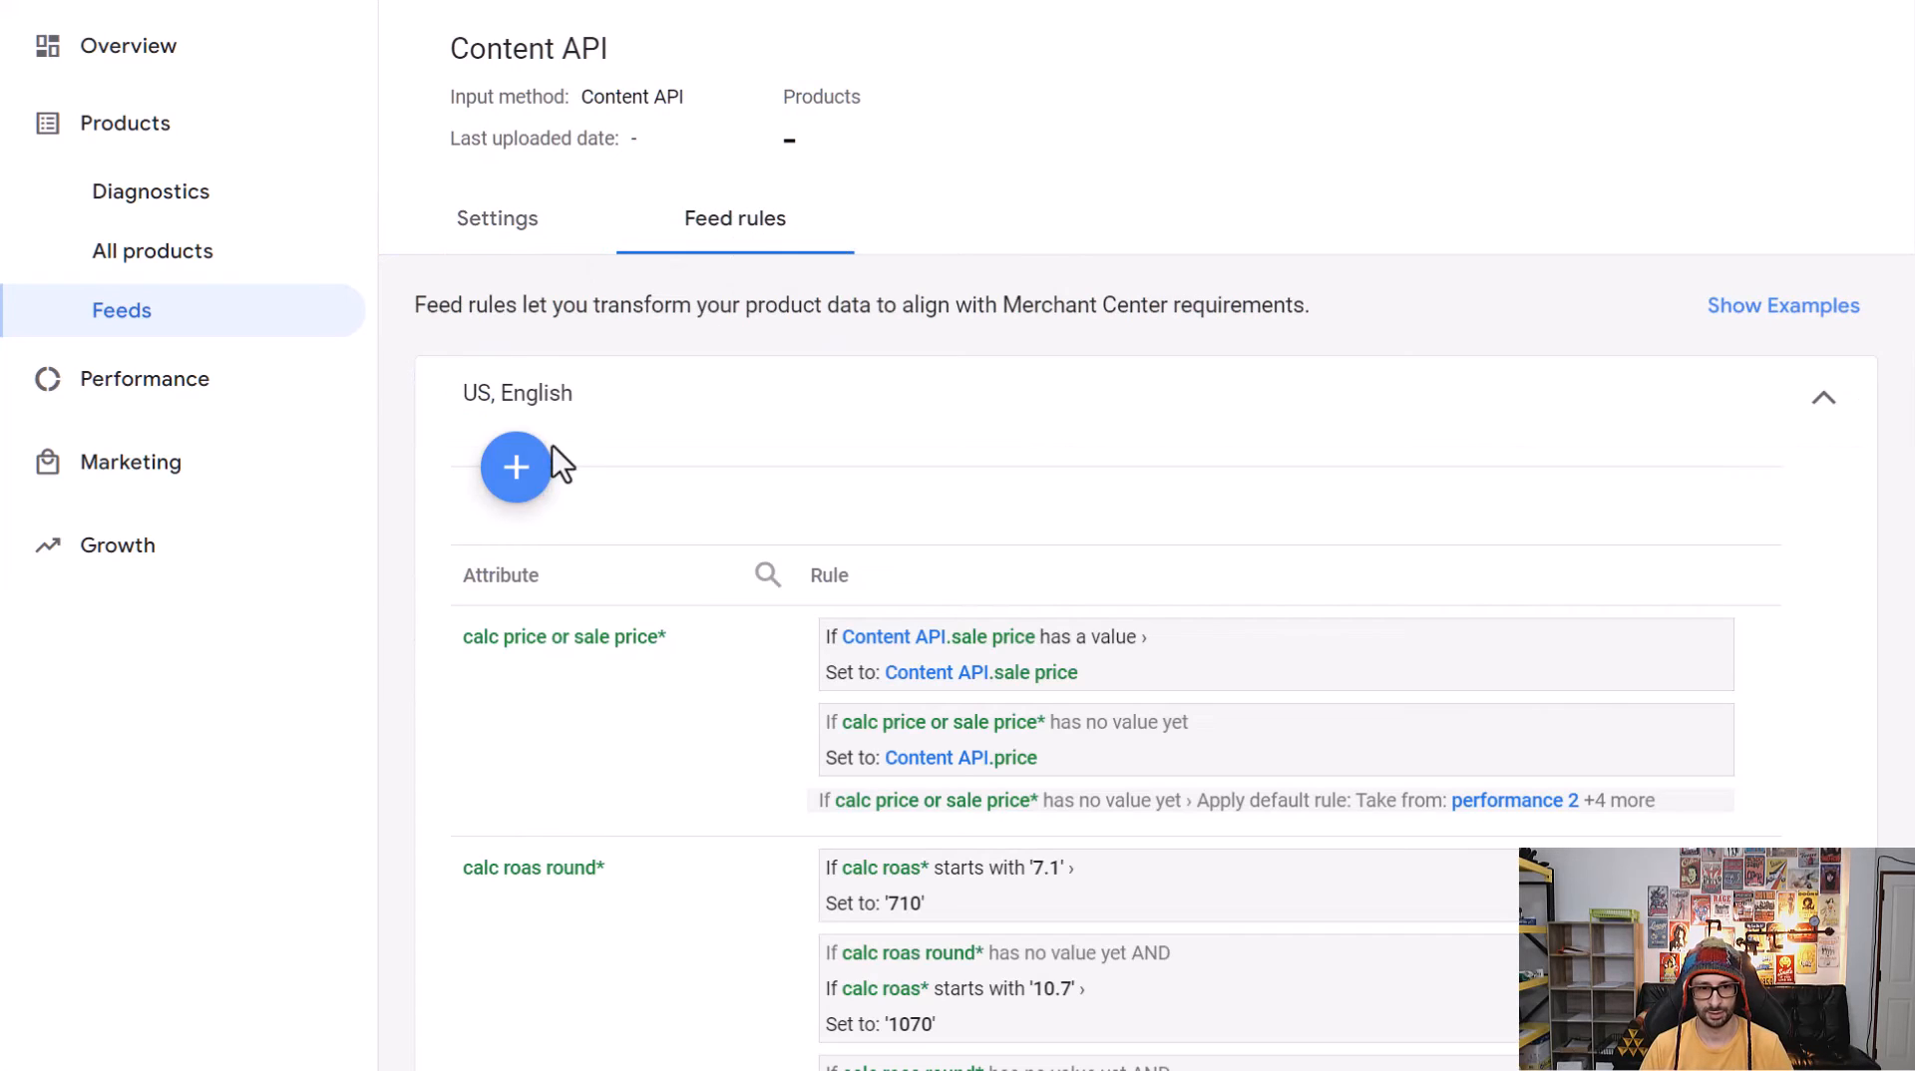
click(511, 465)
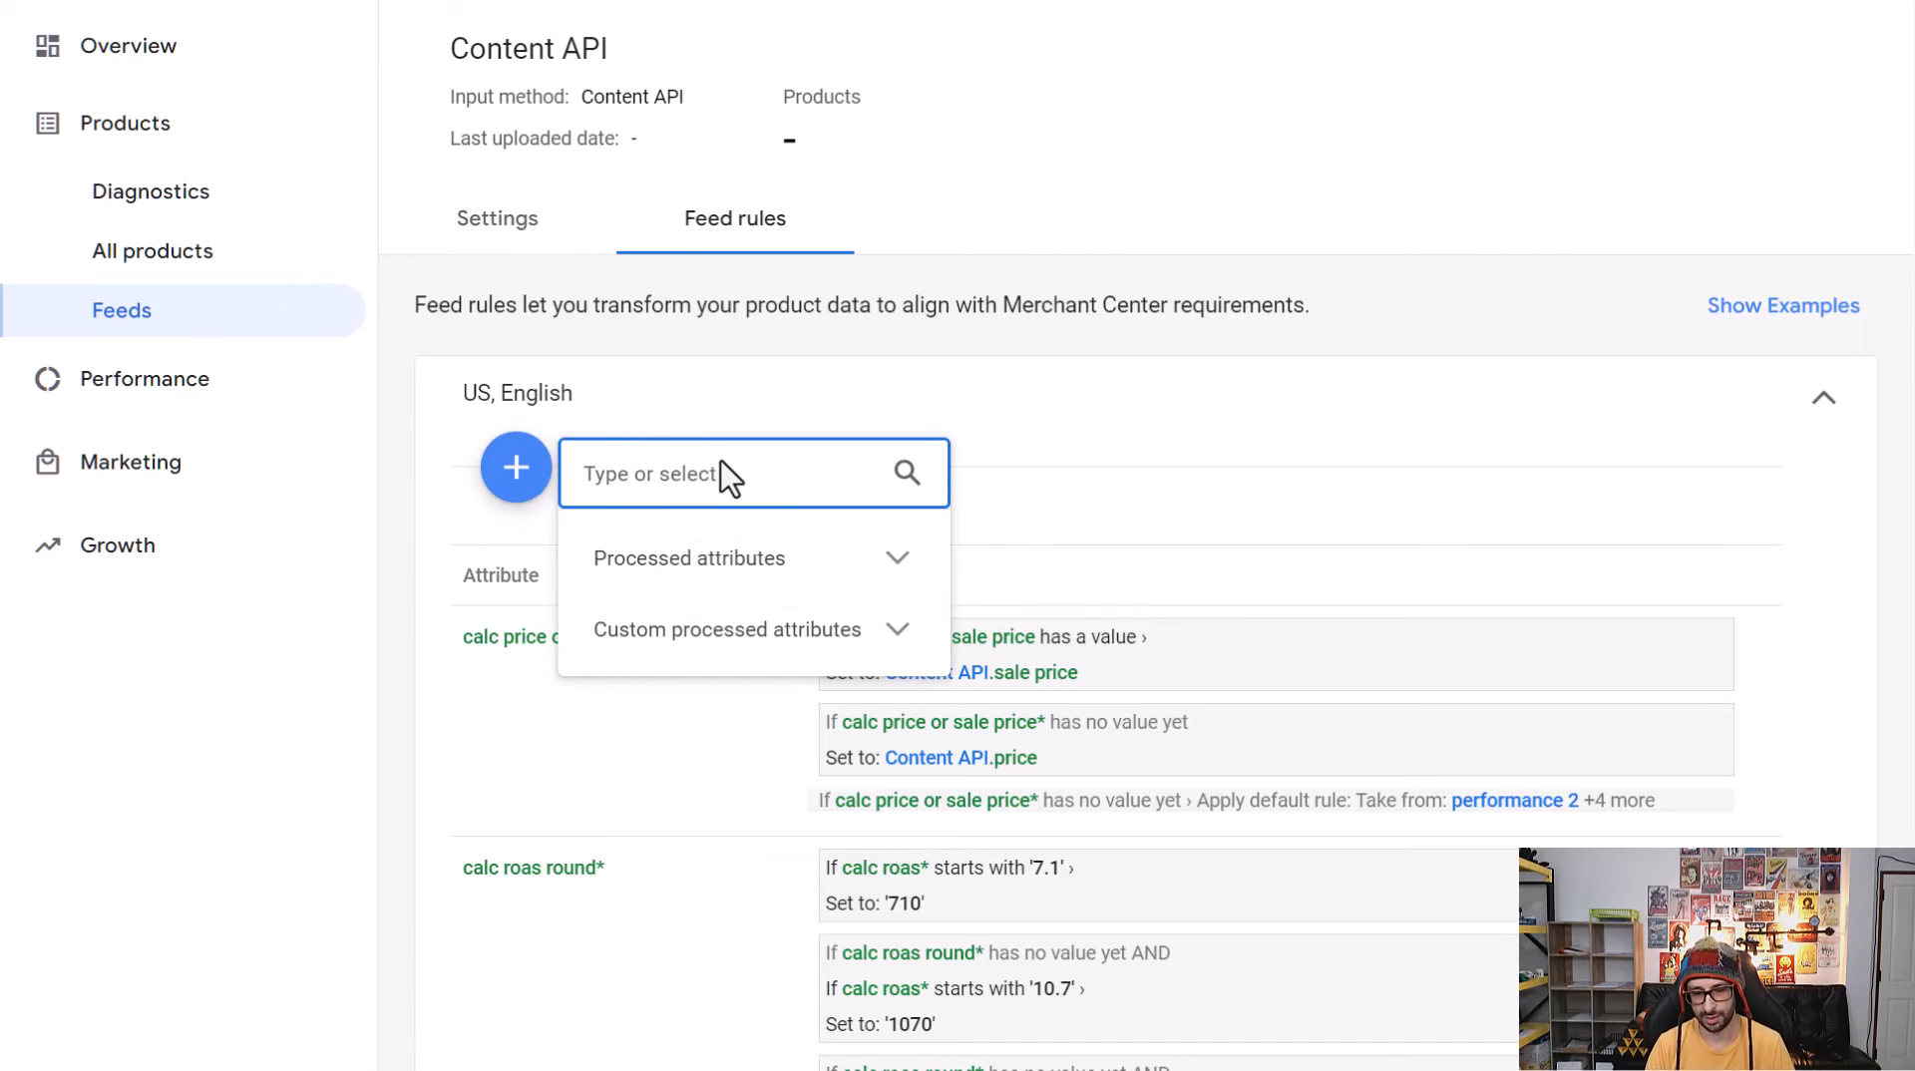
text(testing)
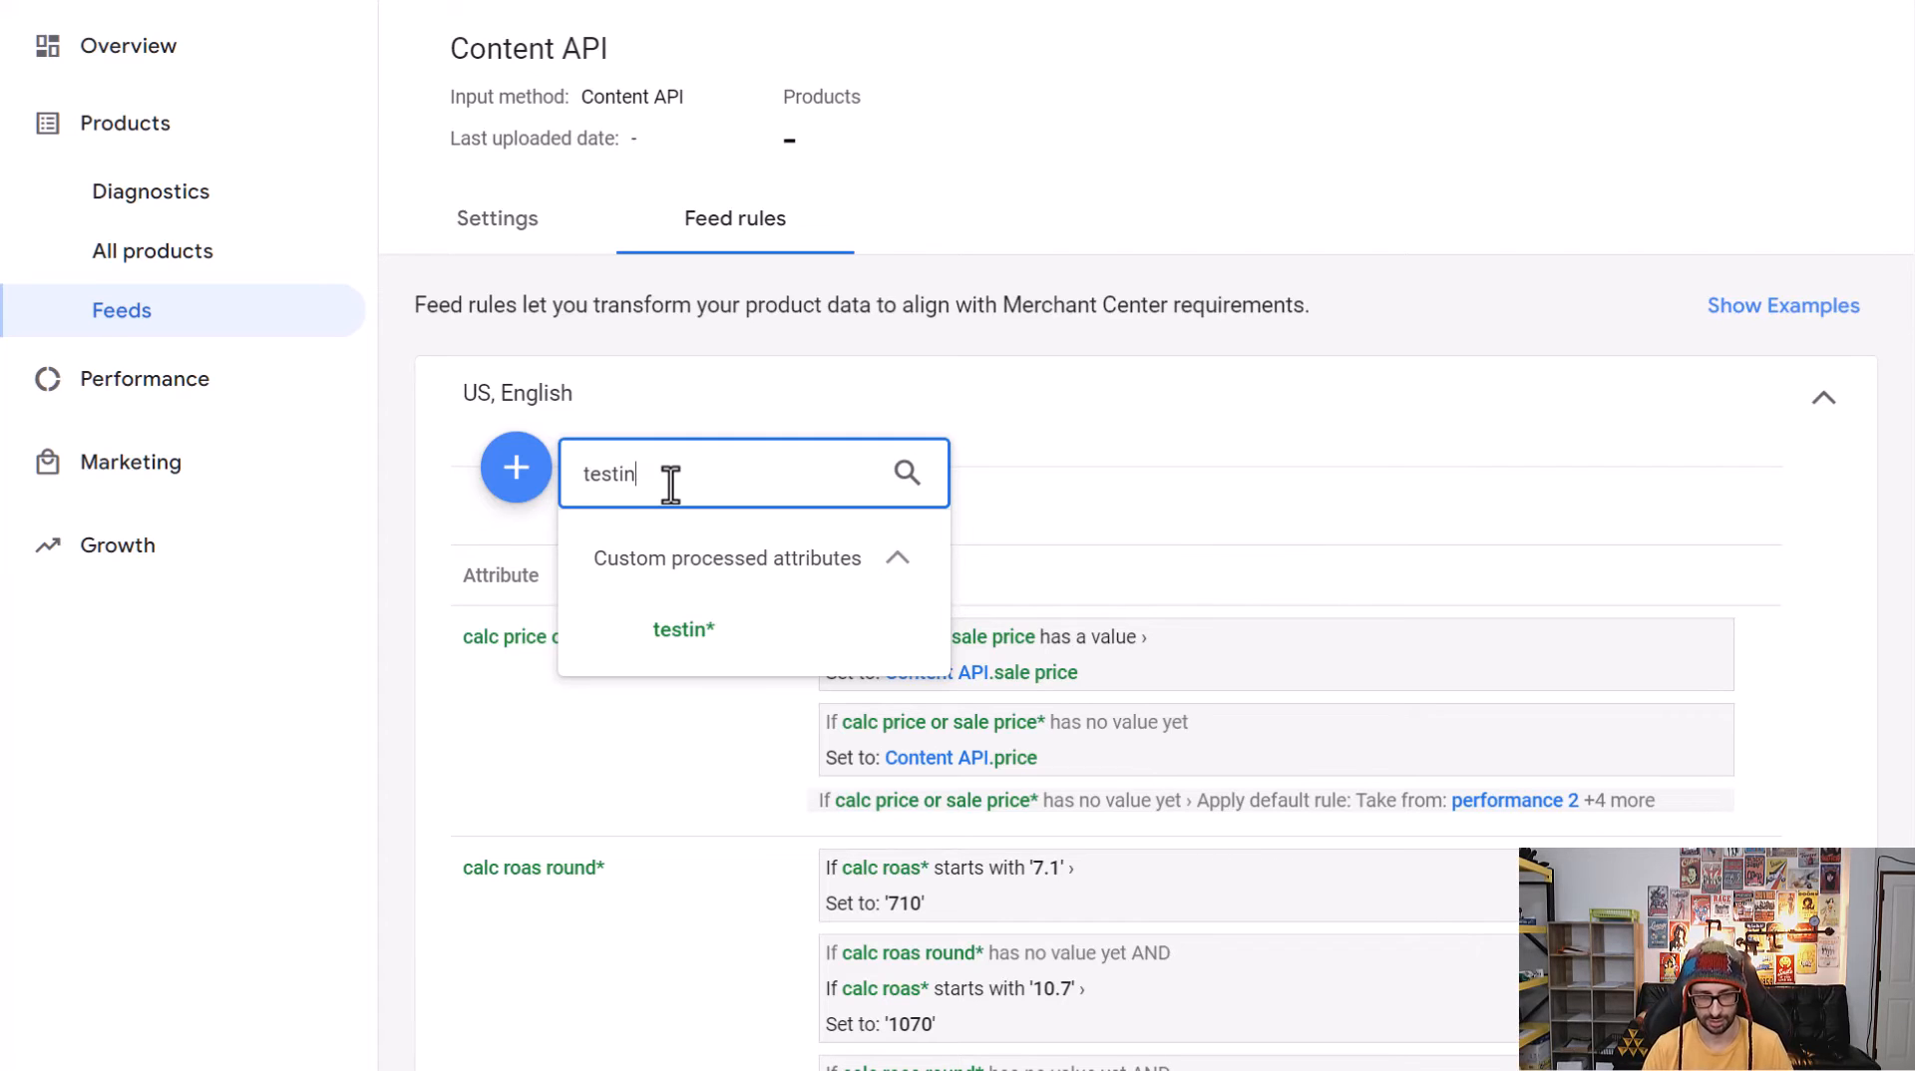
key(BackSpace)
key(BackSpace)
key(BackSpace)
text(cust)
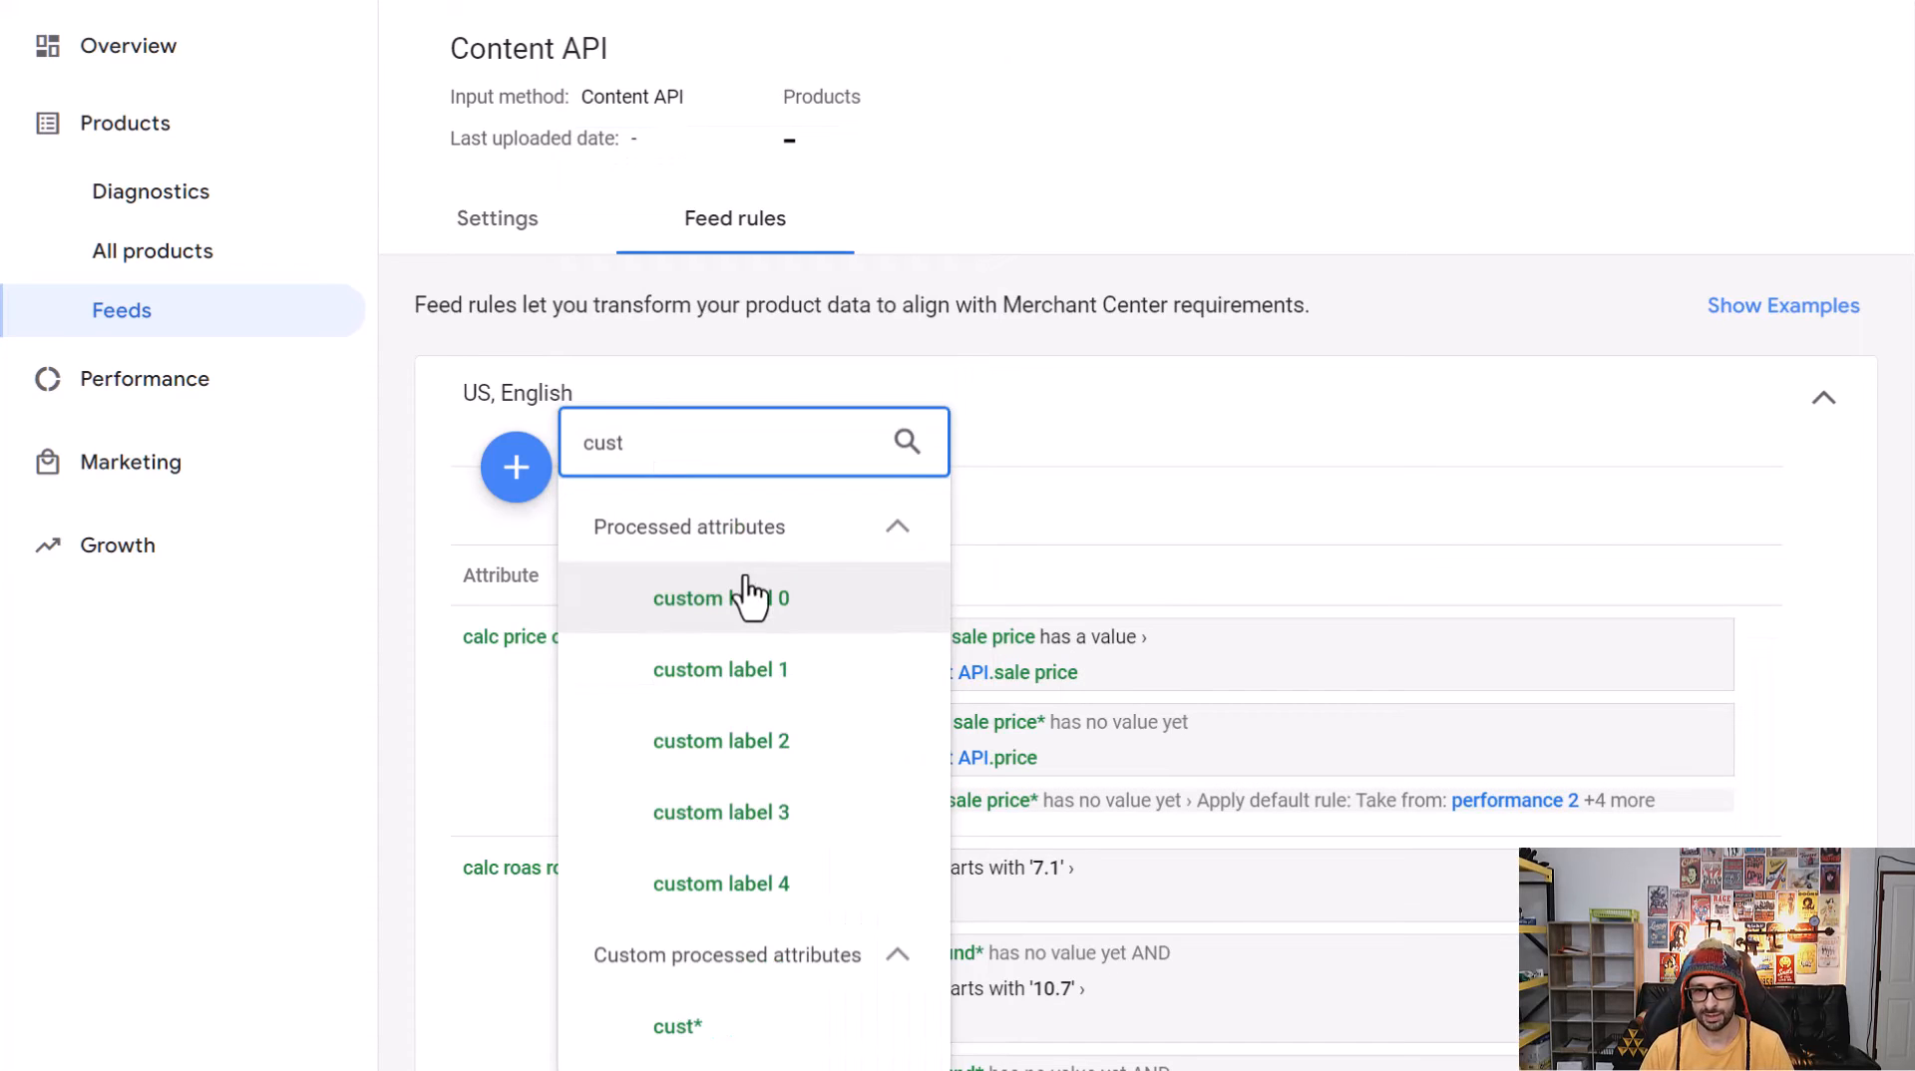
drag(654, 440, 599, 442)
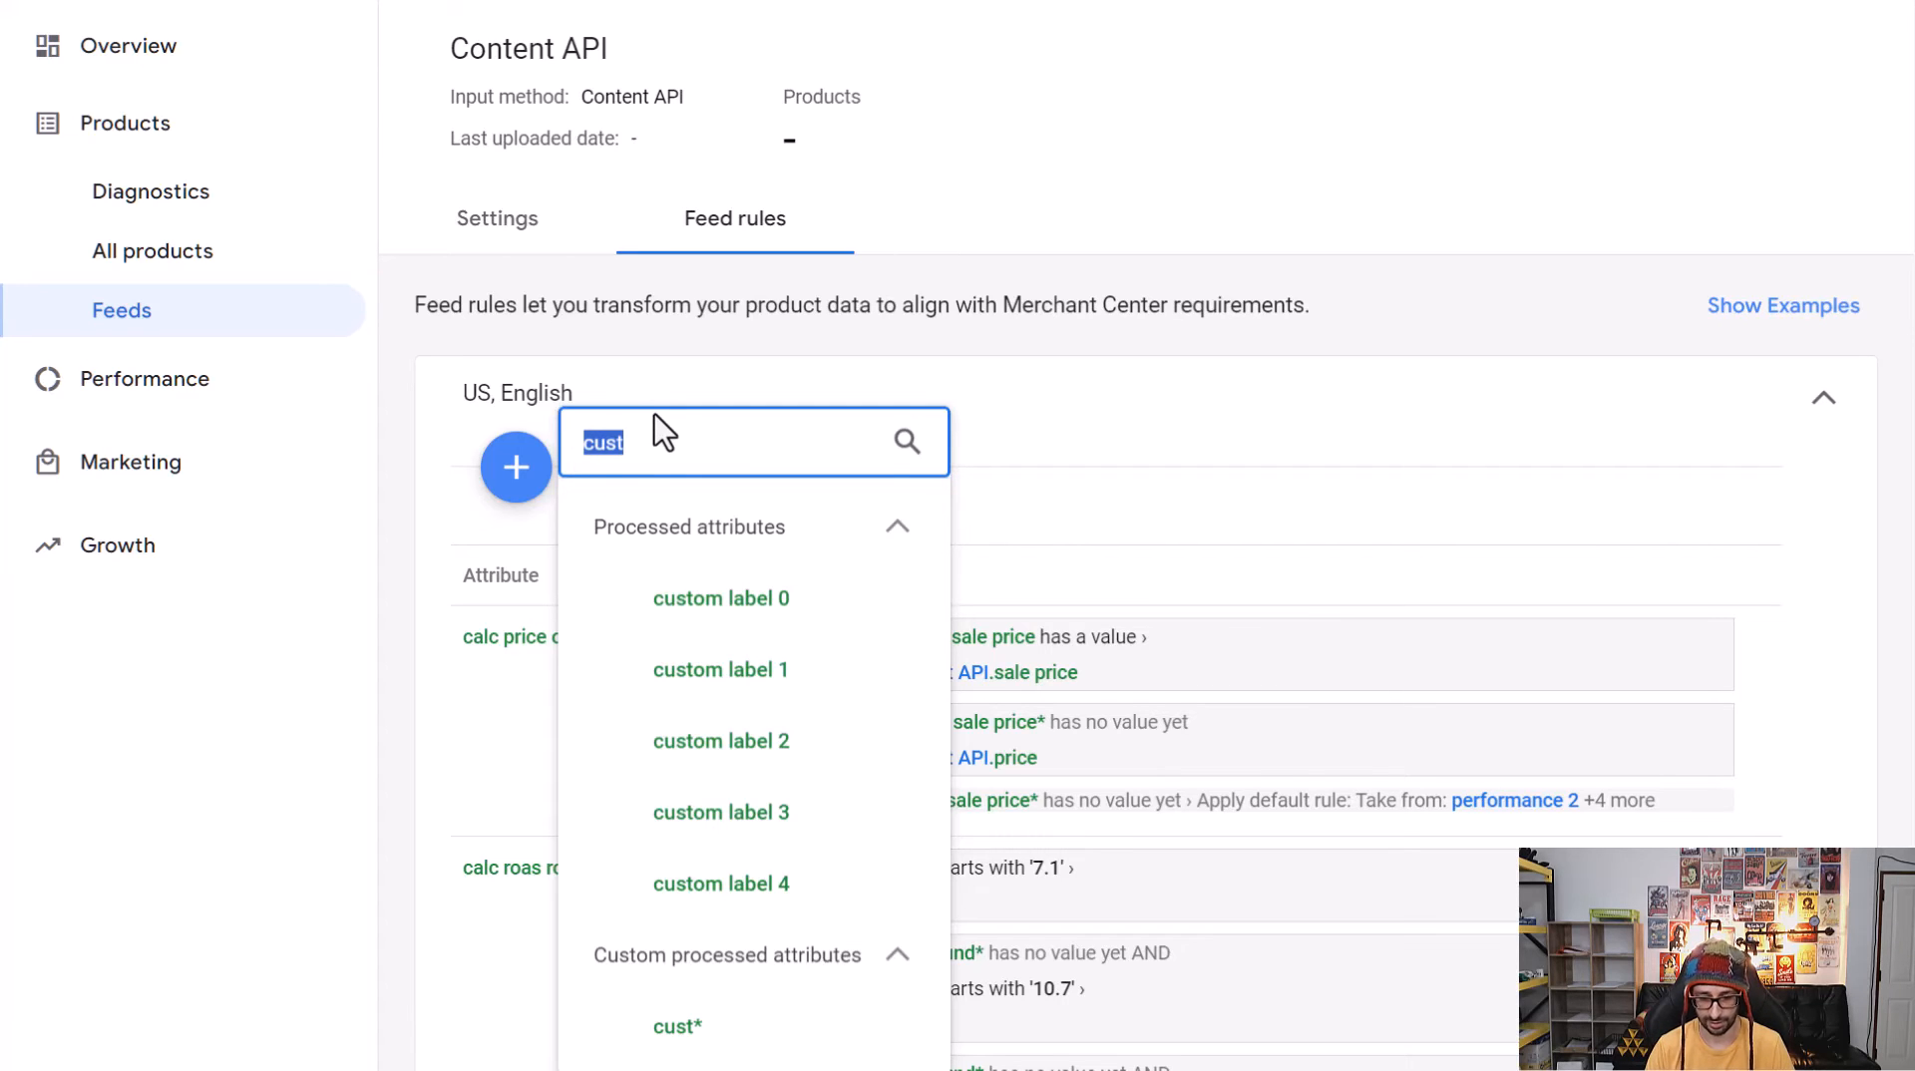
key(BackSpace)
Create the rule for a custom attribute named "testing" and add a condition based on the "performance" supplemental feed's impressions.
text(testing)
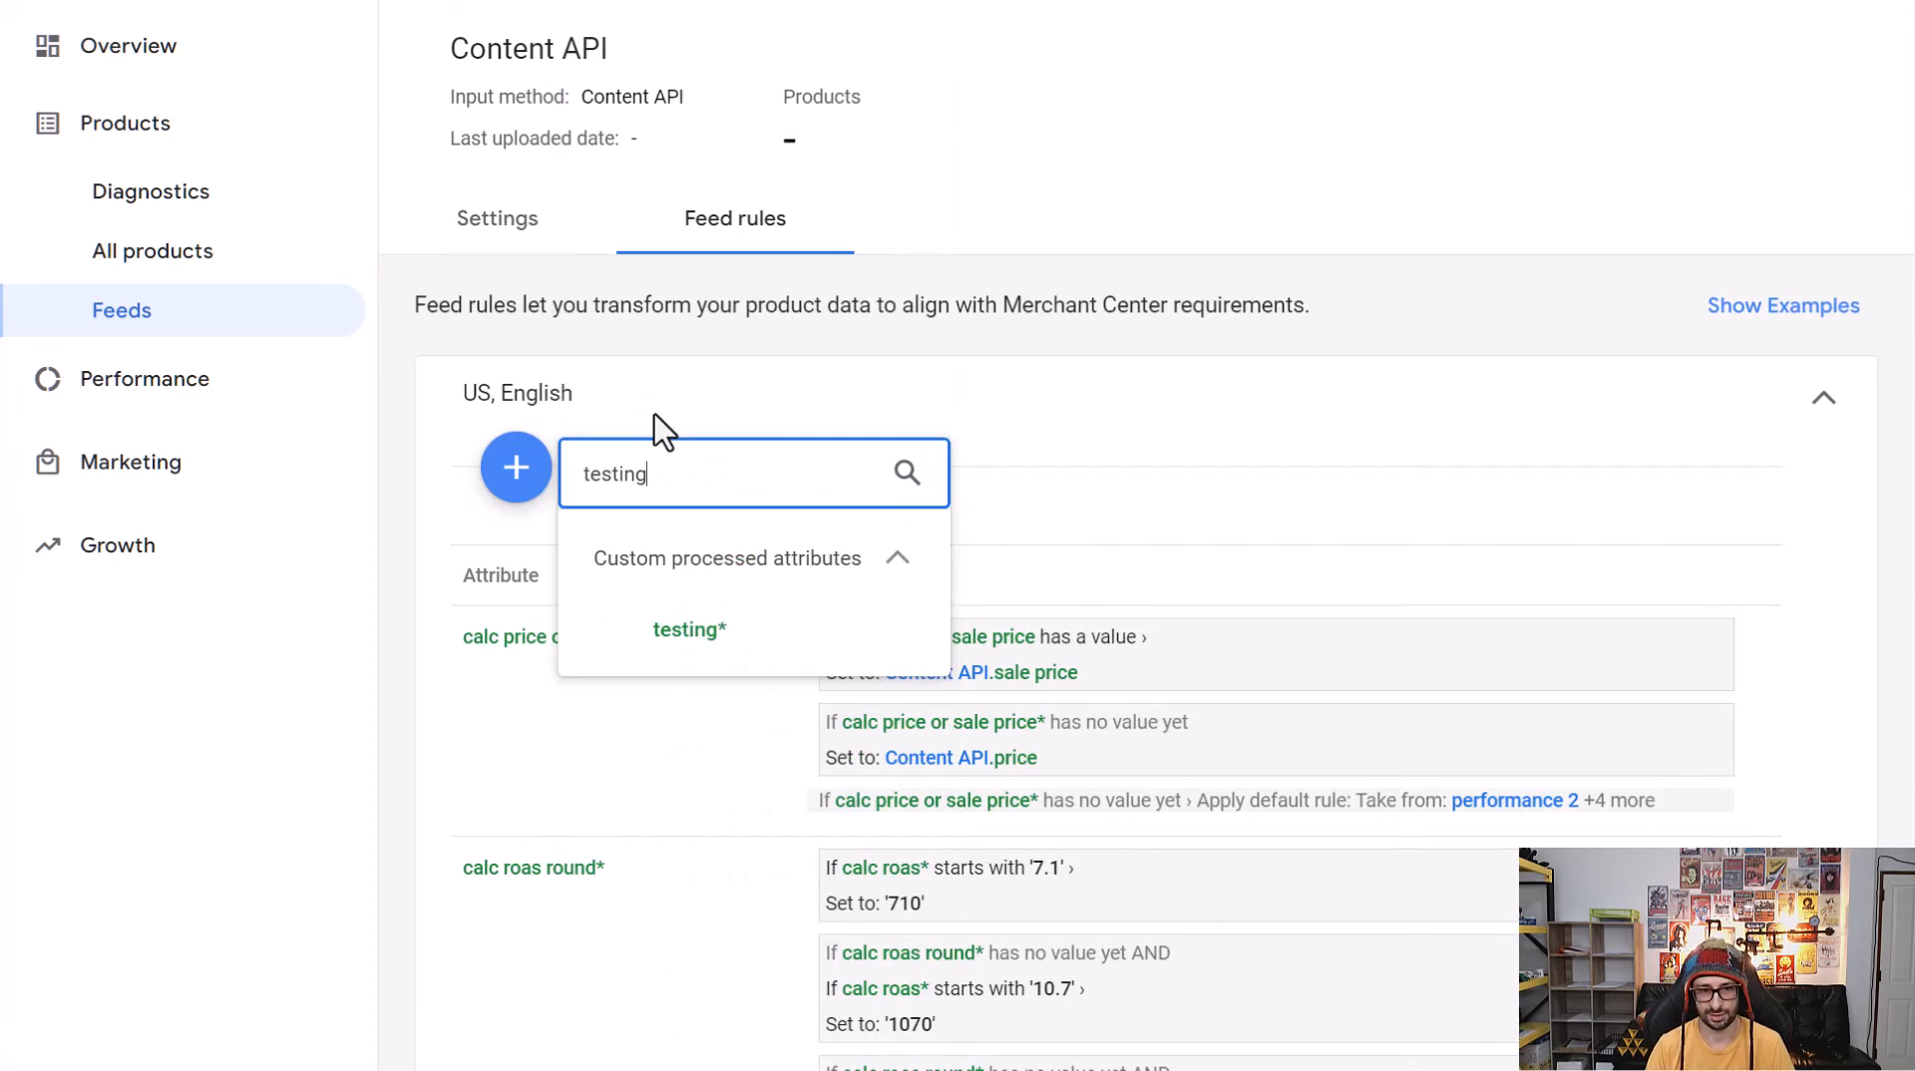
click(732, 628)
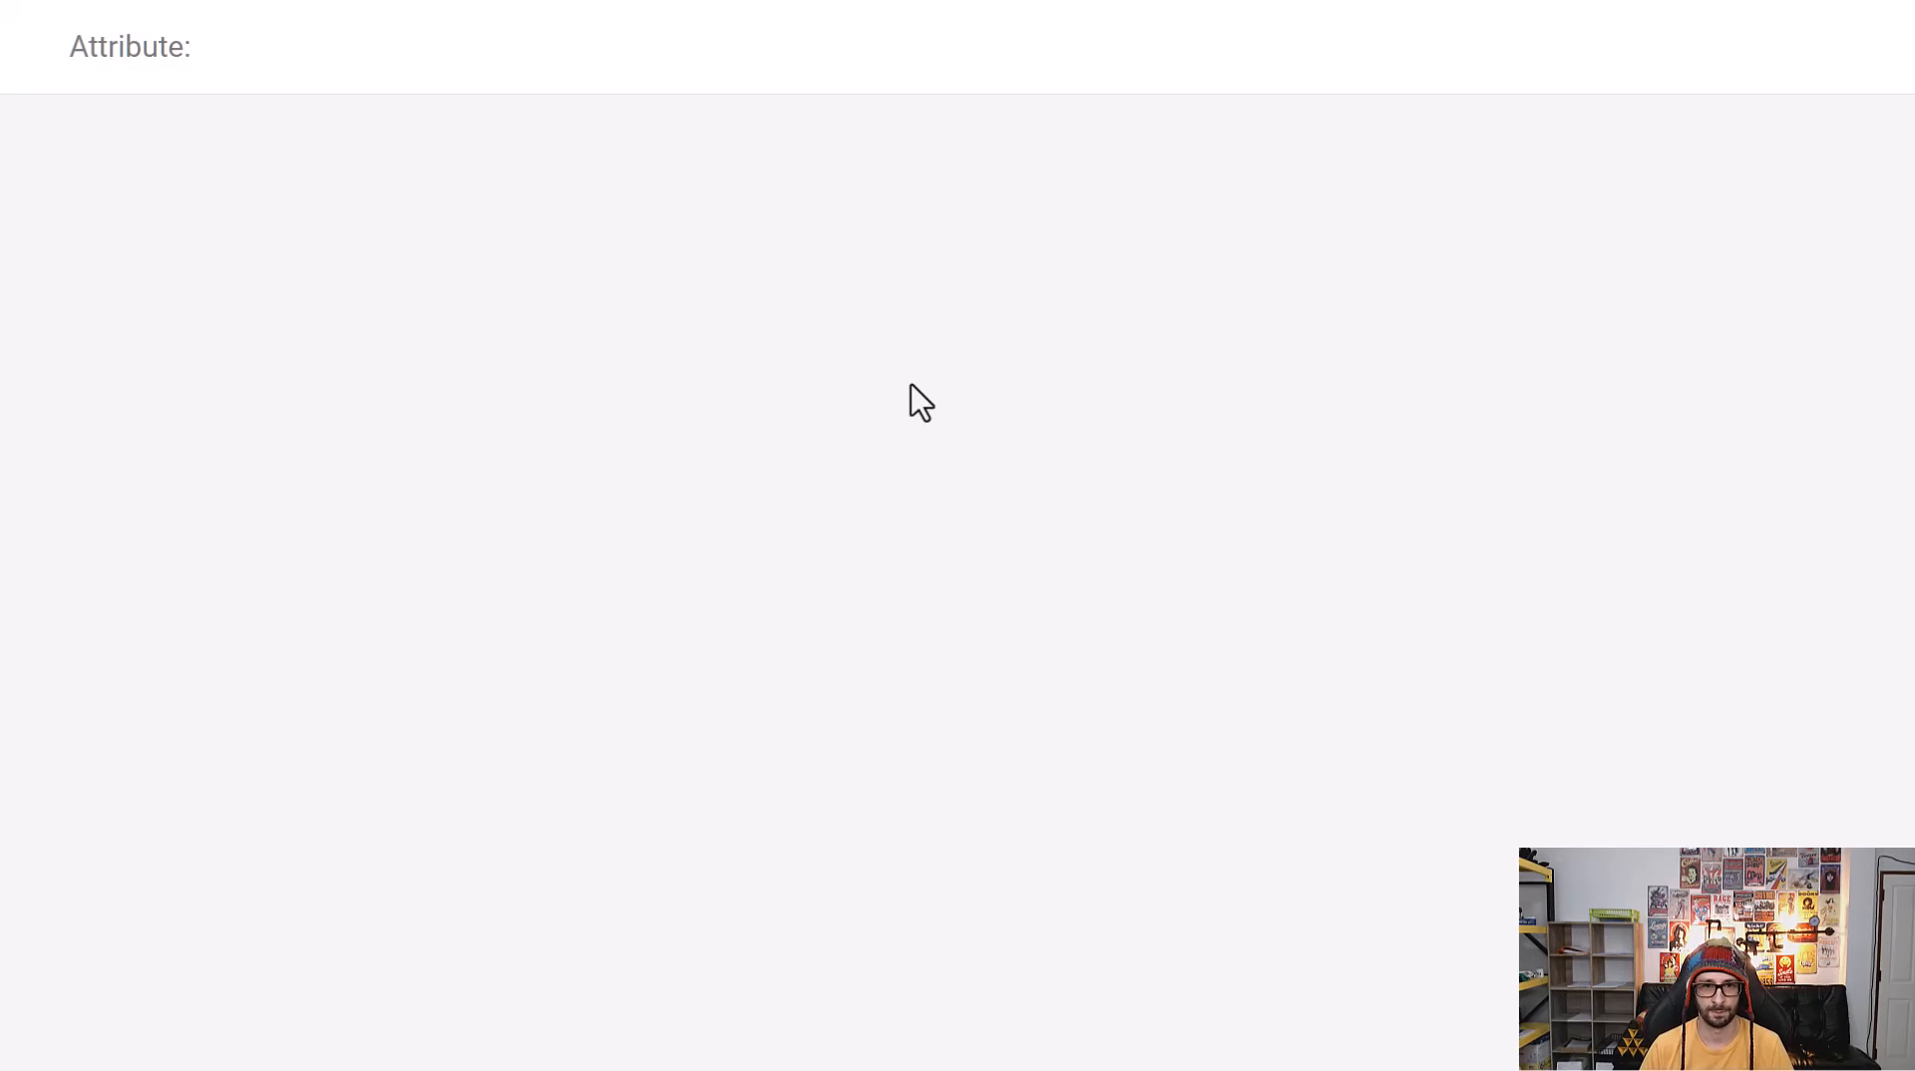
click(559, 336)
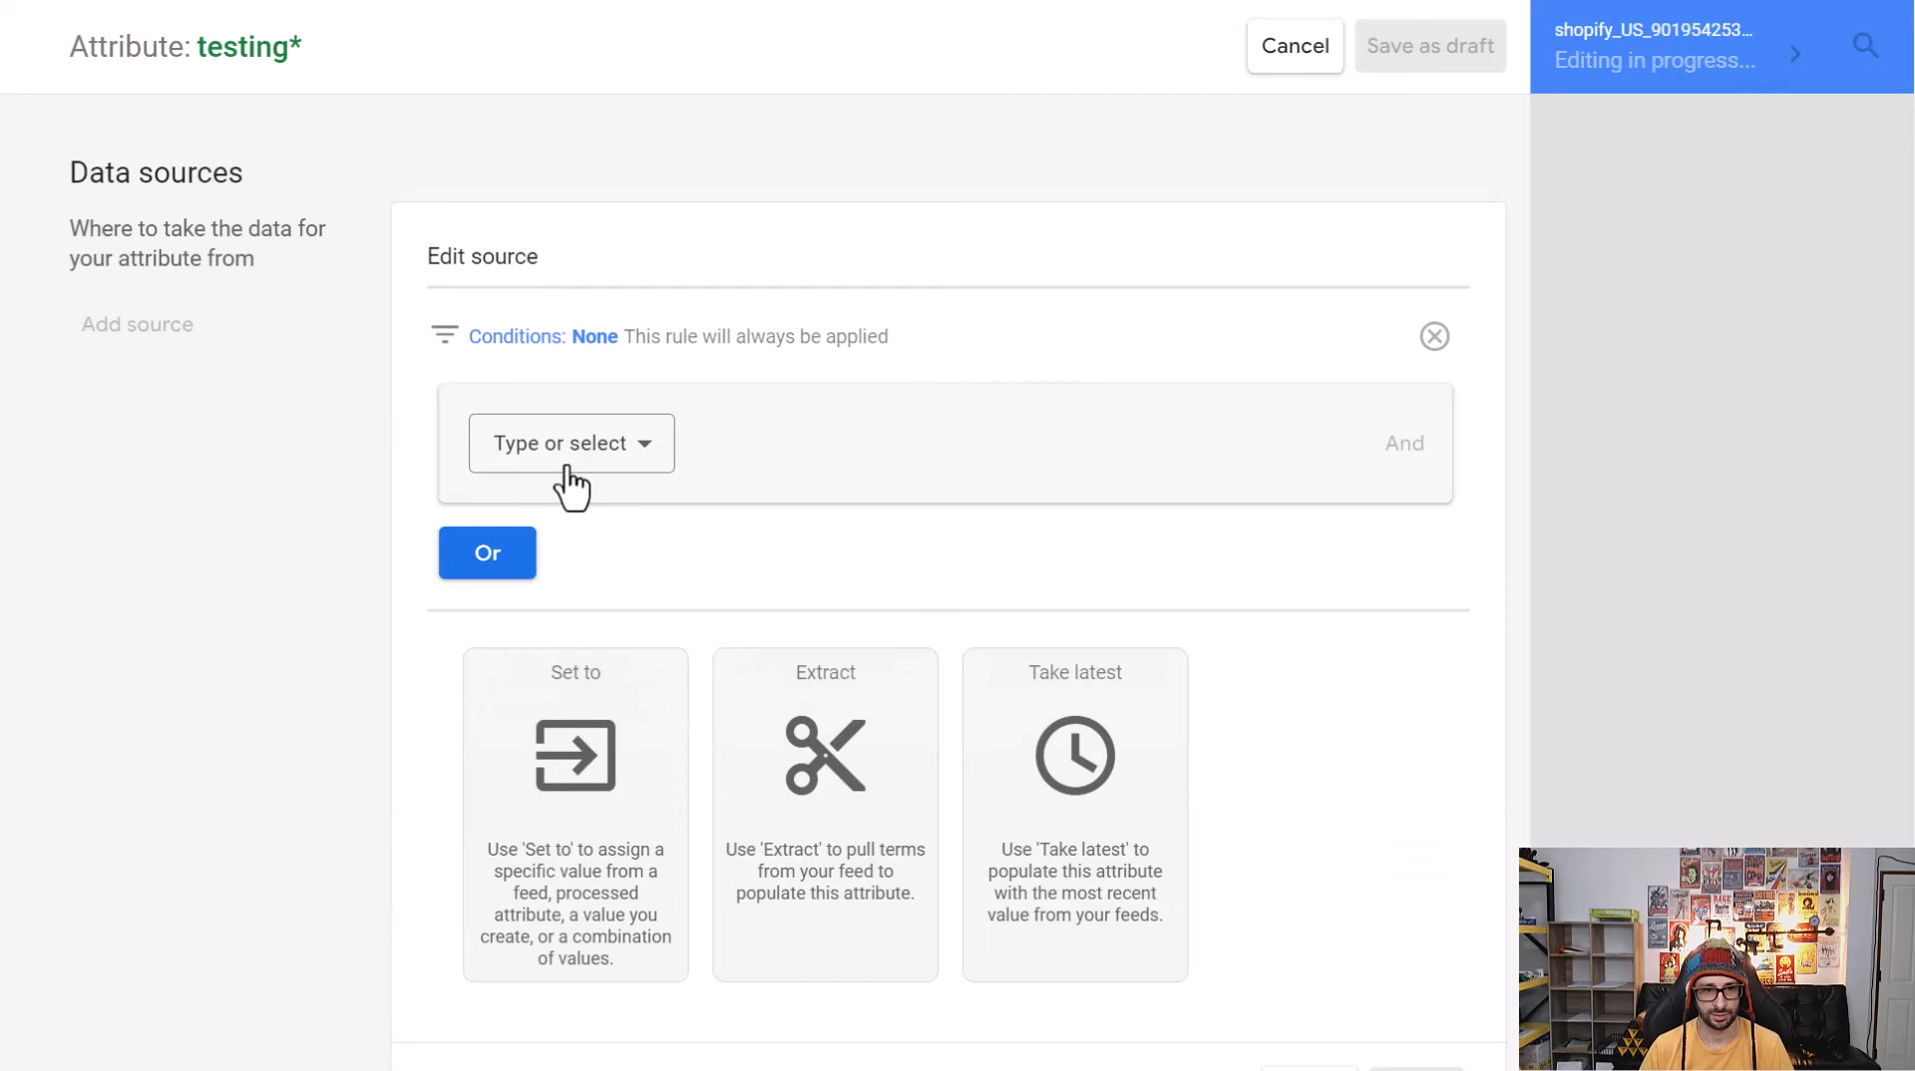
click(564, 461)
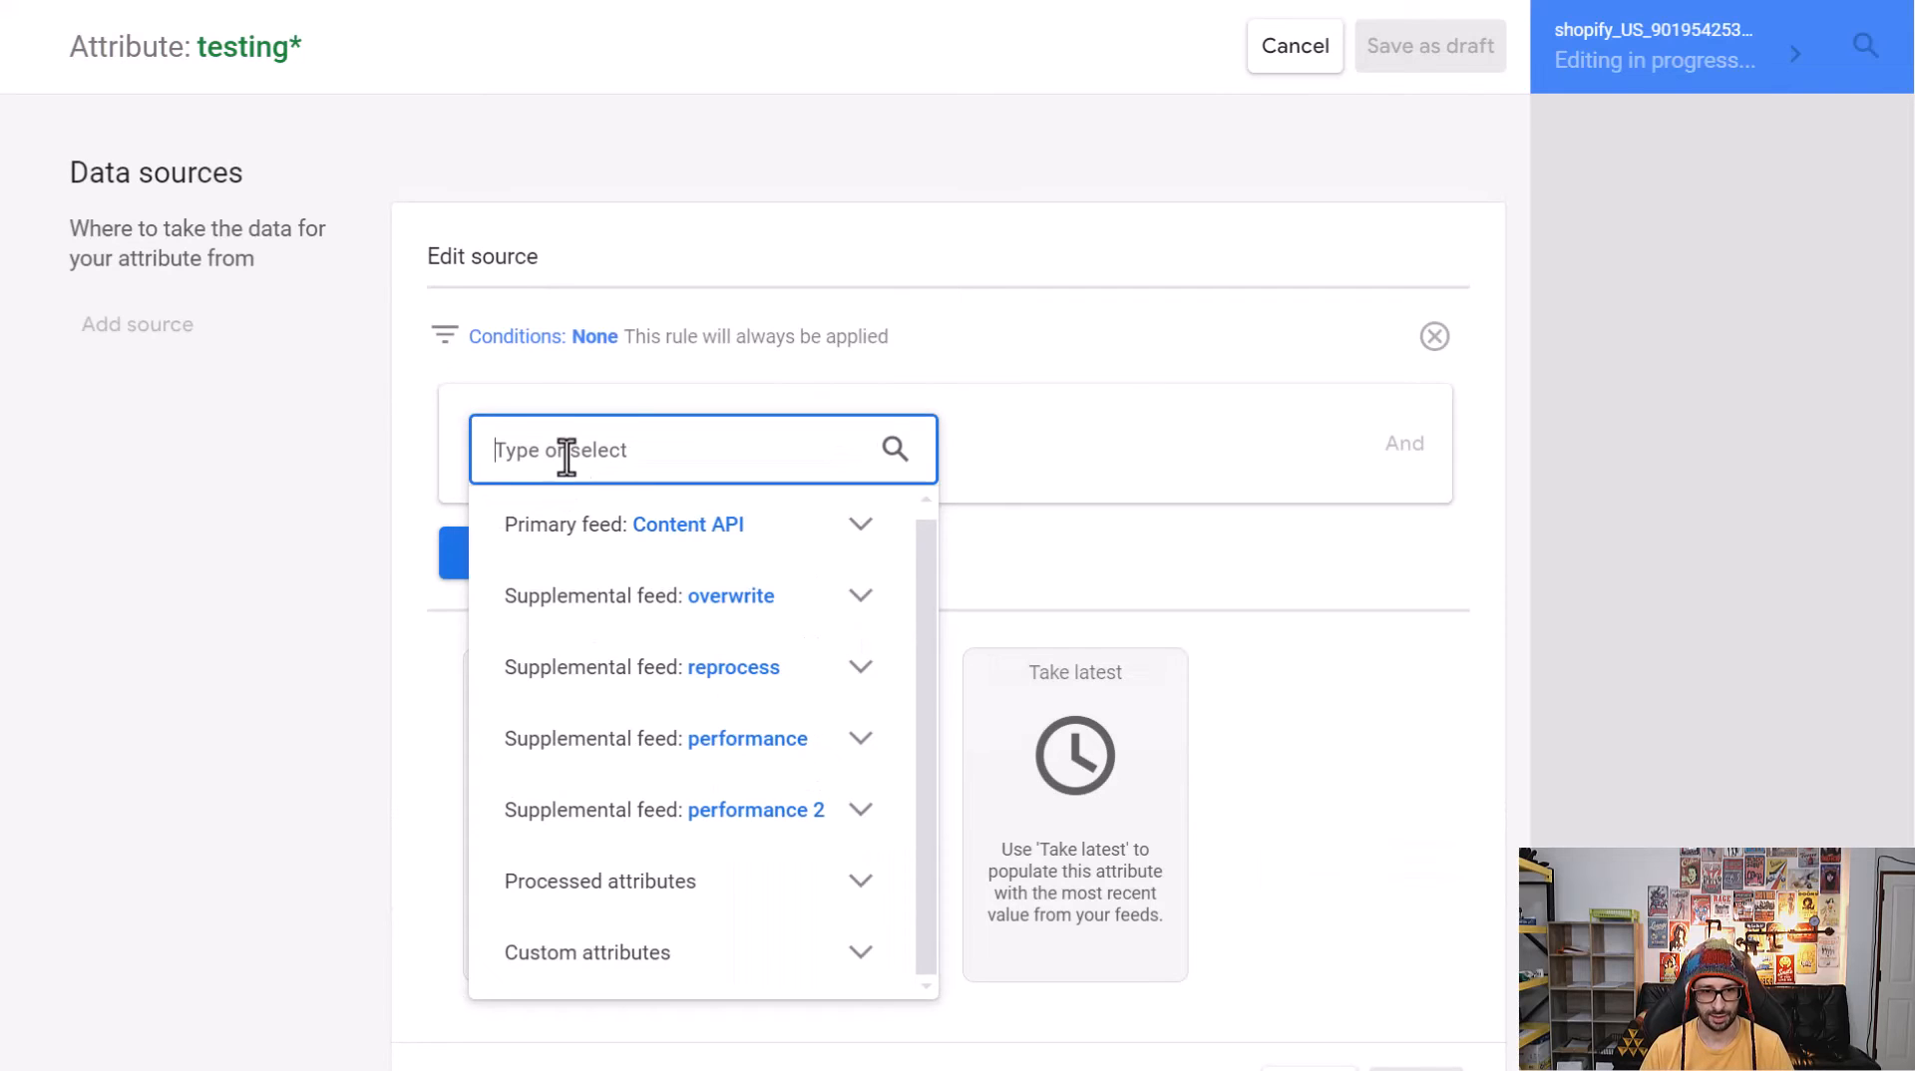
click(619, 736)
scroll(619, 734, down, 3)
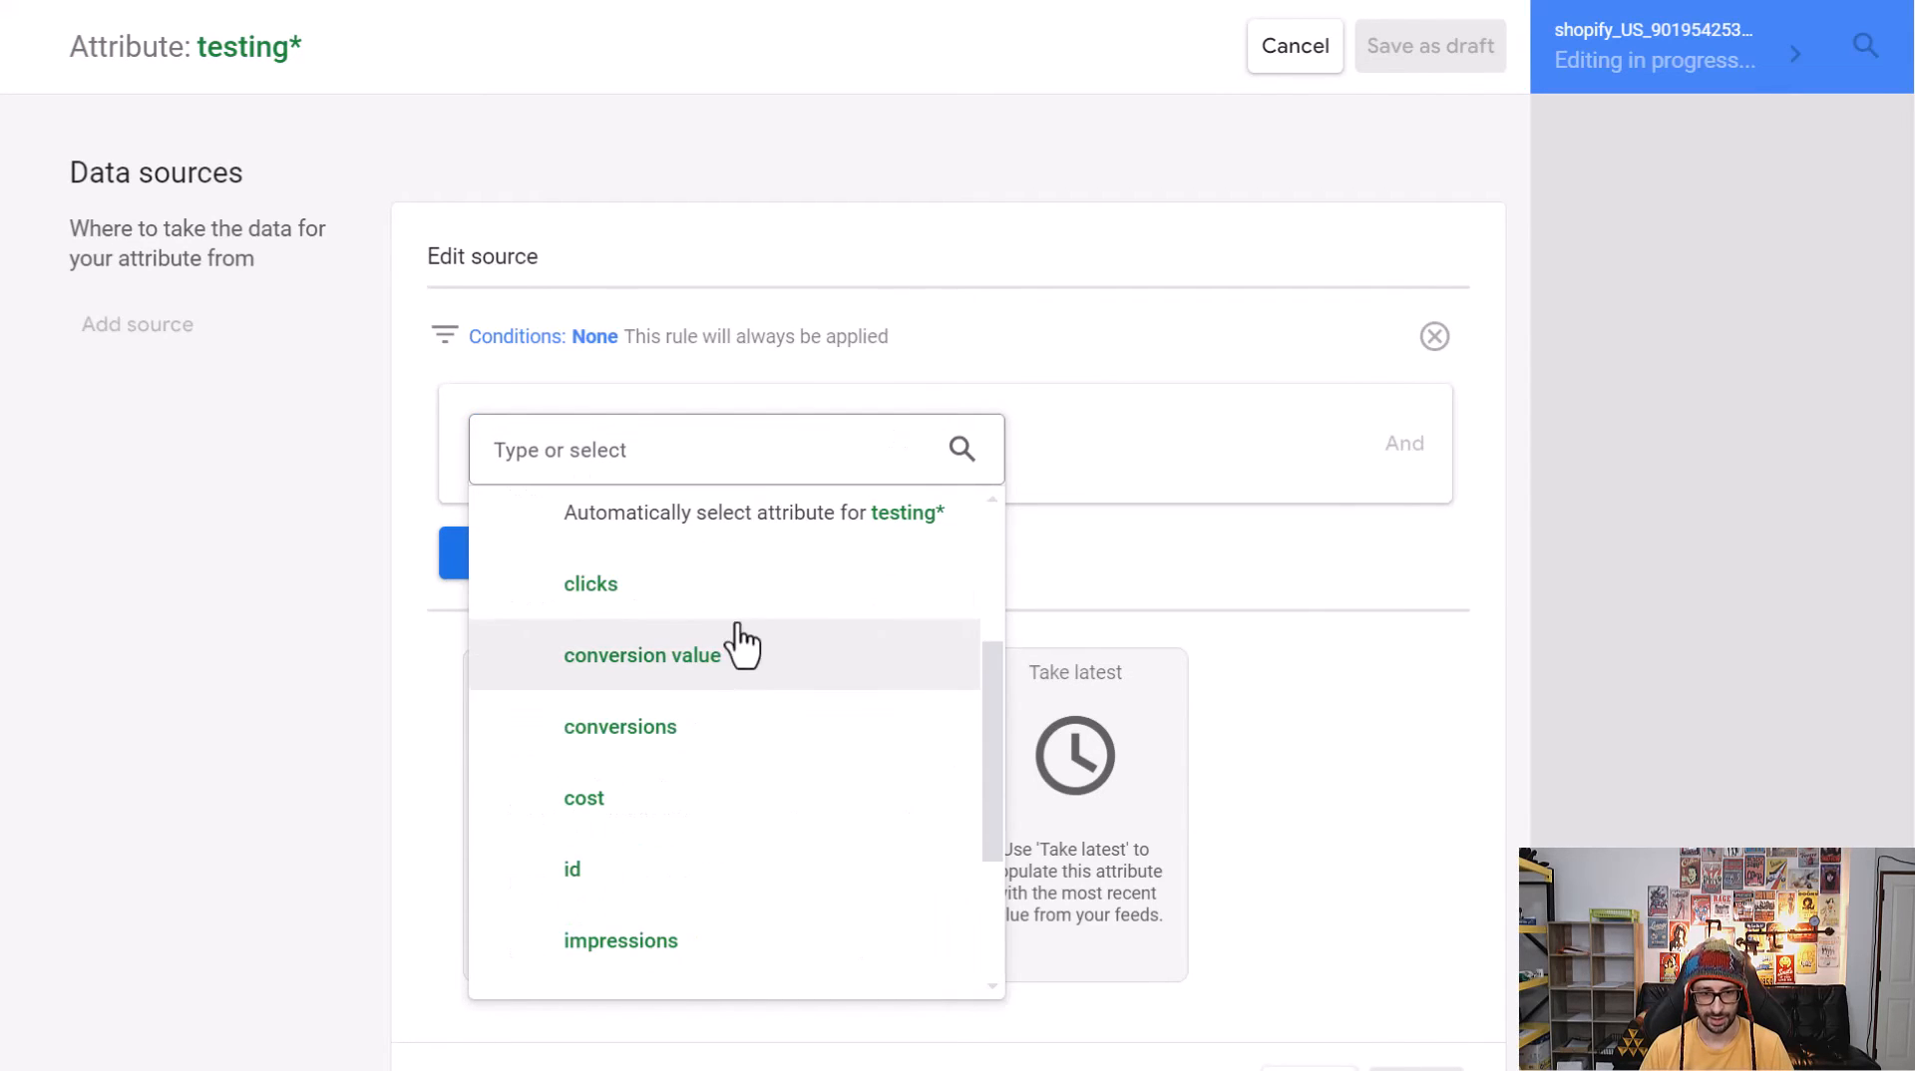
scroll(699, 770, down, 2)
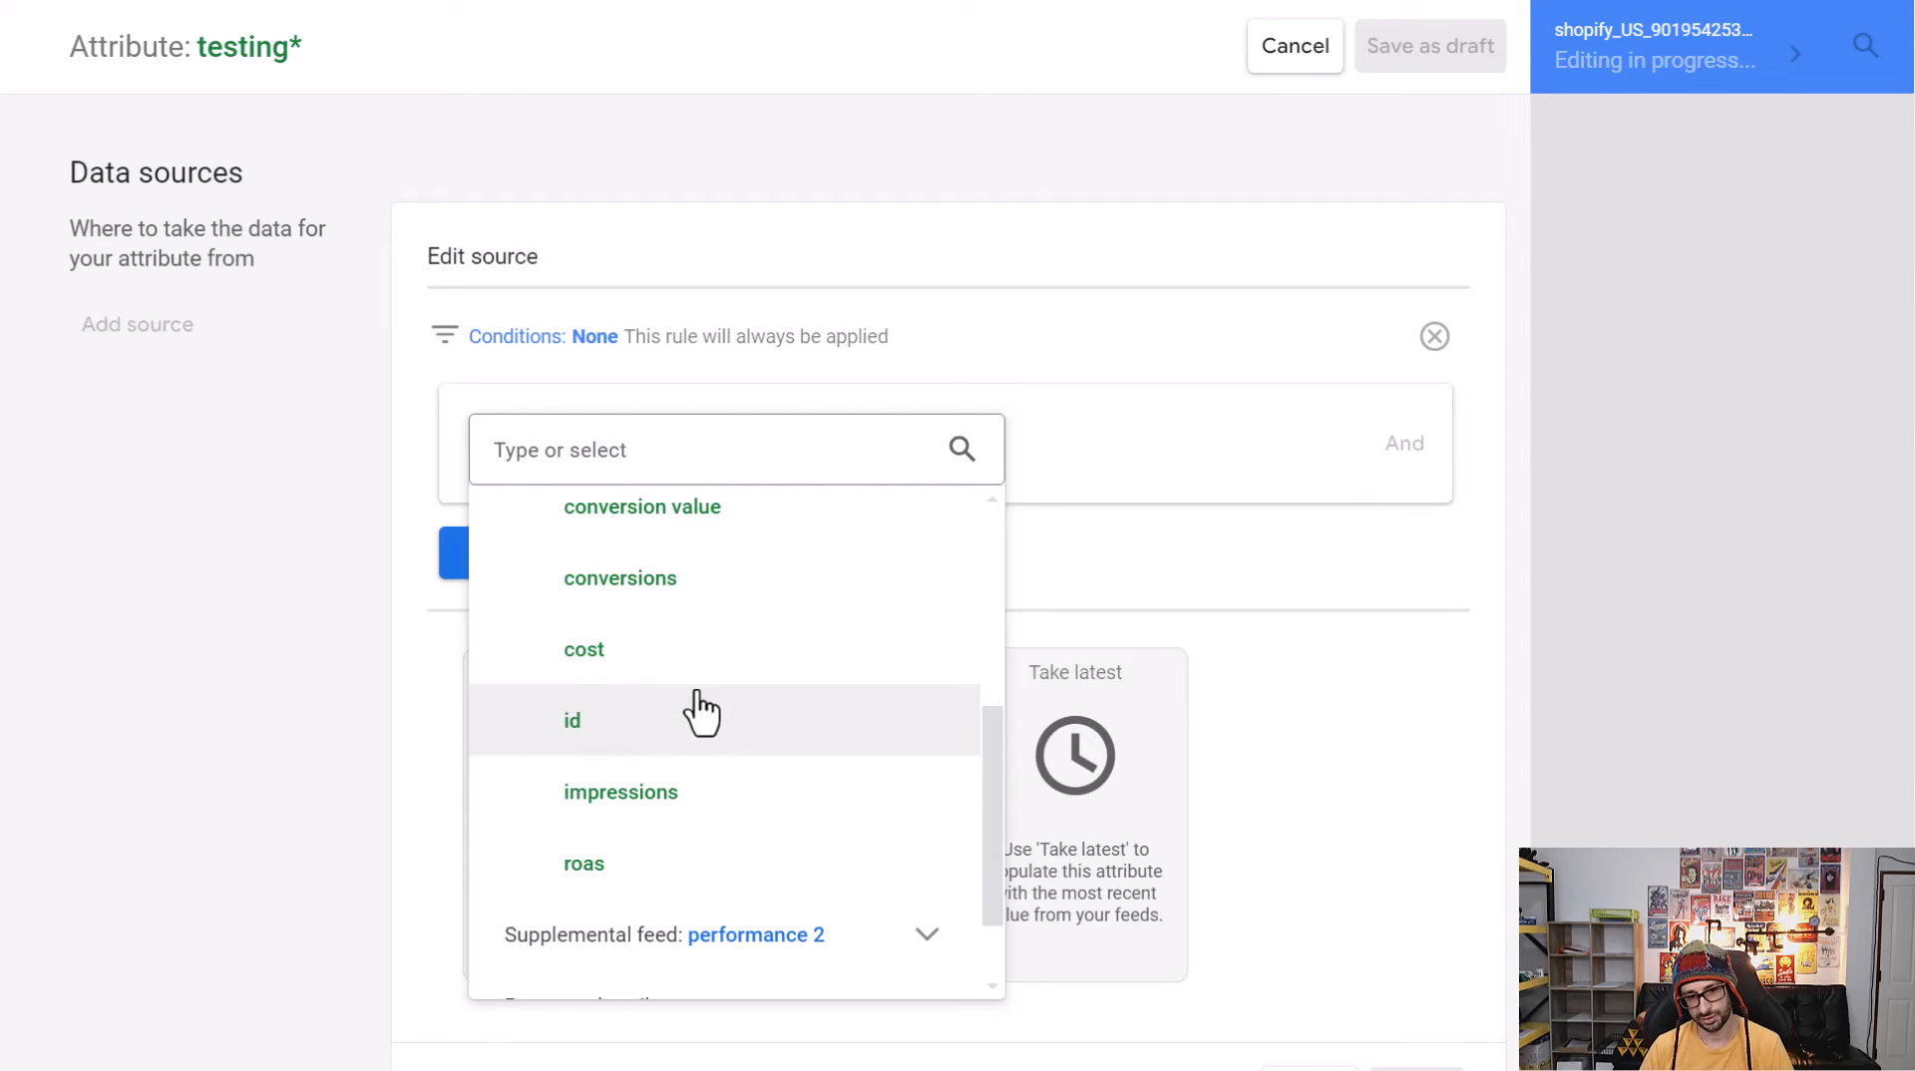
click(660, 798)
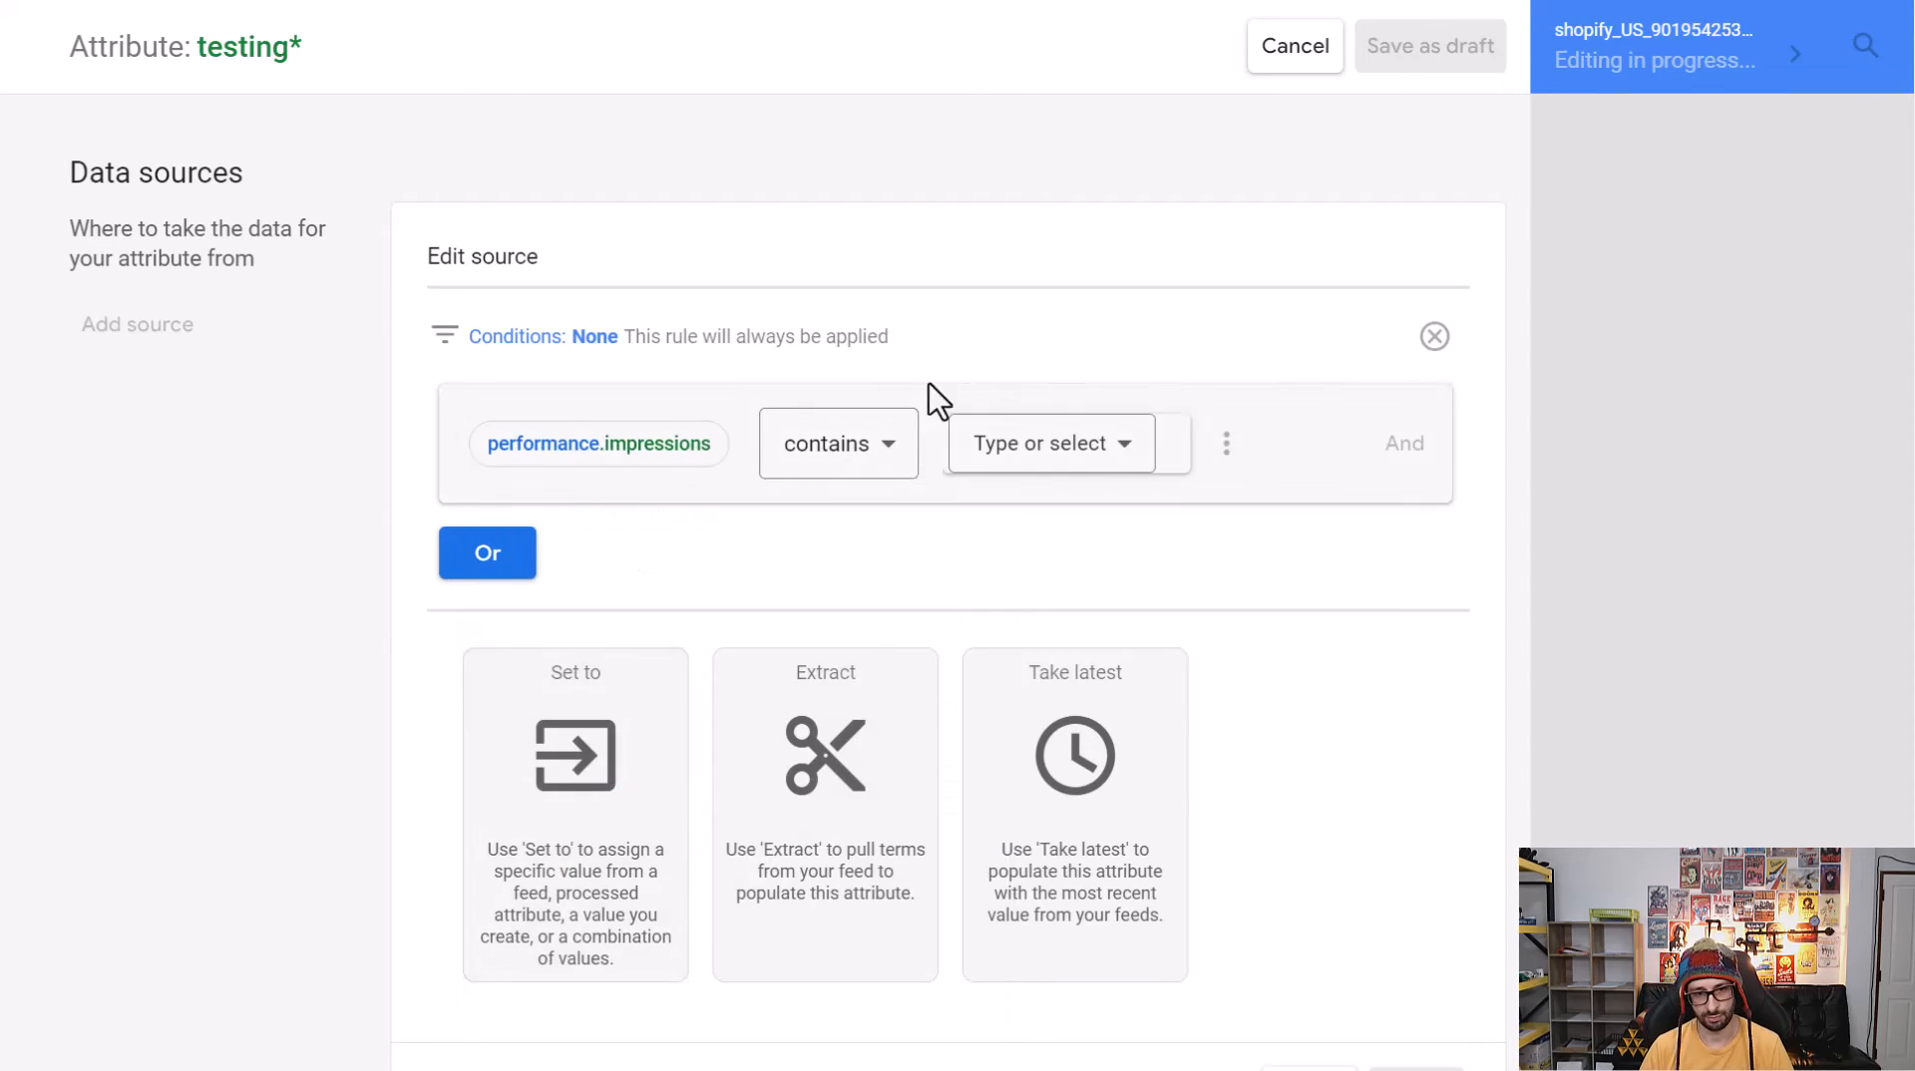
Set the comparison of the impressions condition to "is less than".
click(902, 457)
scroll(808, 808, down, 1)
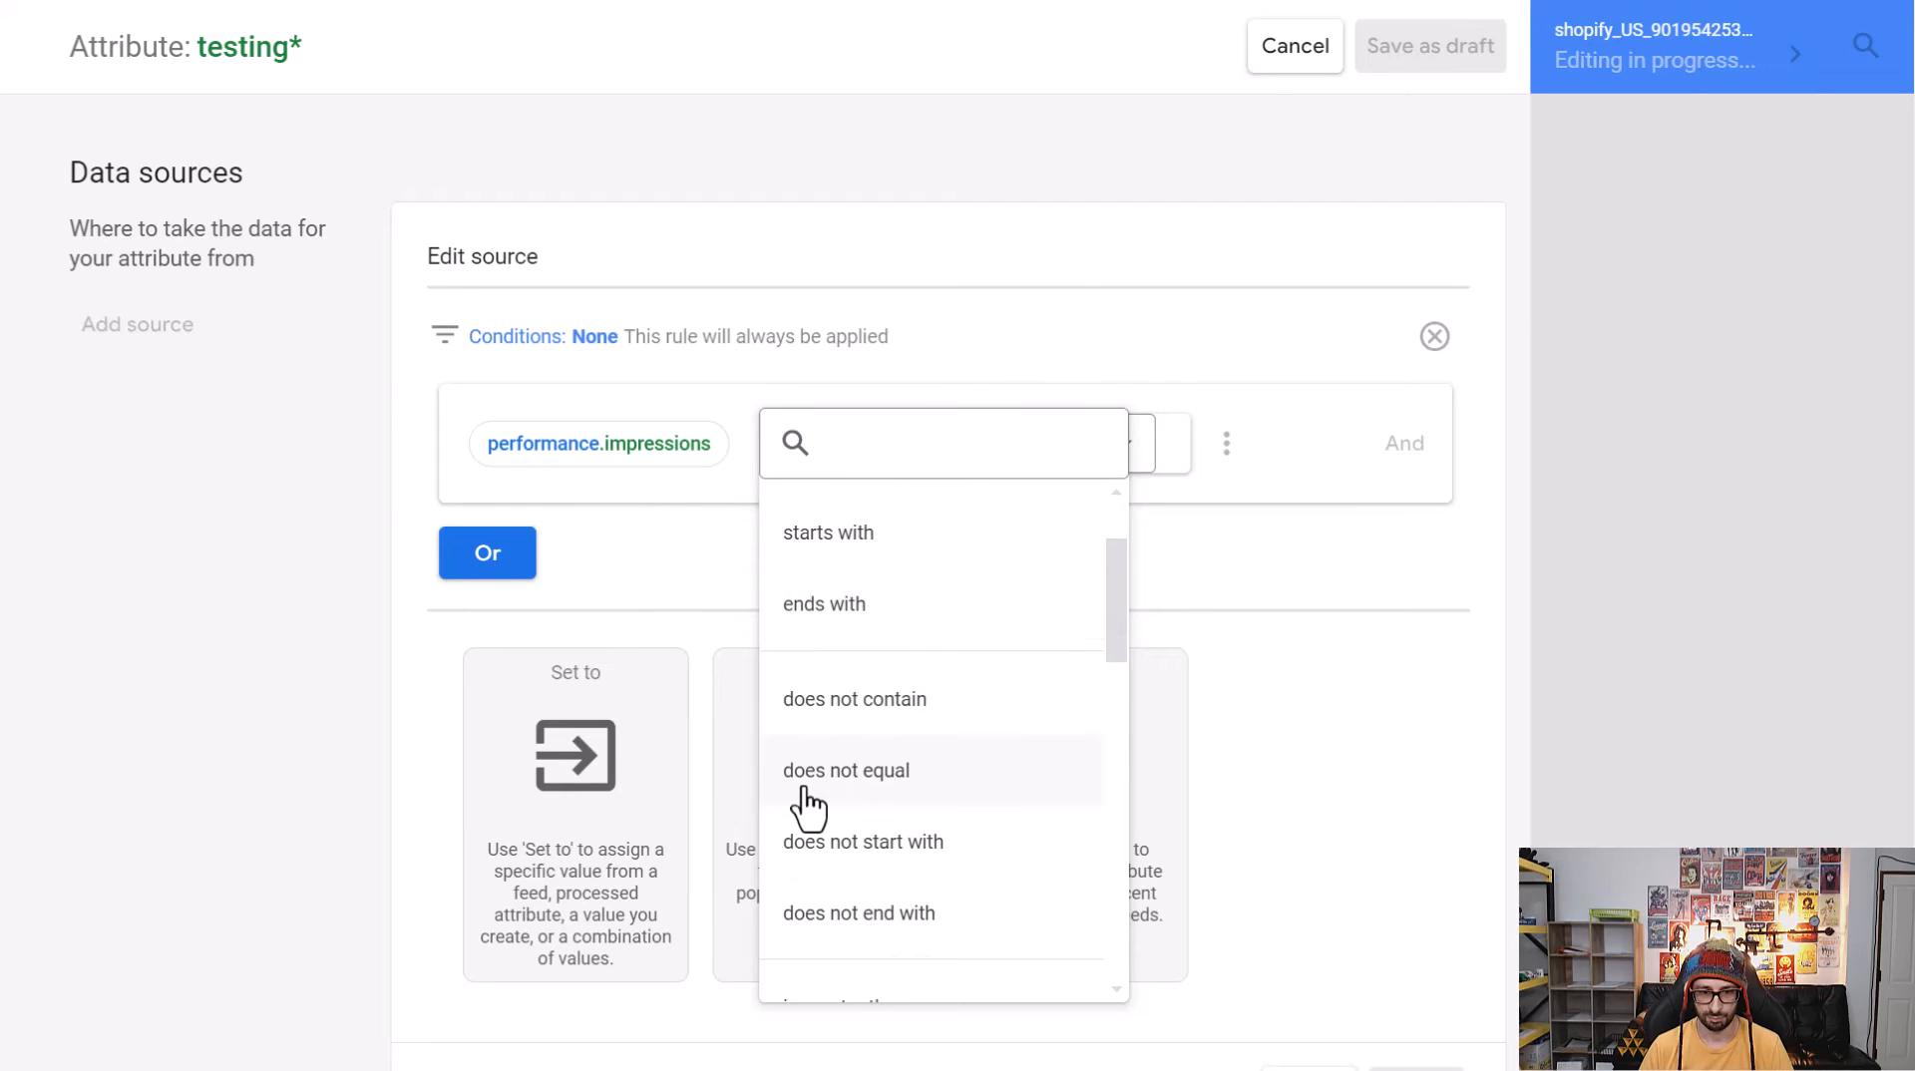
scroll(806, 803, down, 4)
click(863, 628)
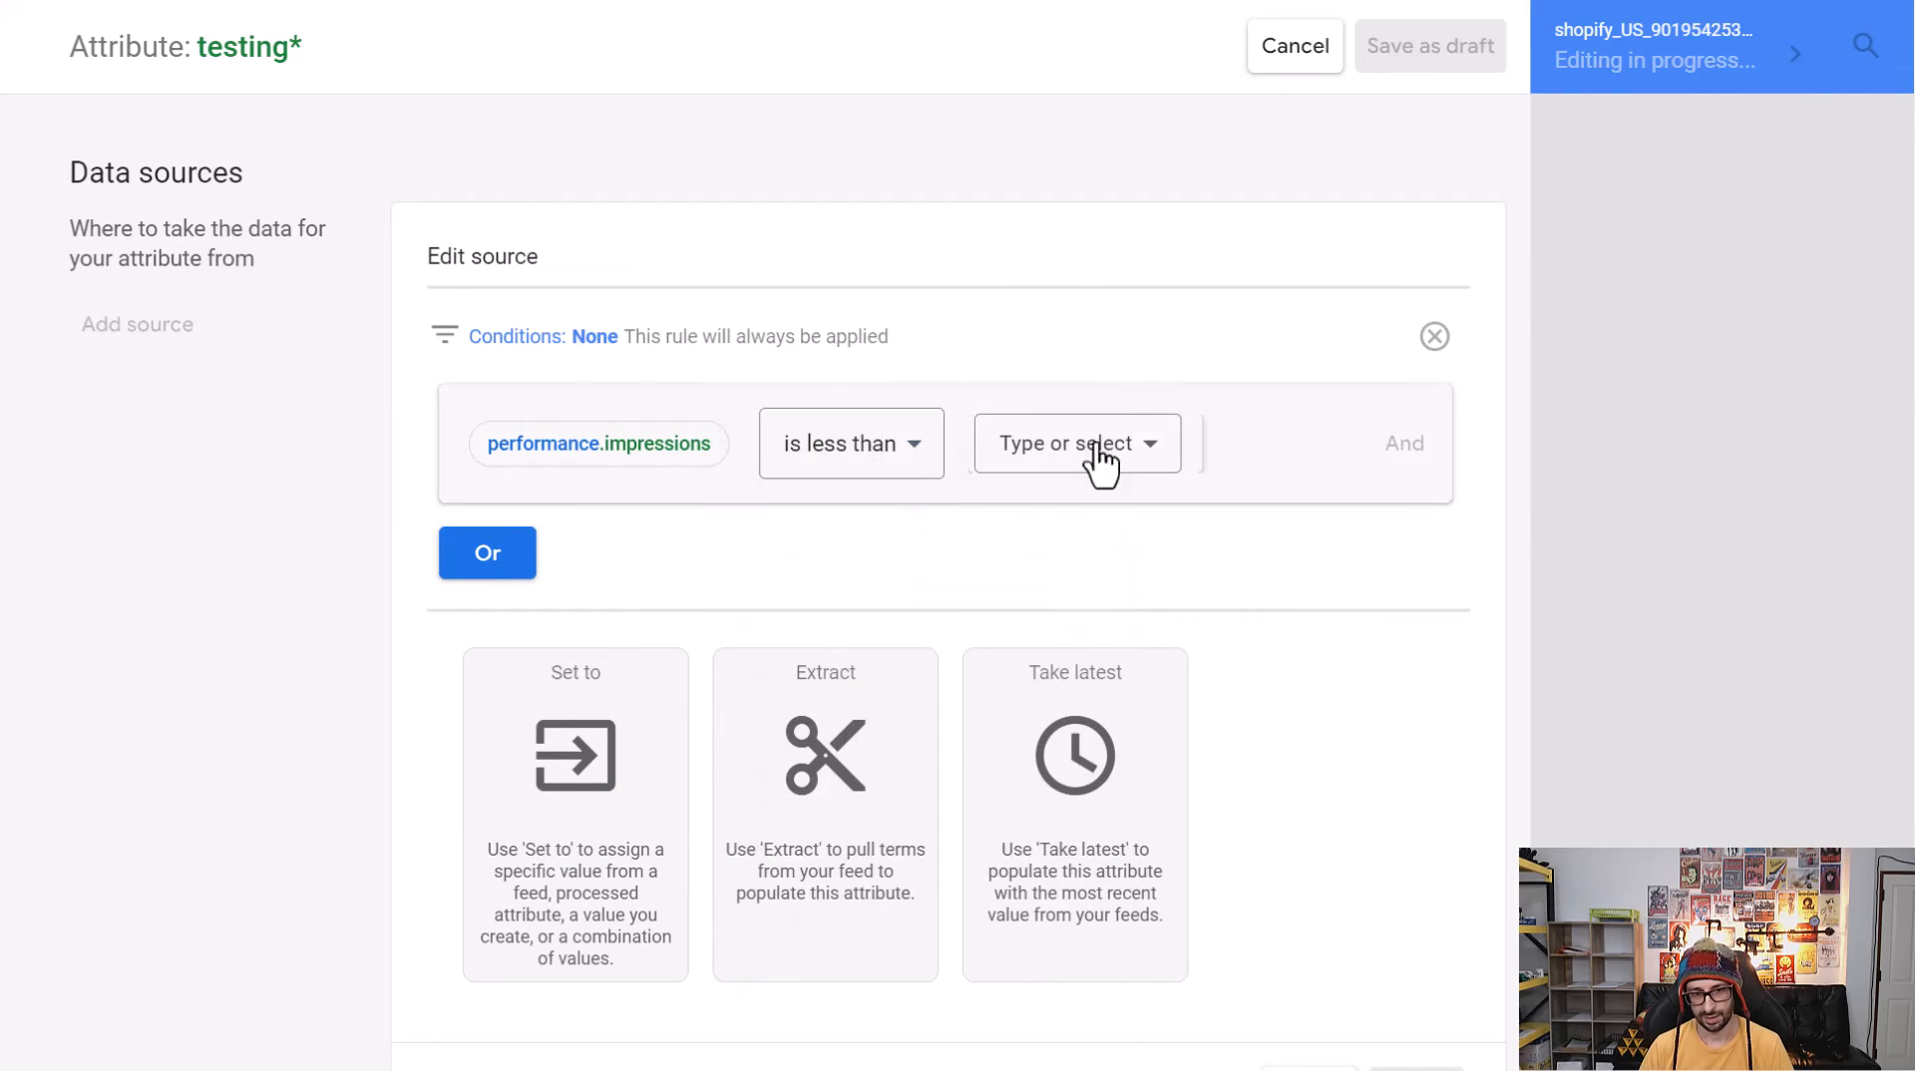
Set the comparison value of the impressions condition to 1000.
click(1092, 449)
text(1000)
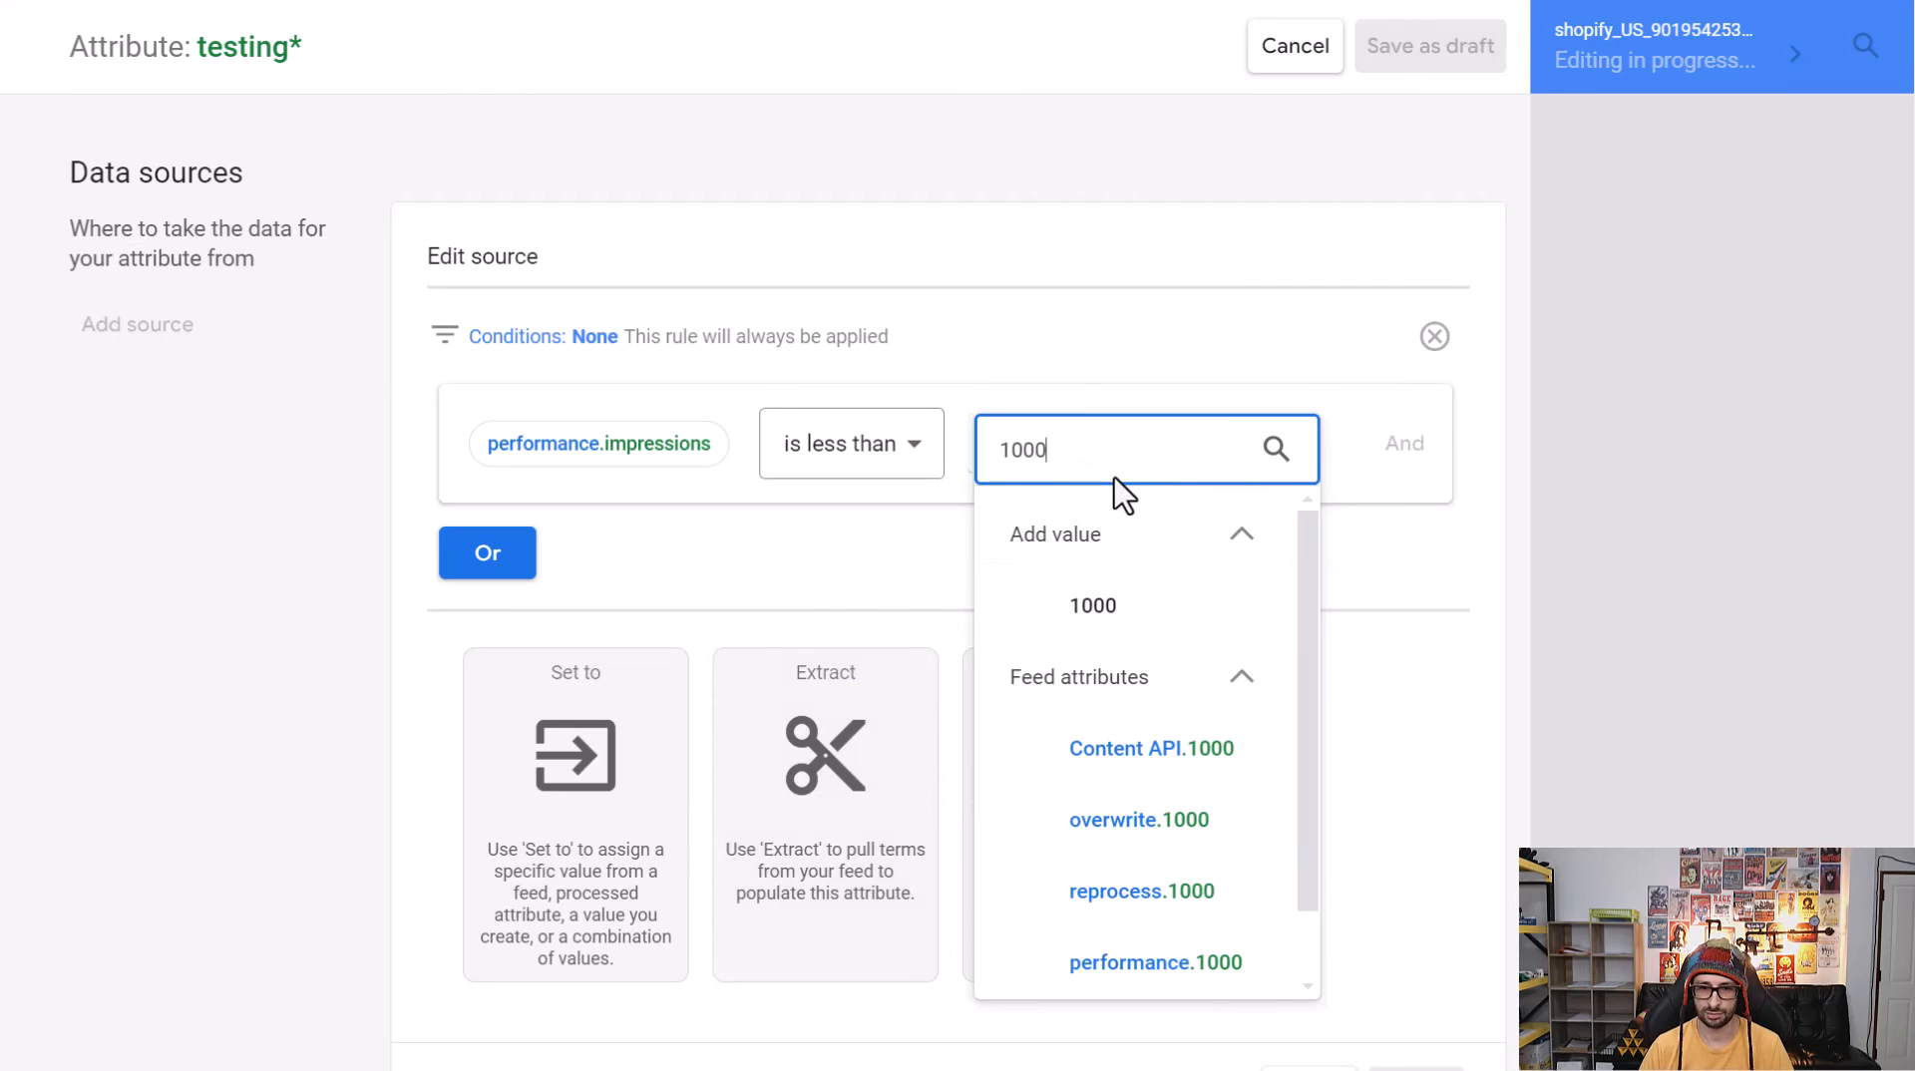
click(927, 549)
click(1023, 454)
text(1000)
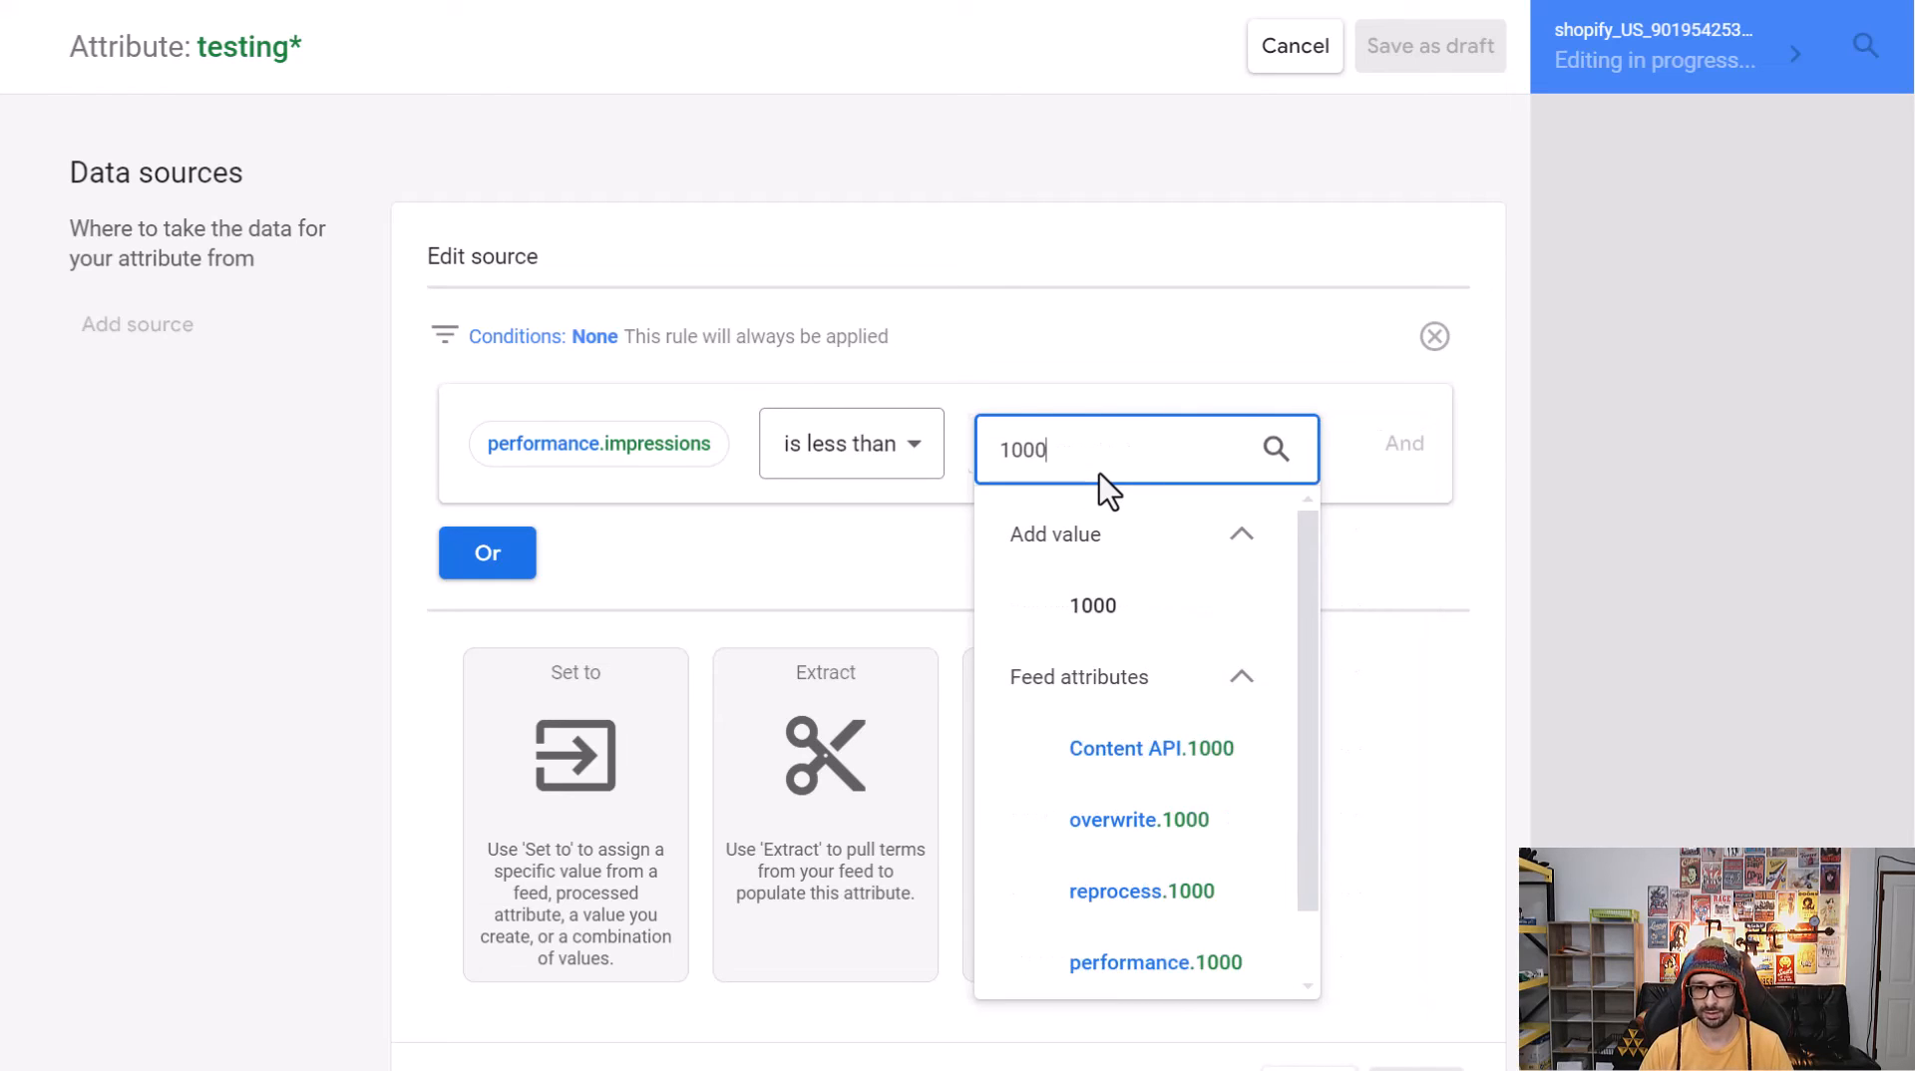
click(1140, 611)
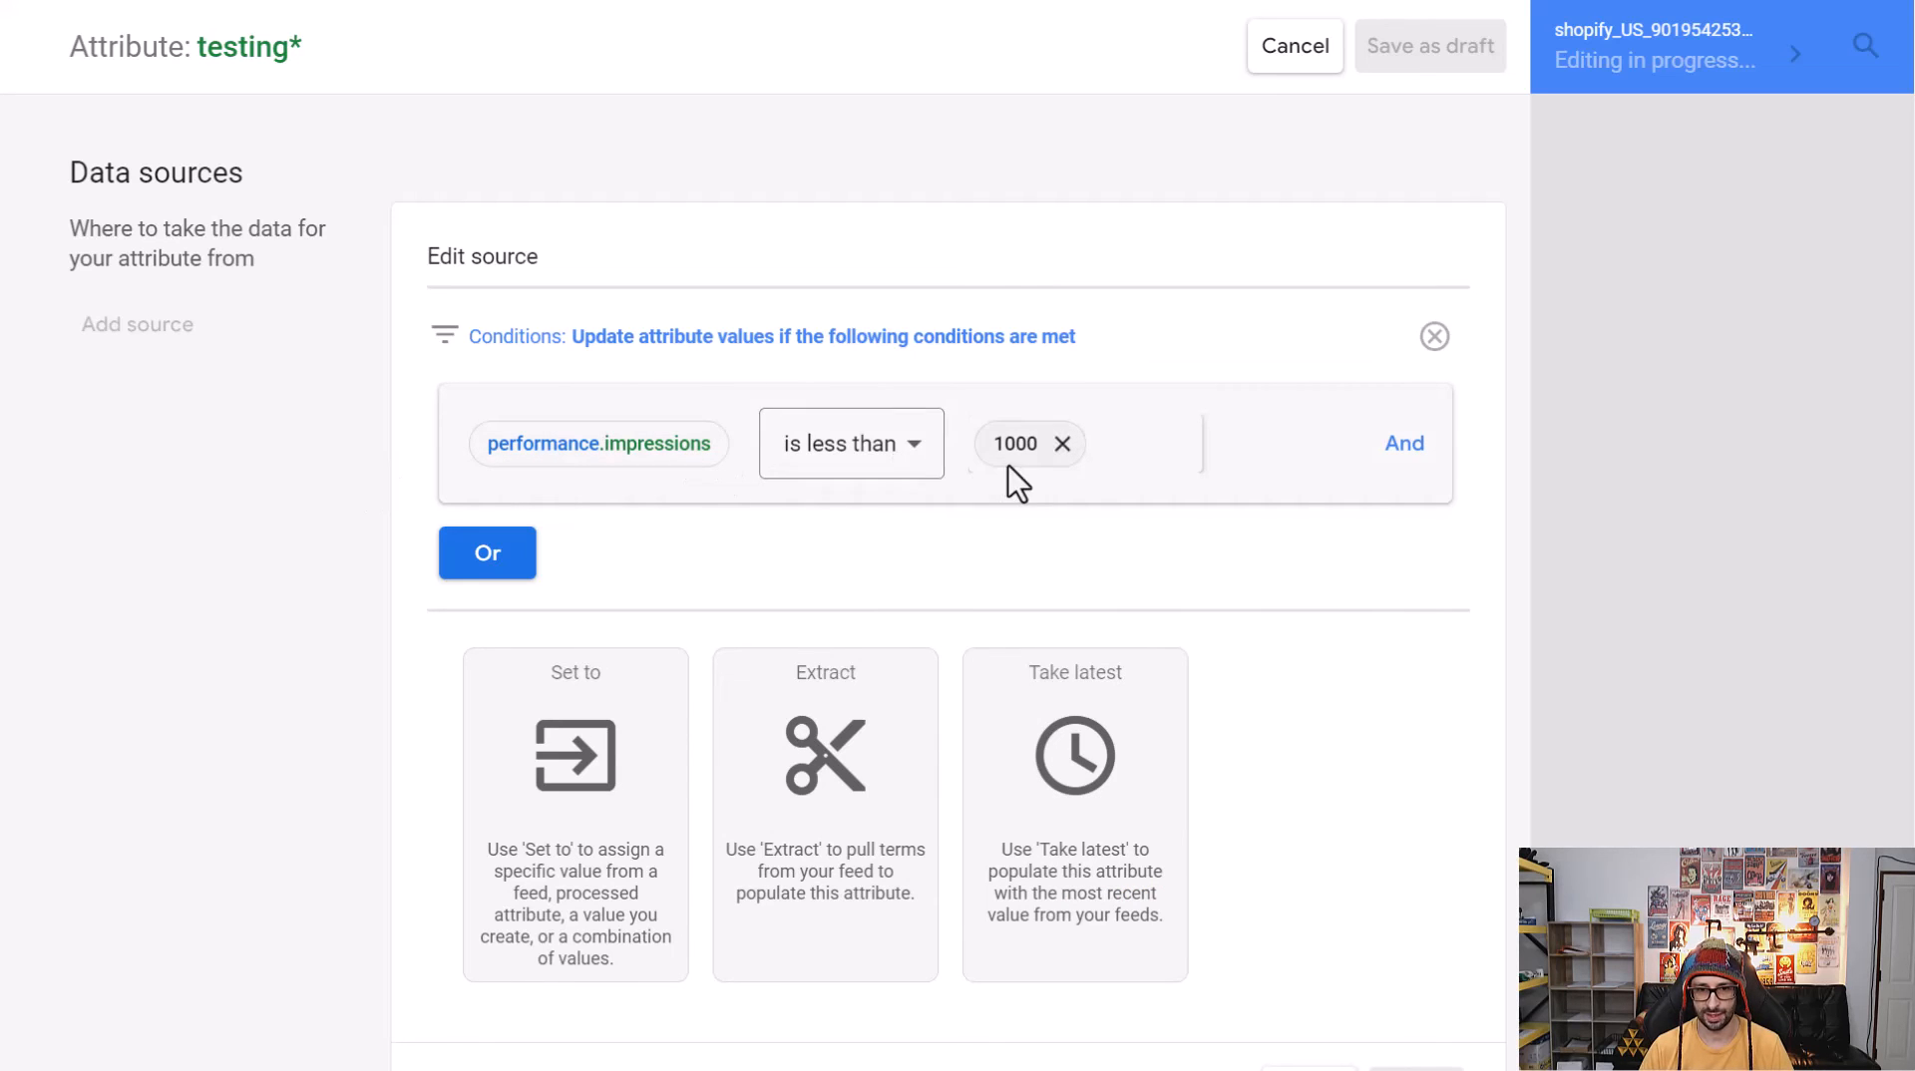
Have the rule set the attribute to the fixed value 'low performing' and confirm the data source.
click(584, 715)
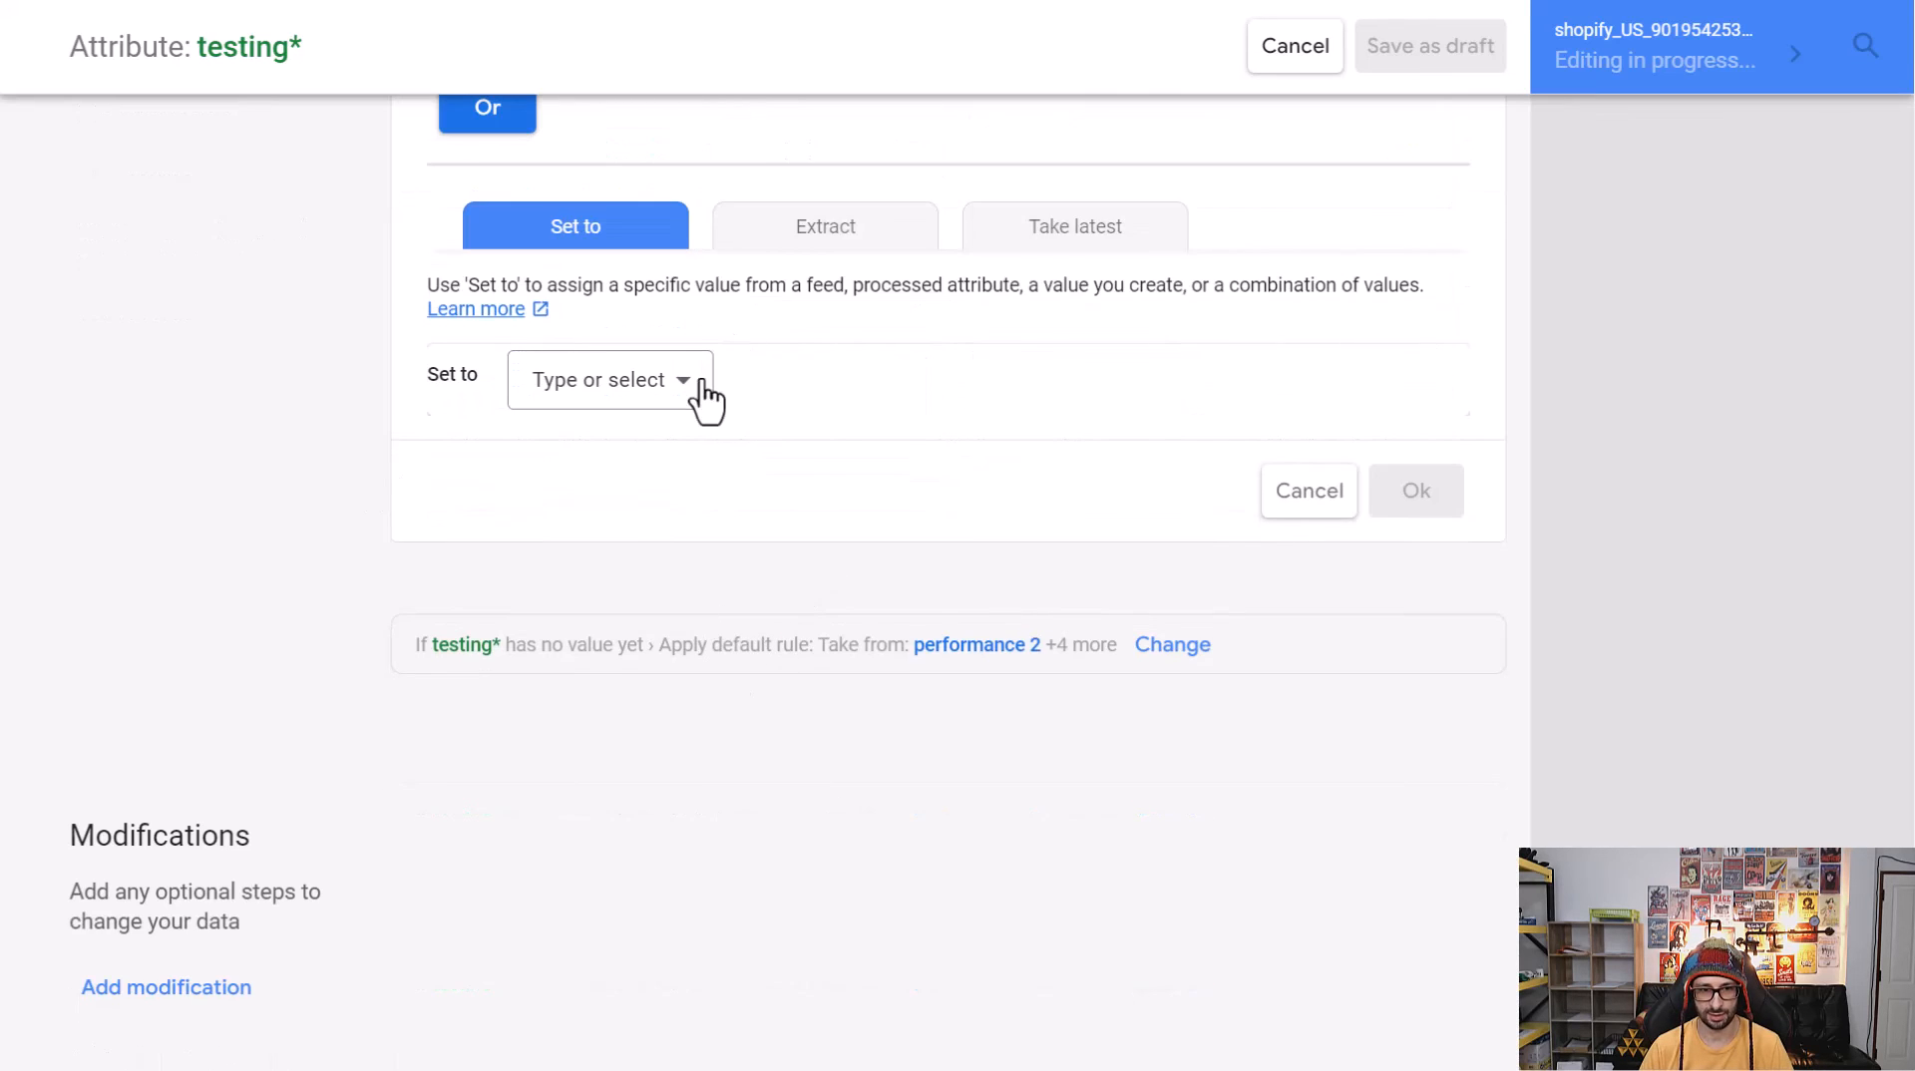
scroll(664, 668, up, 4)
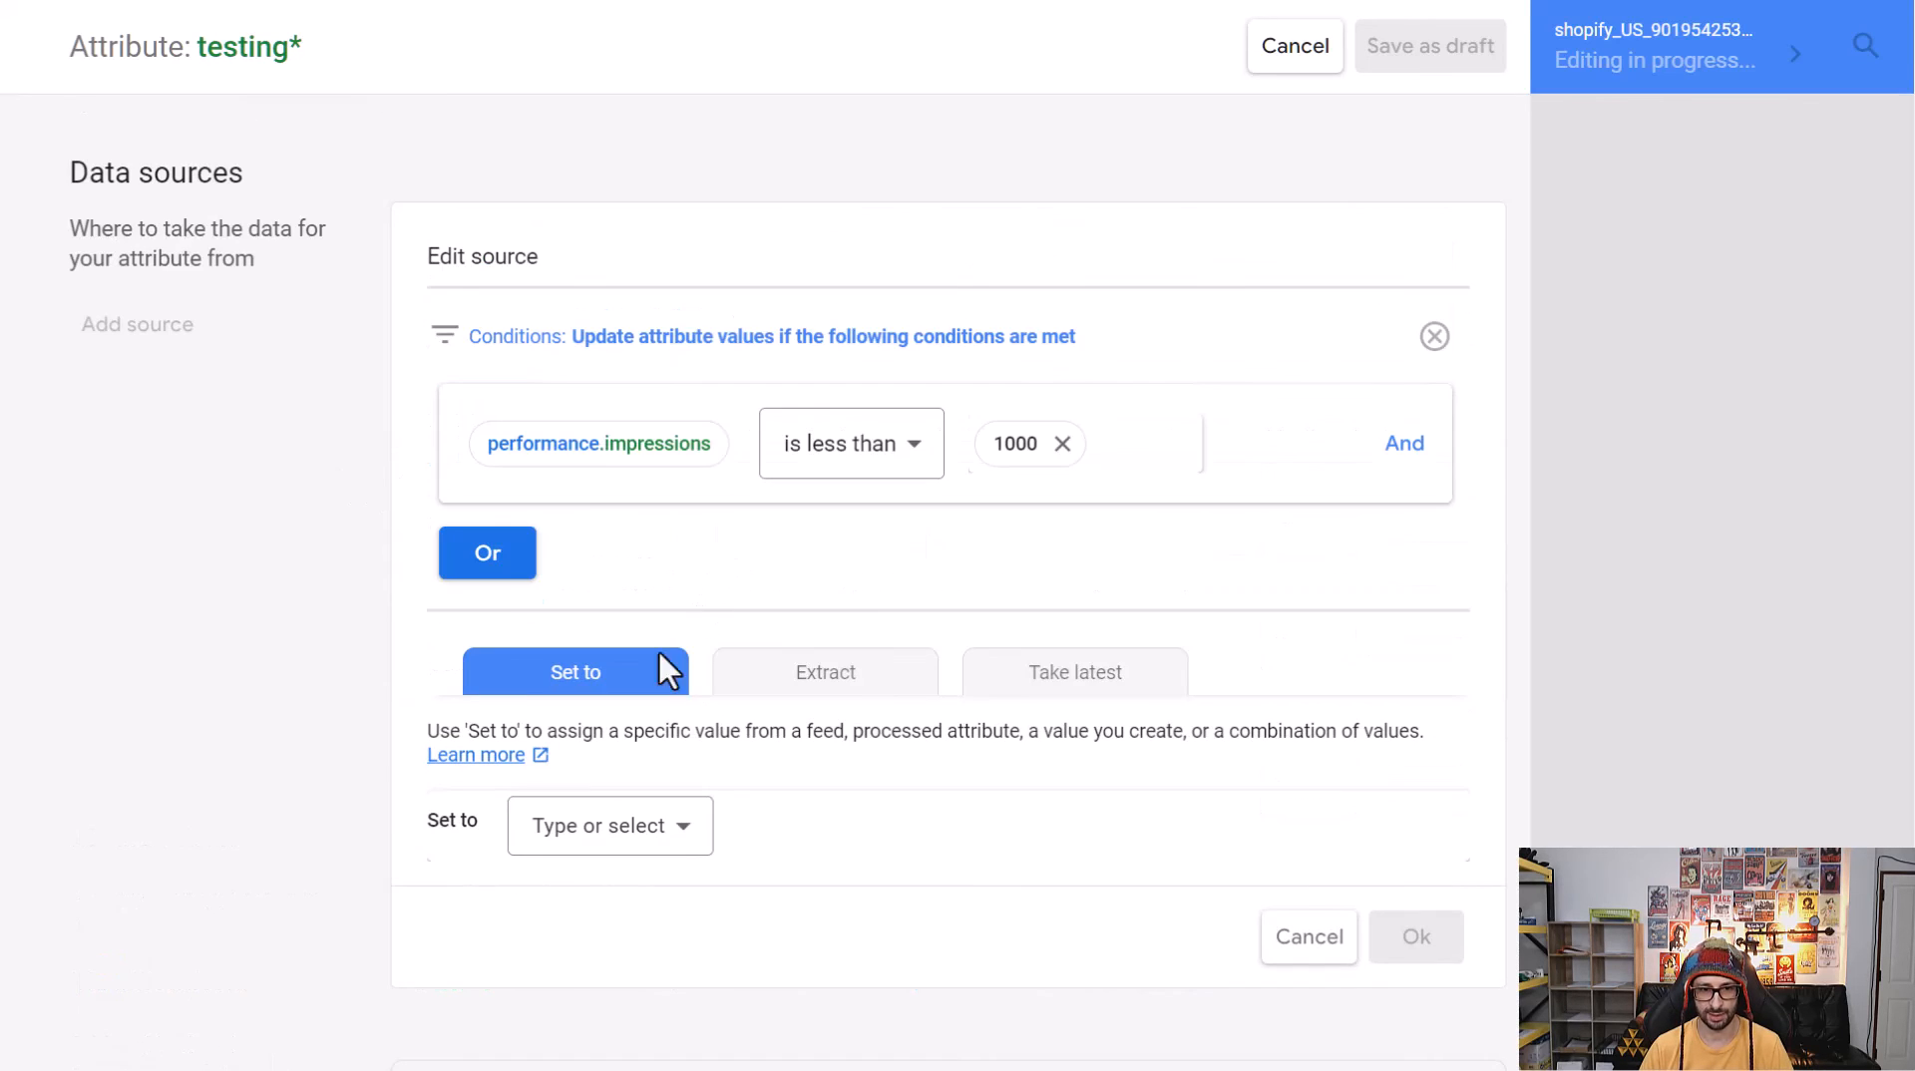
double_click(236, 47)
click(376, 821)
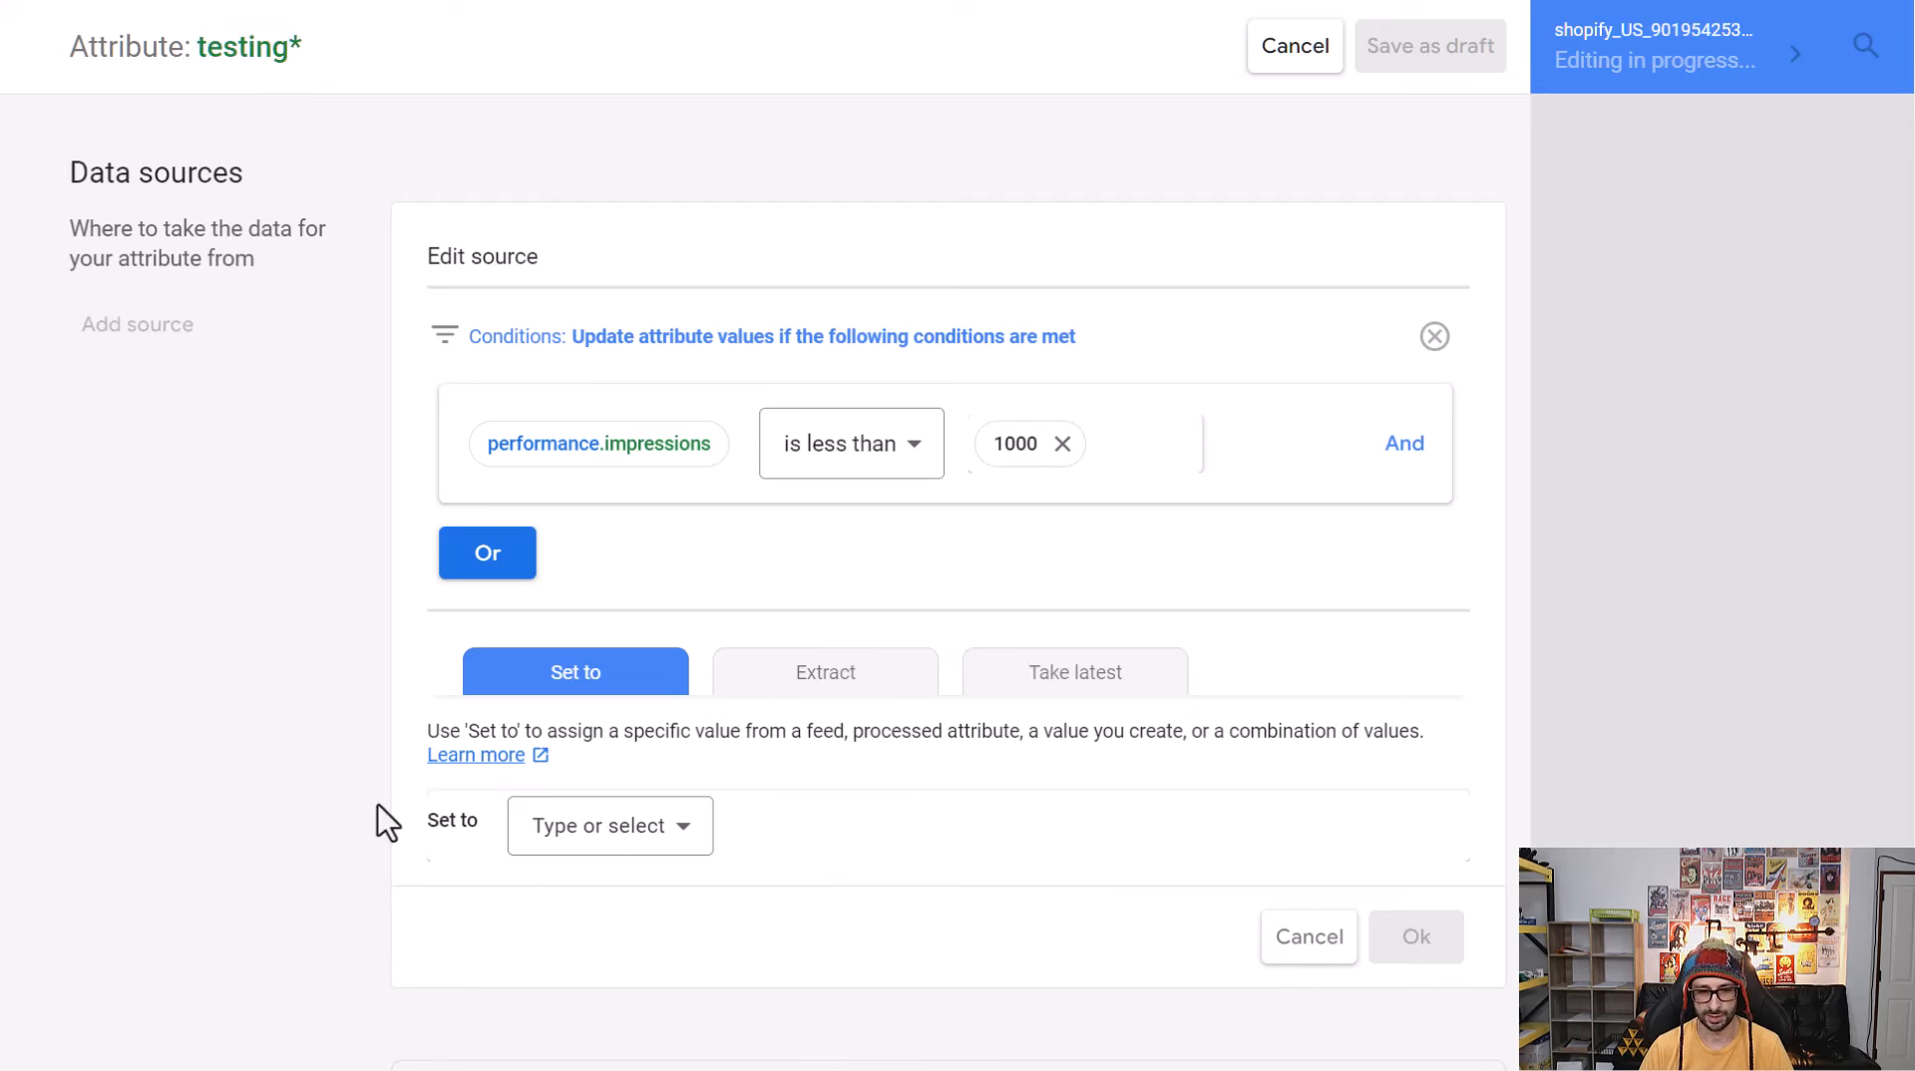
click(612, 856)
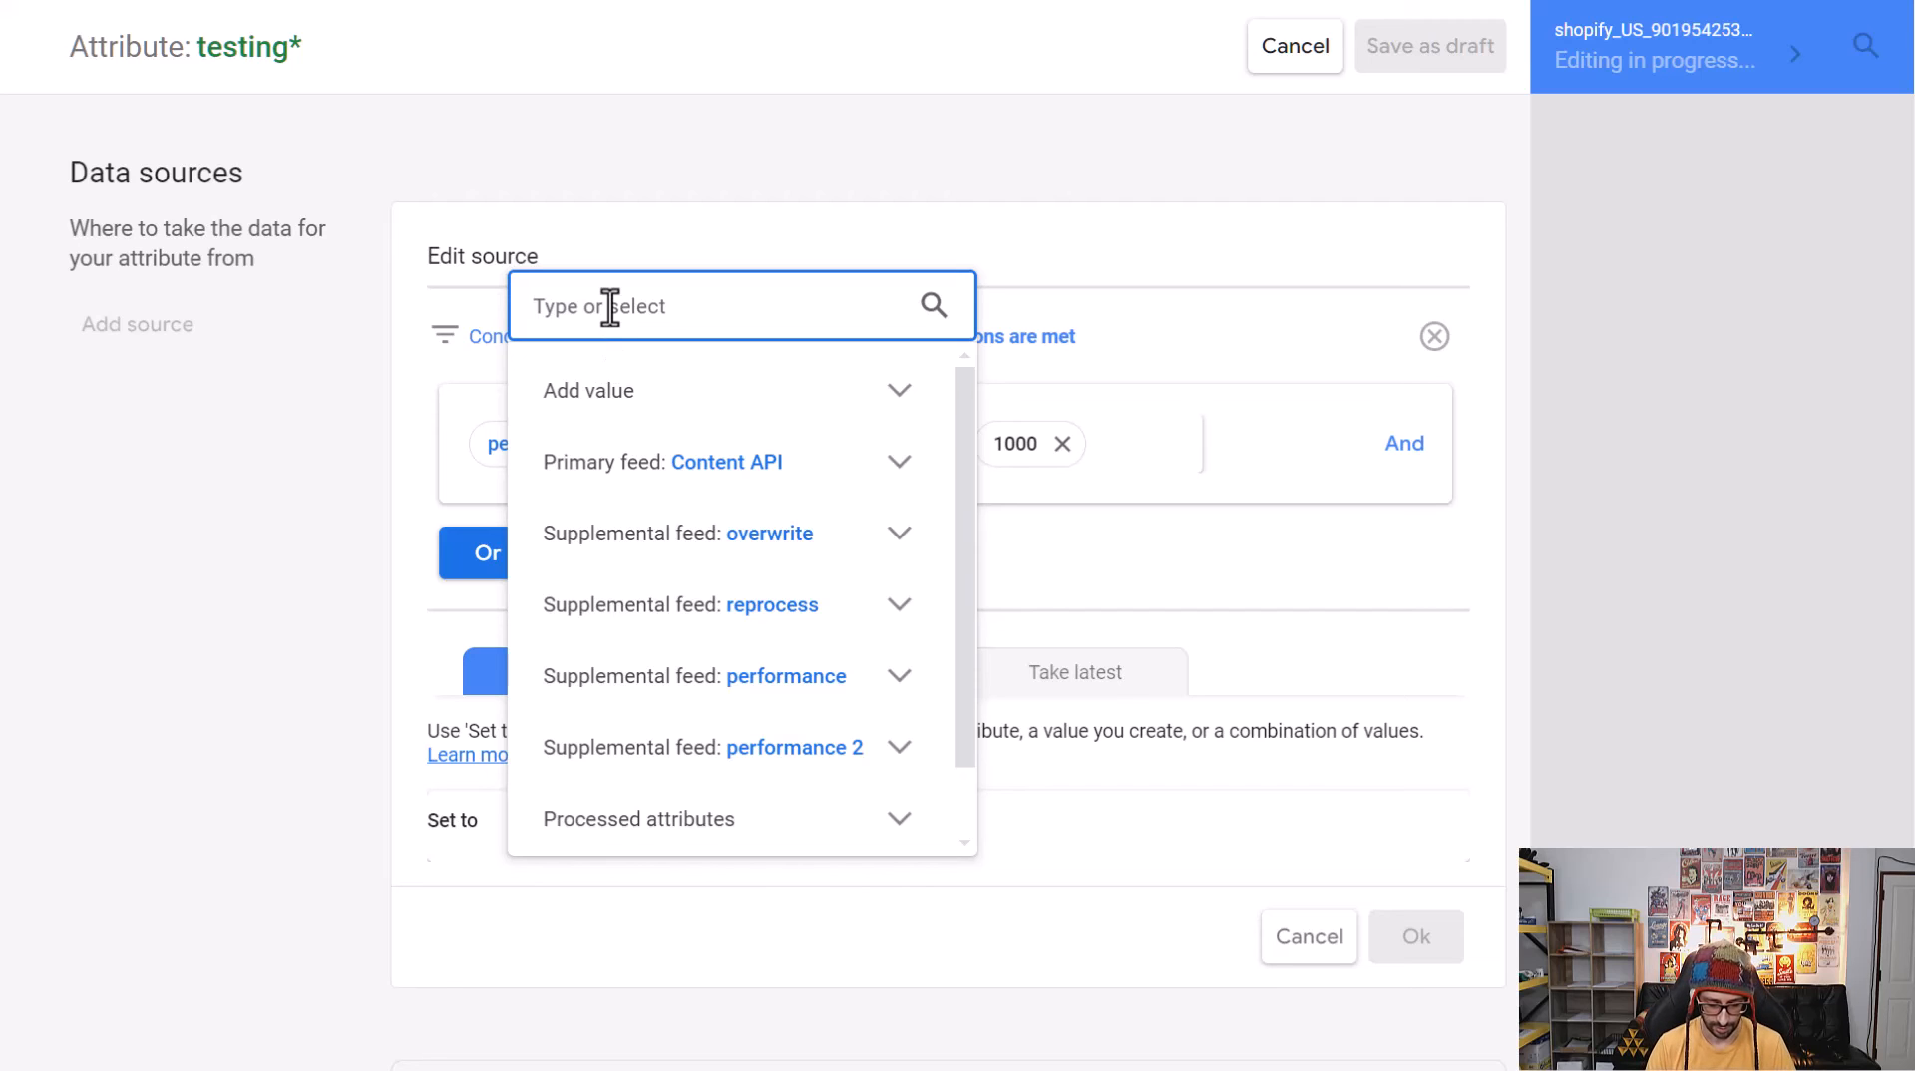
text(low per)
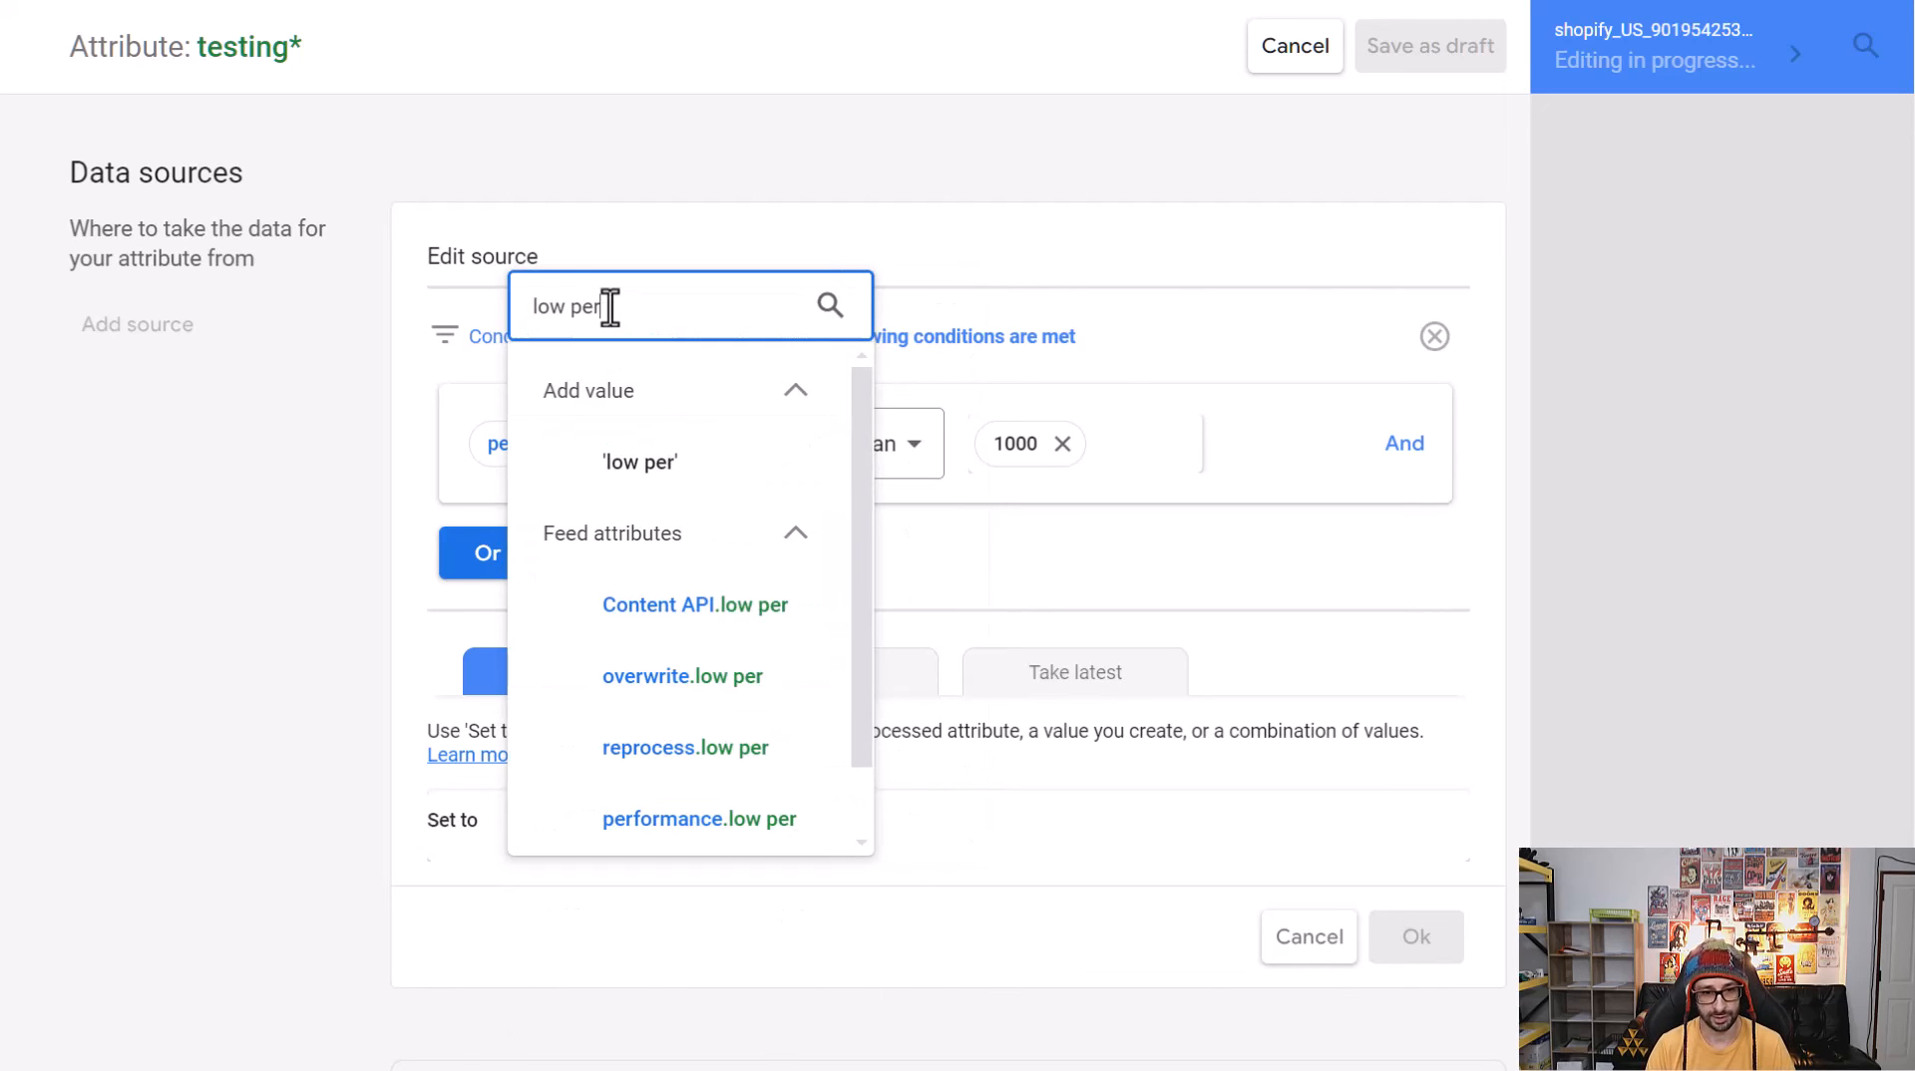
text(forming)
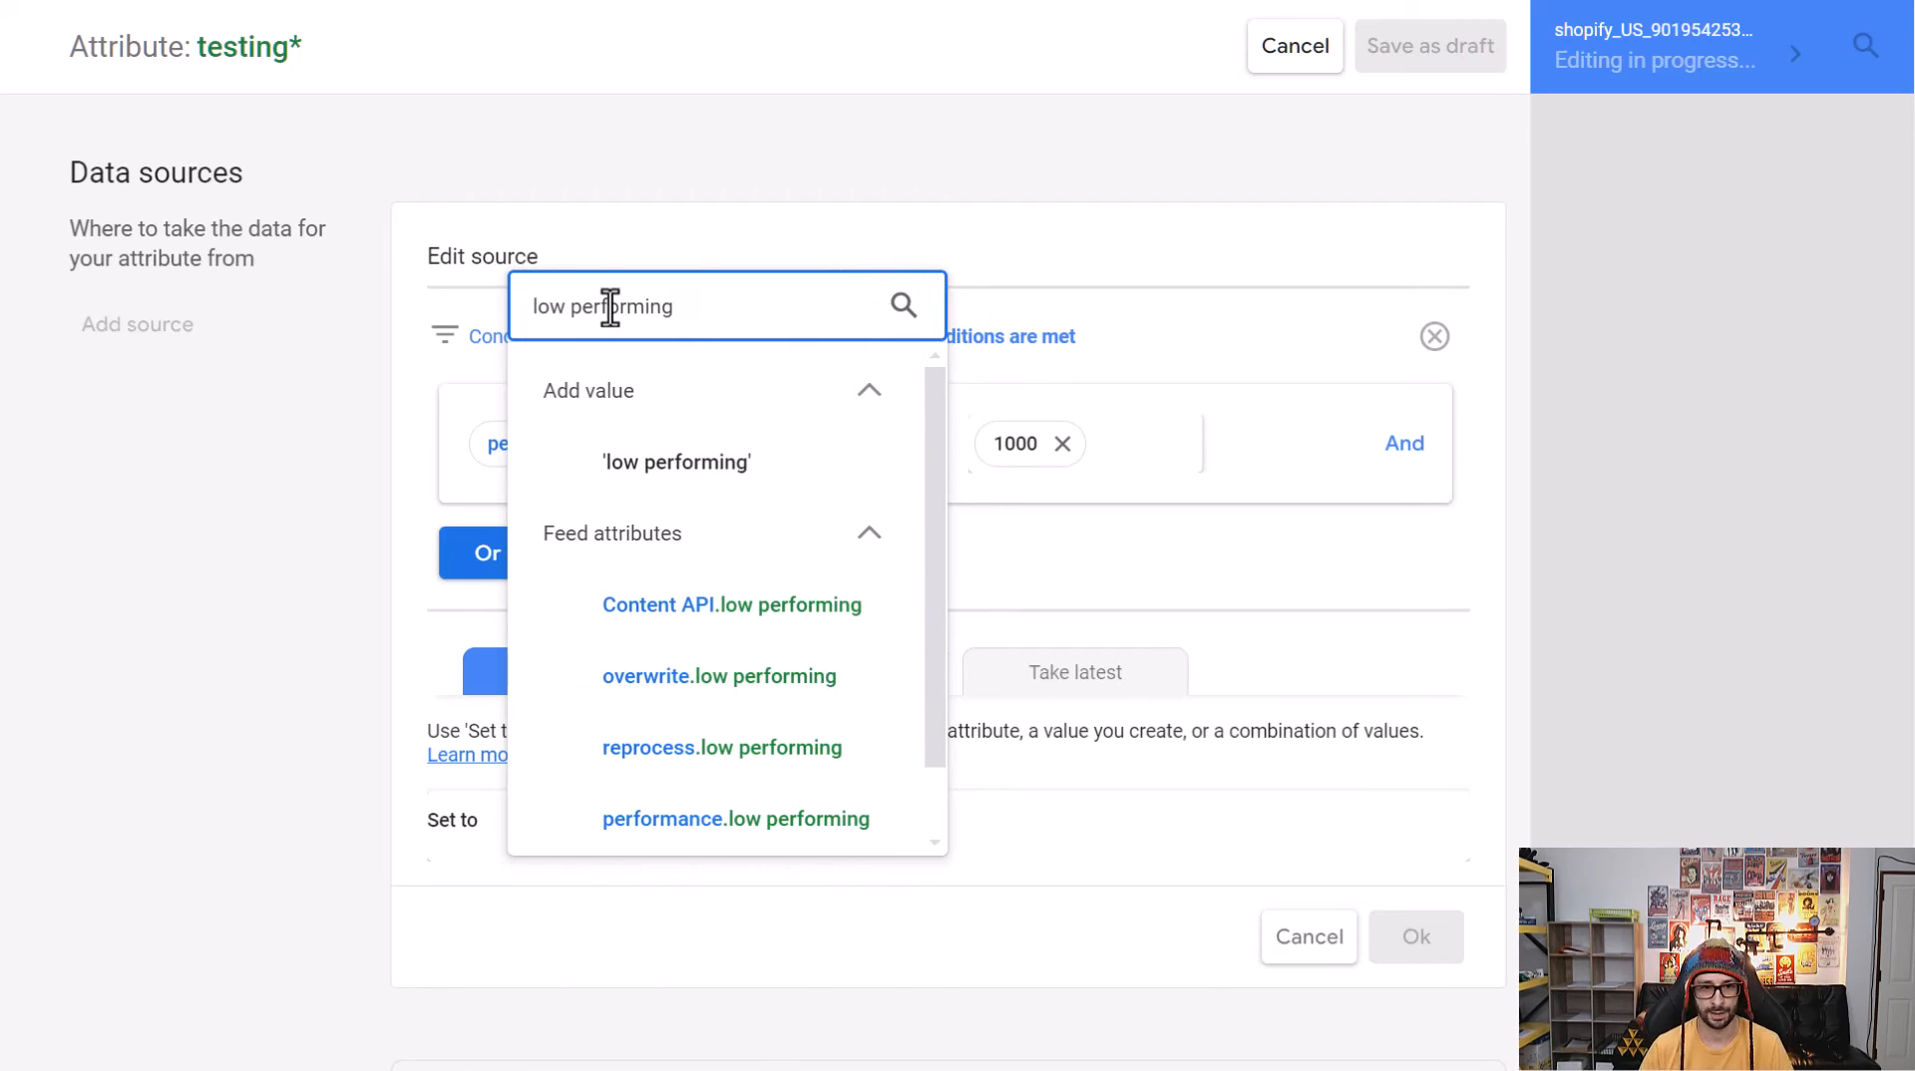
click(682, 464)
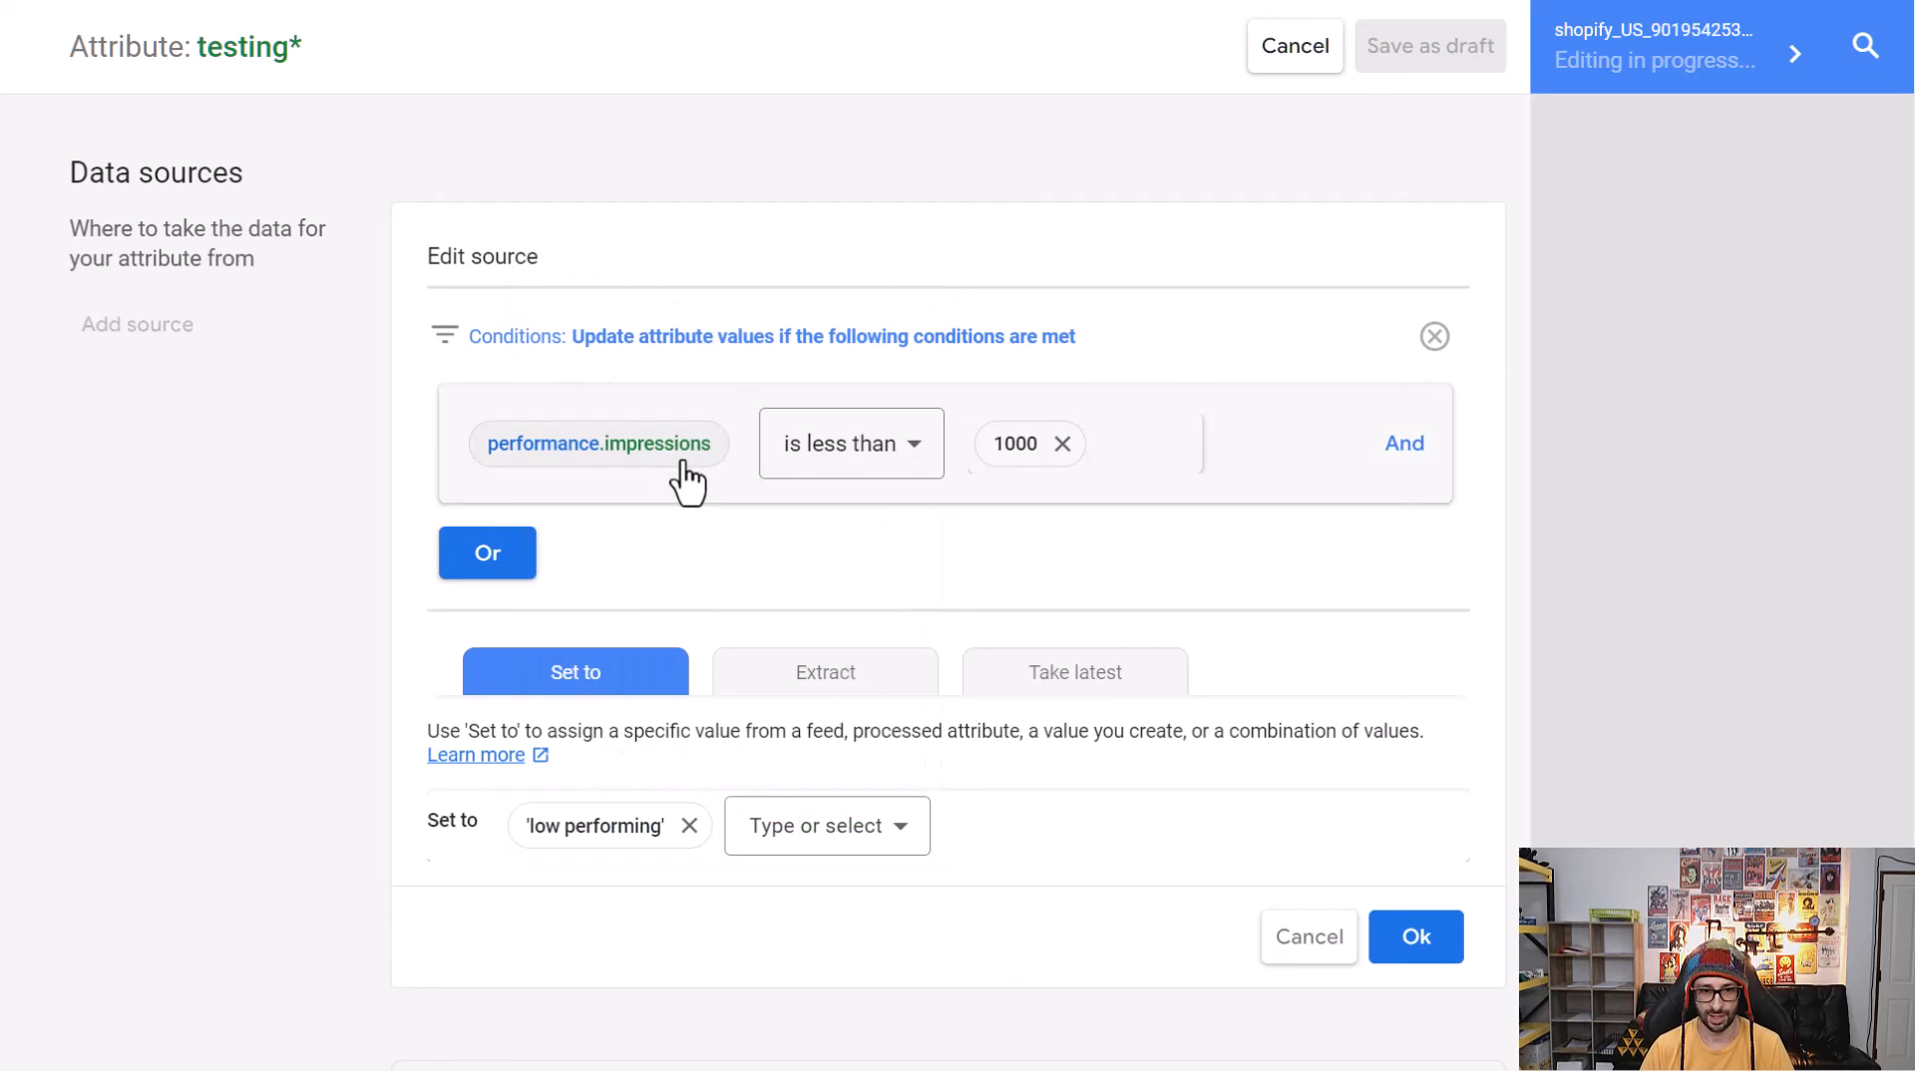
click(1445, 948)
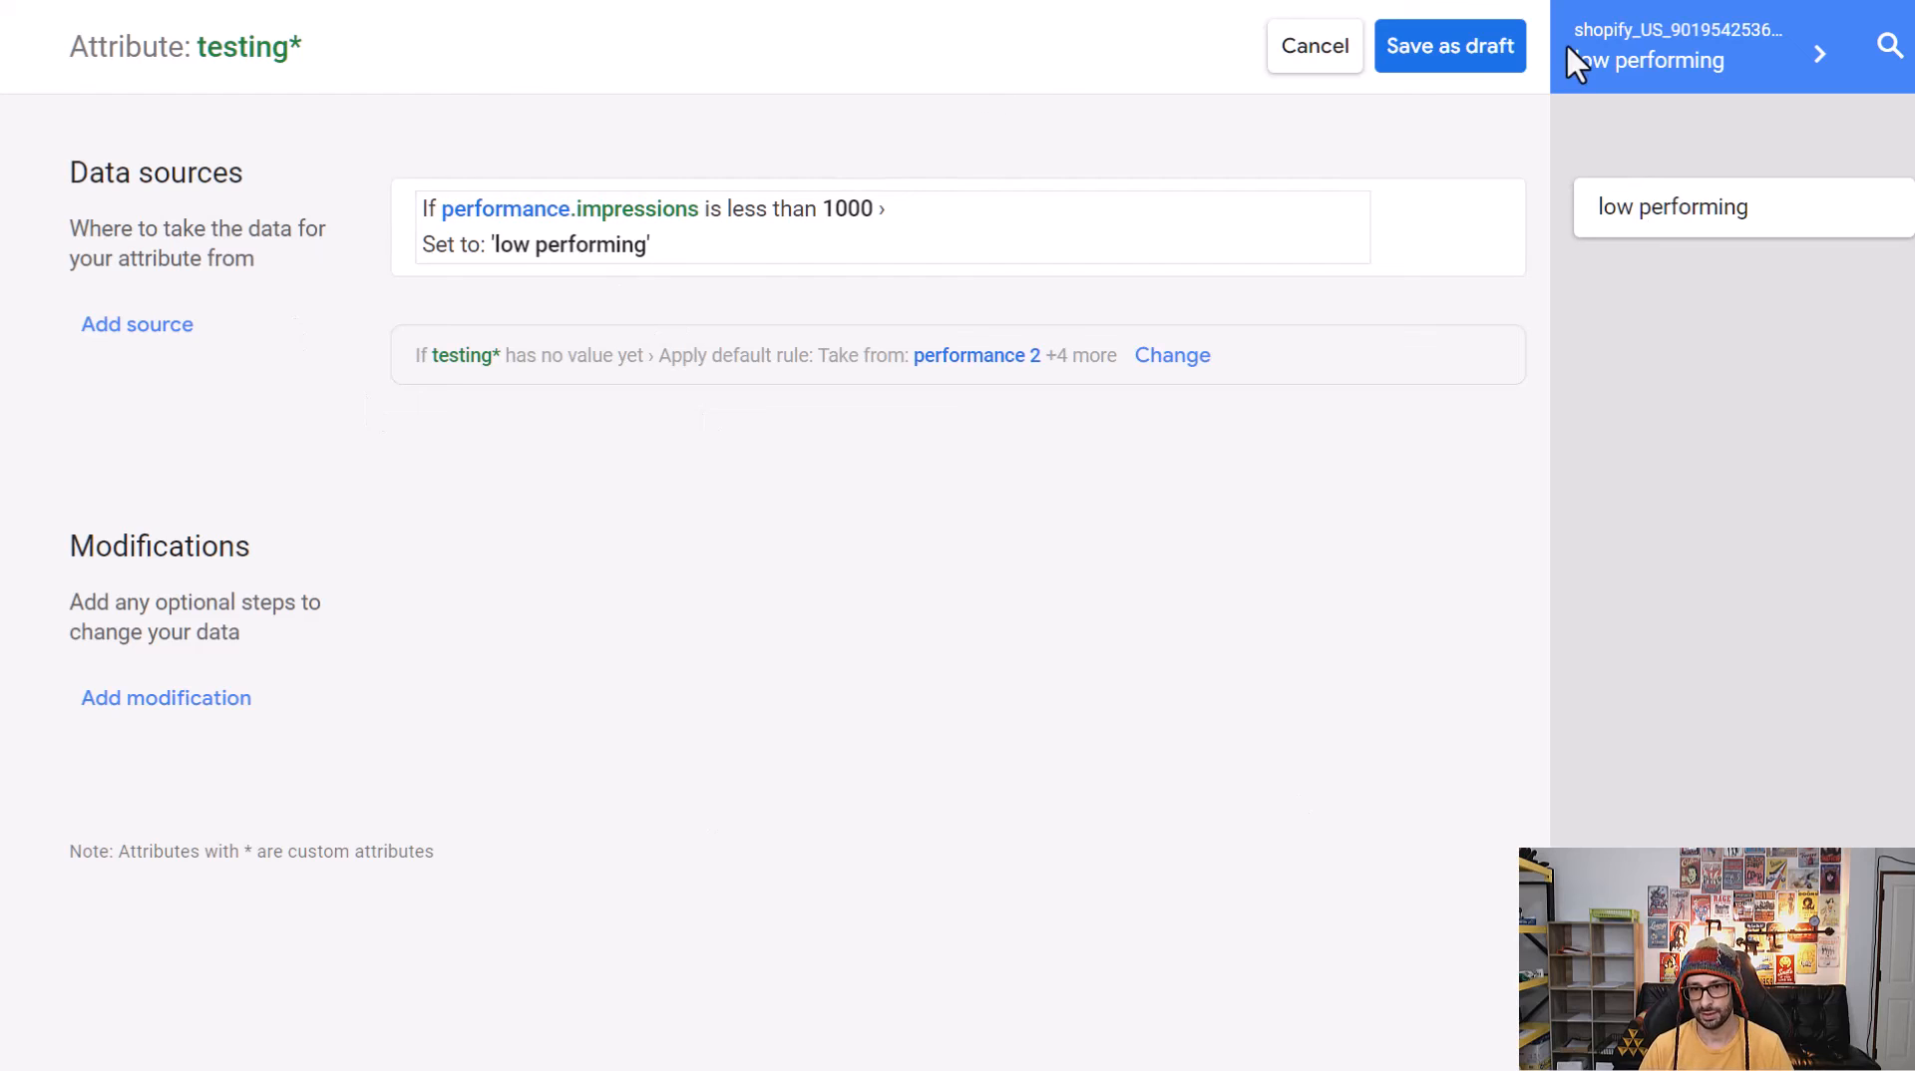
Reopen the data source and examine which attributes of the "performance" supplemental feed can be used in its condition.
click(812, 248)
click(628, 454)
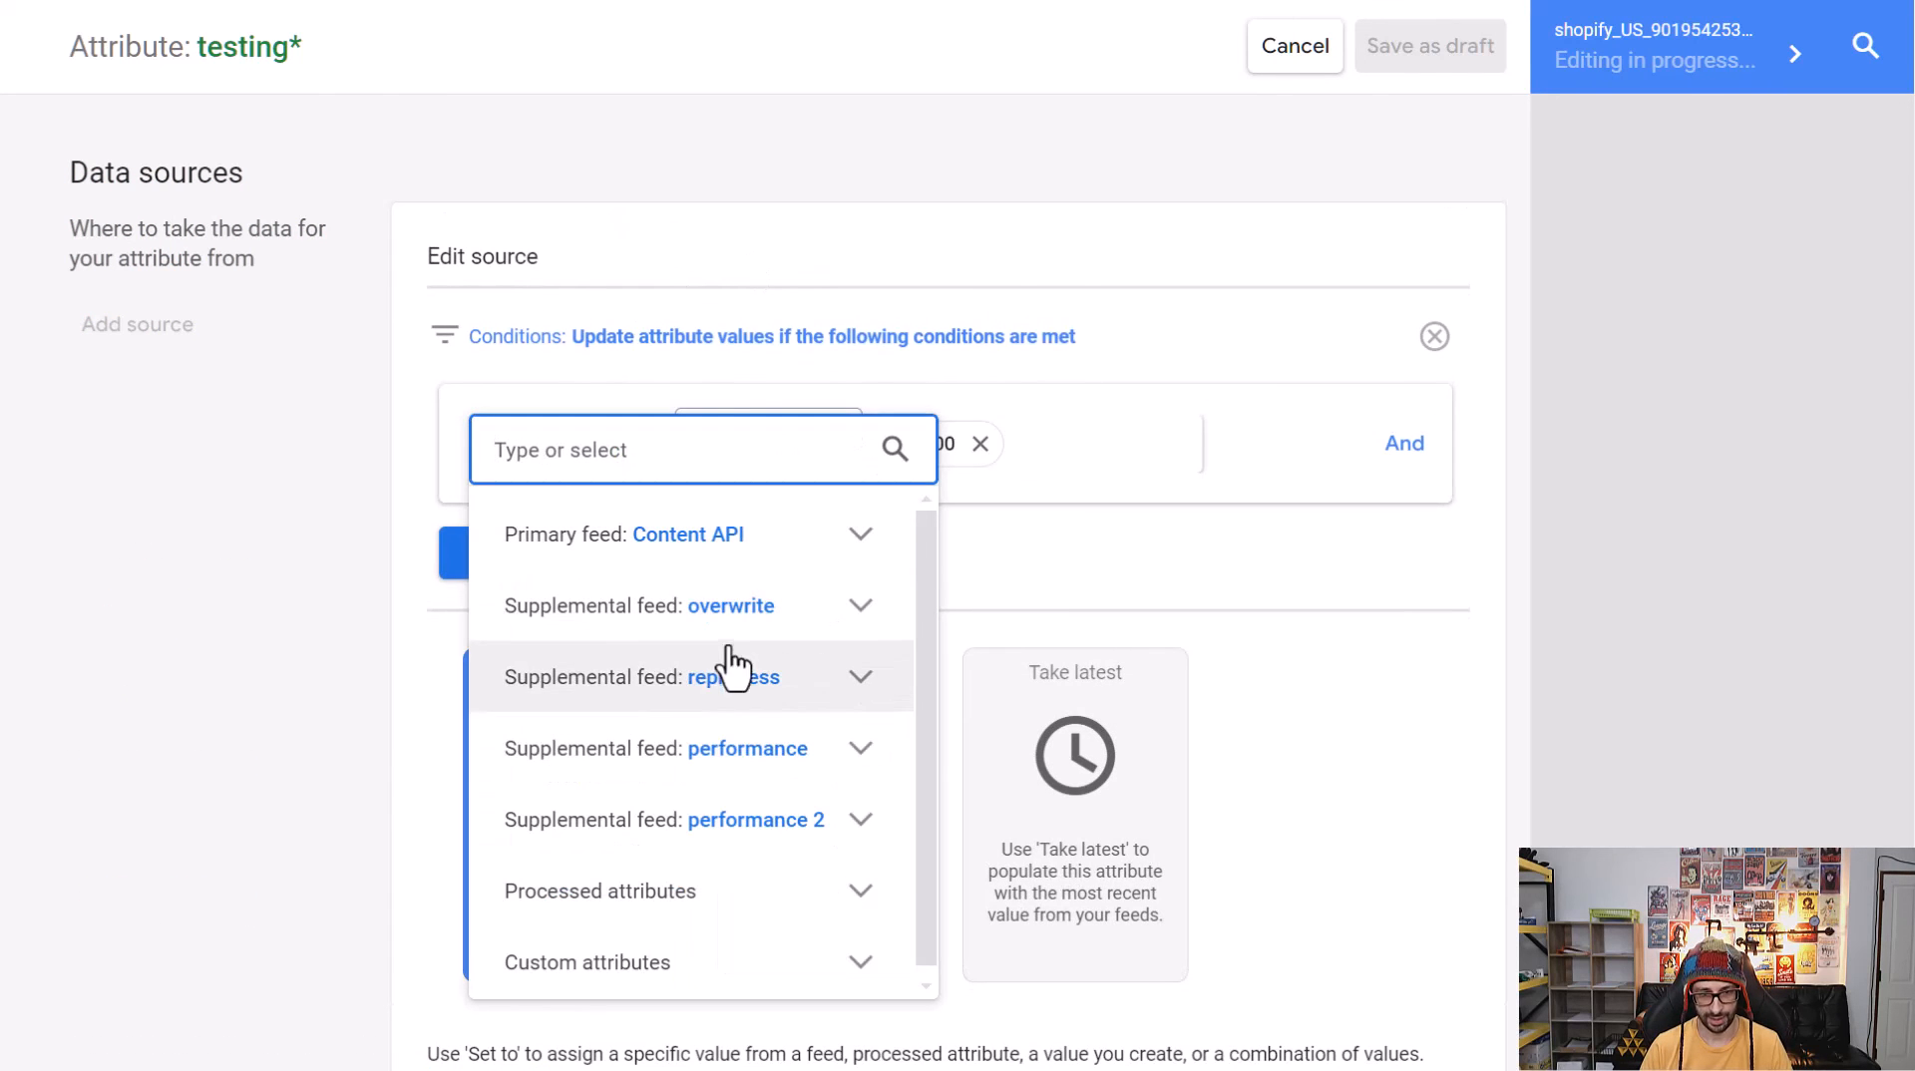
click(733, 758)
scroll(698, 738, down, 2)
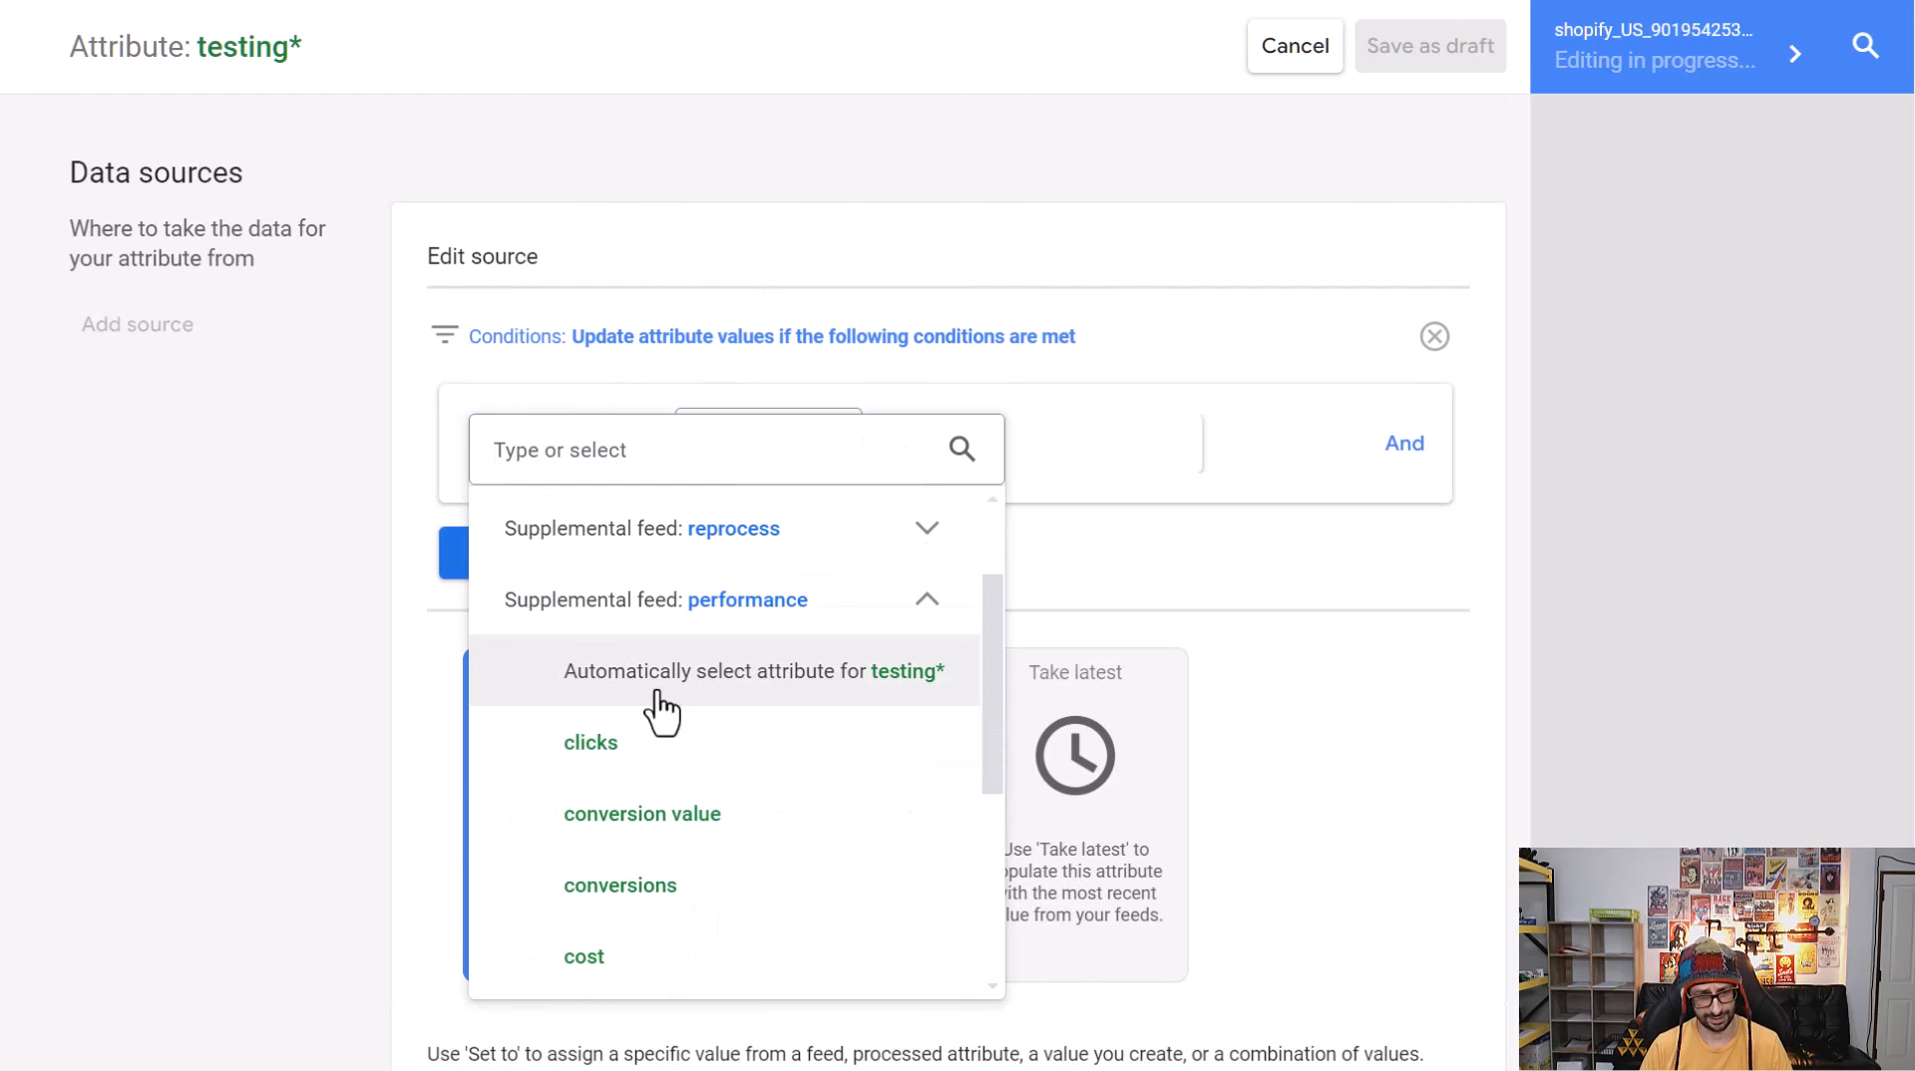
scroll(738, 848, down, 2)
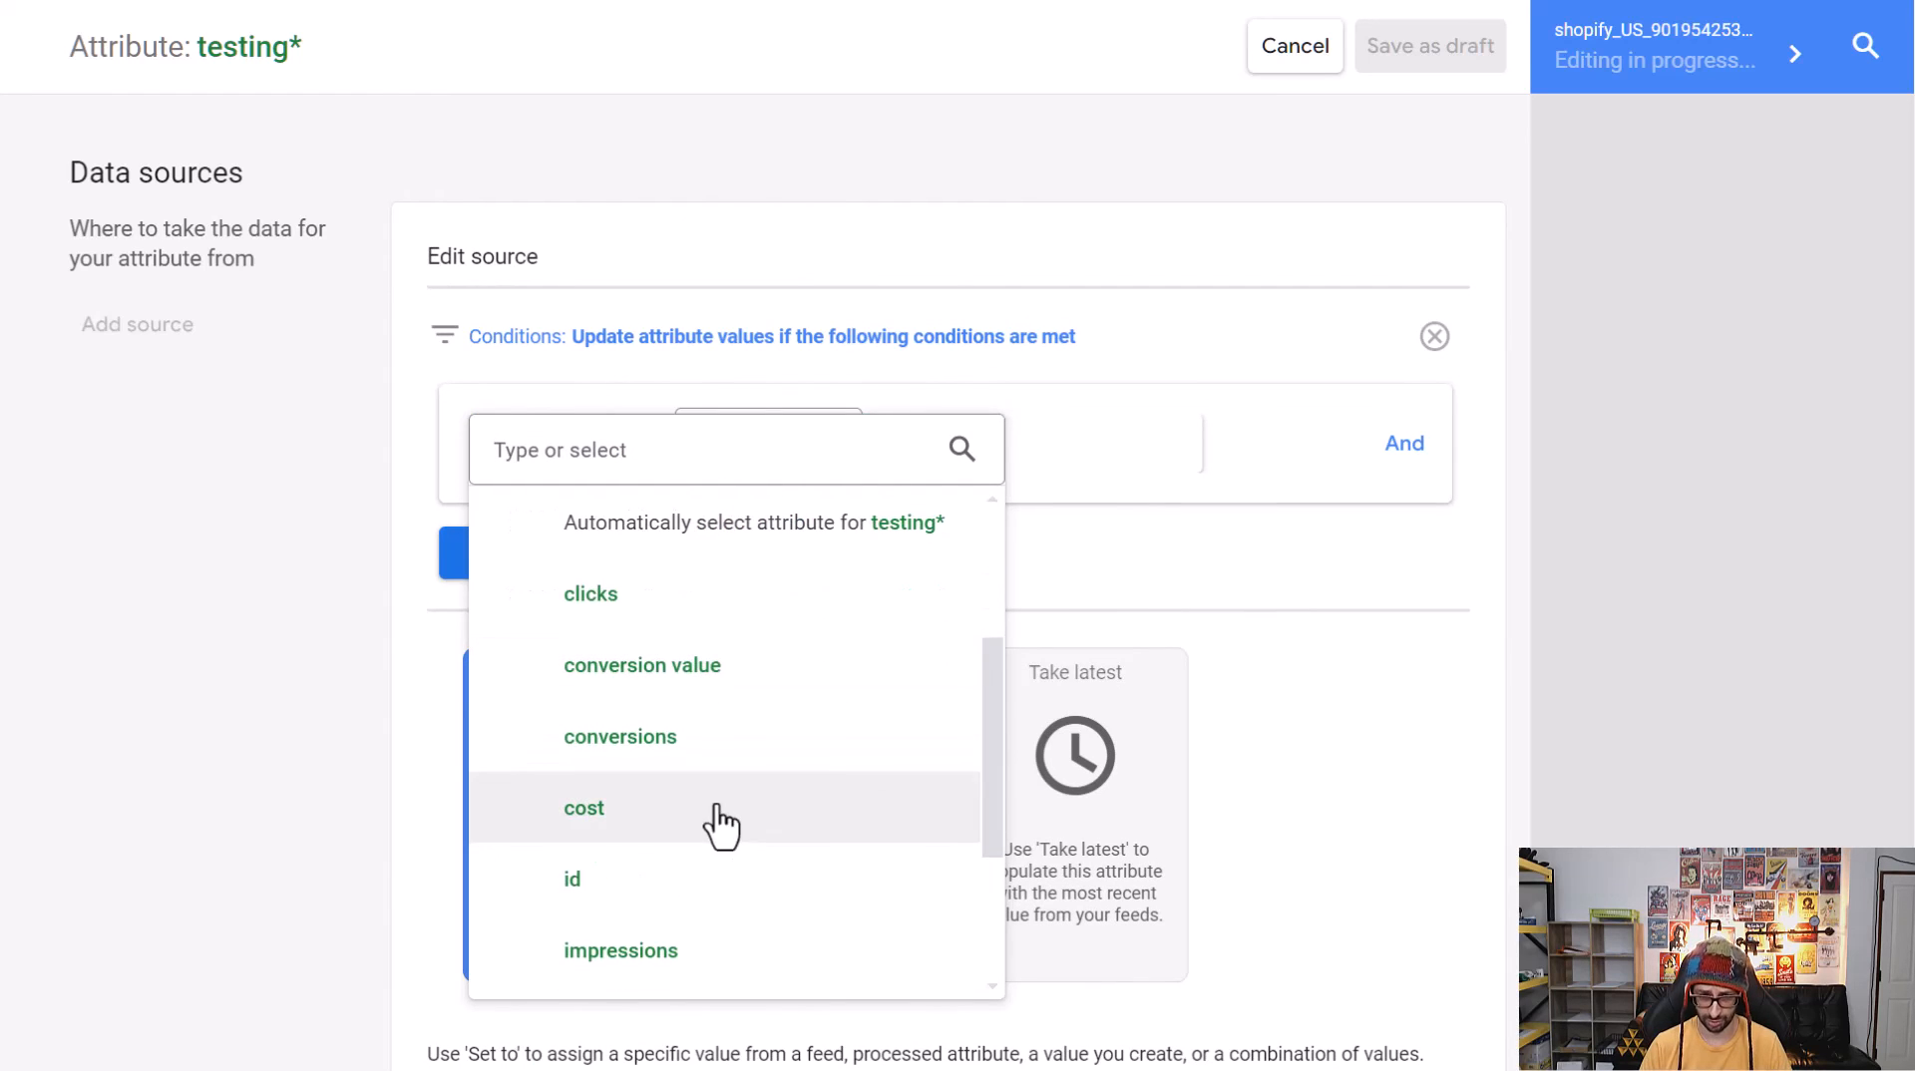
scroll(684, 913, down, 2)
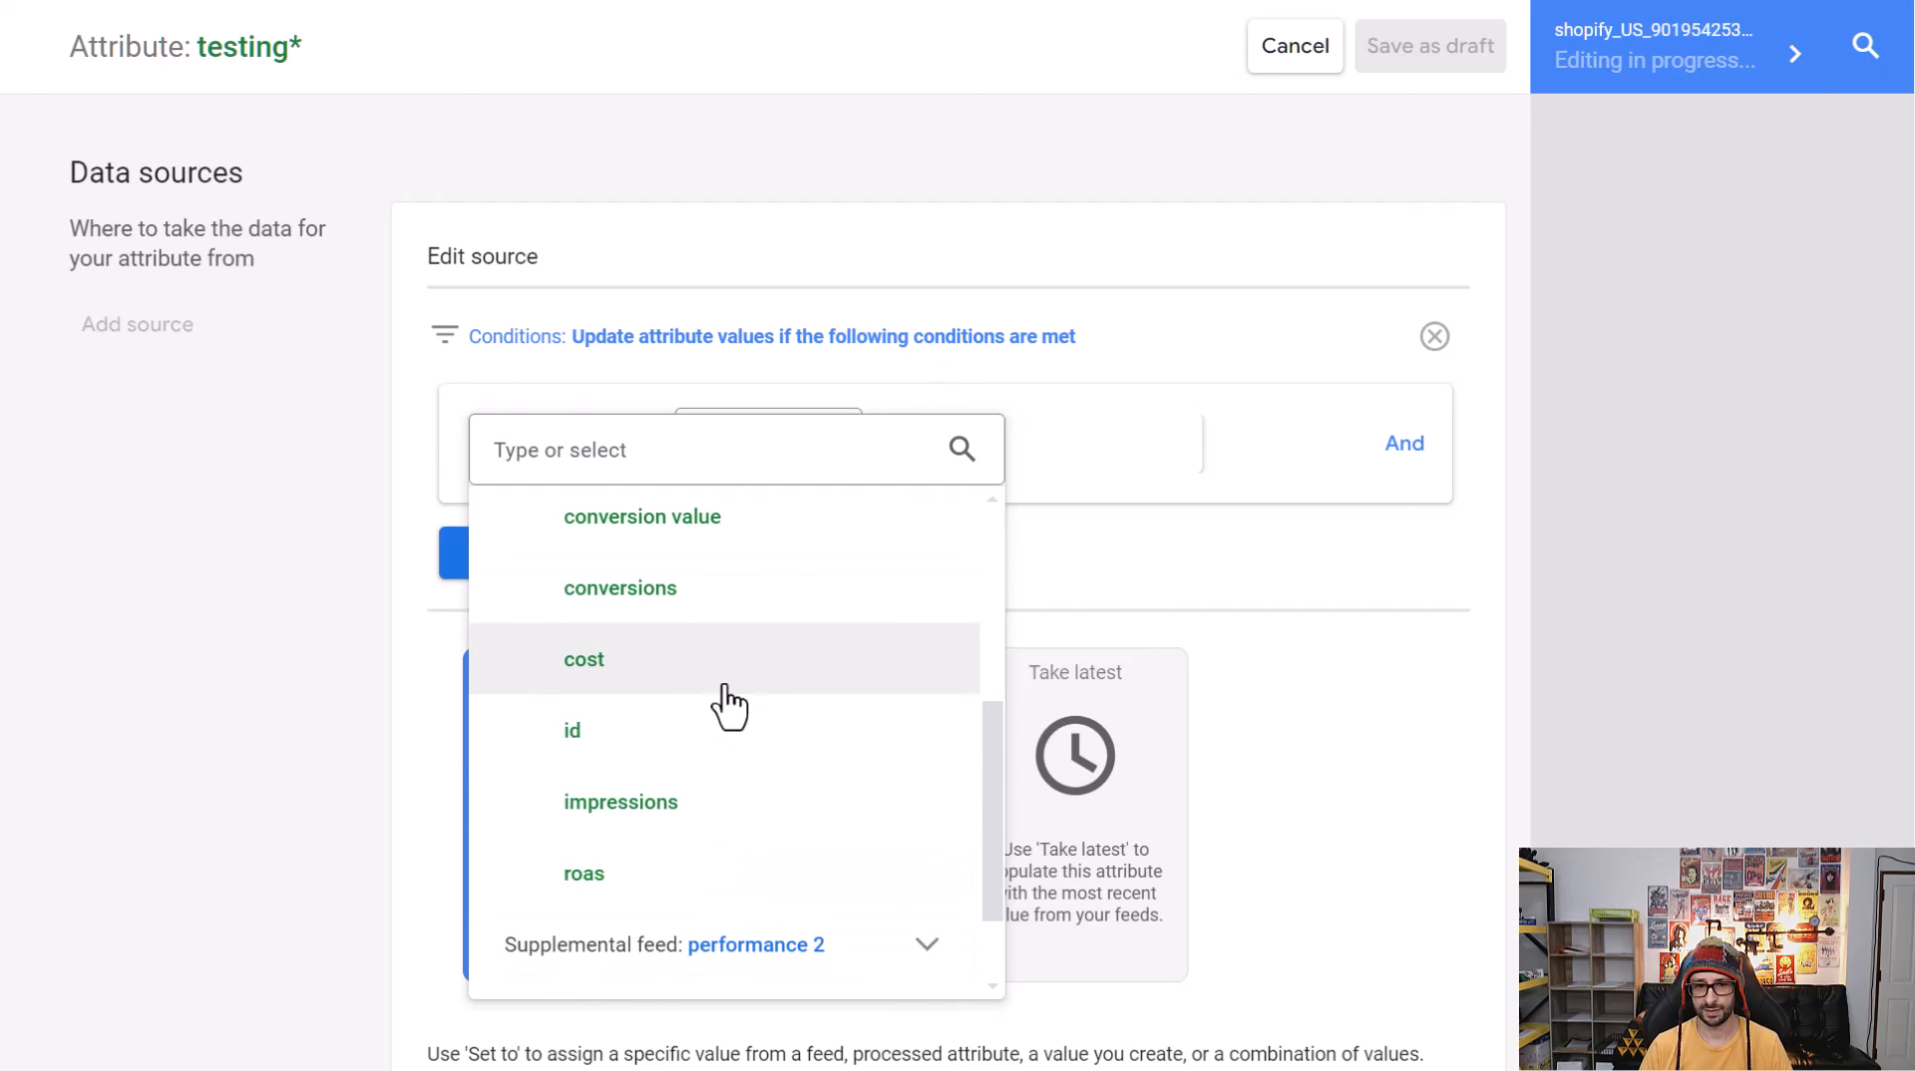
scroll(730, 704, up, 3)
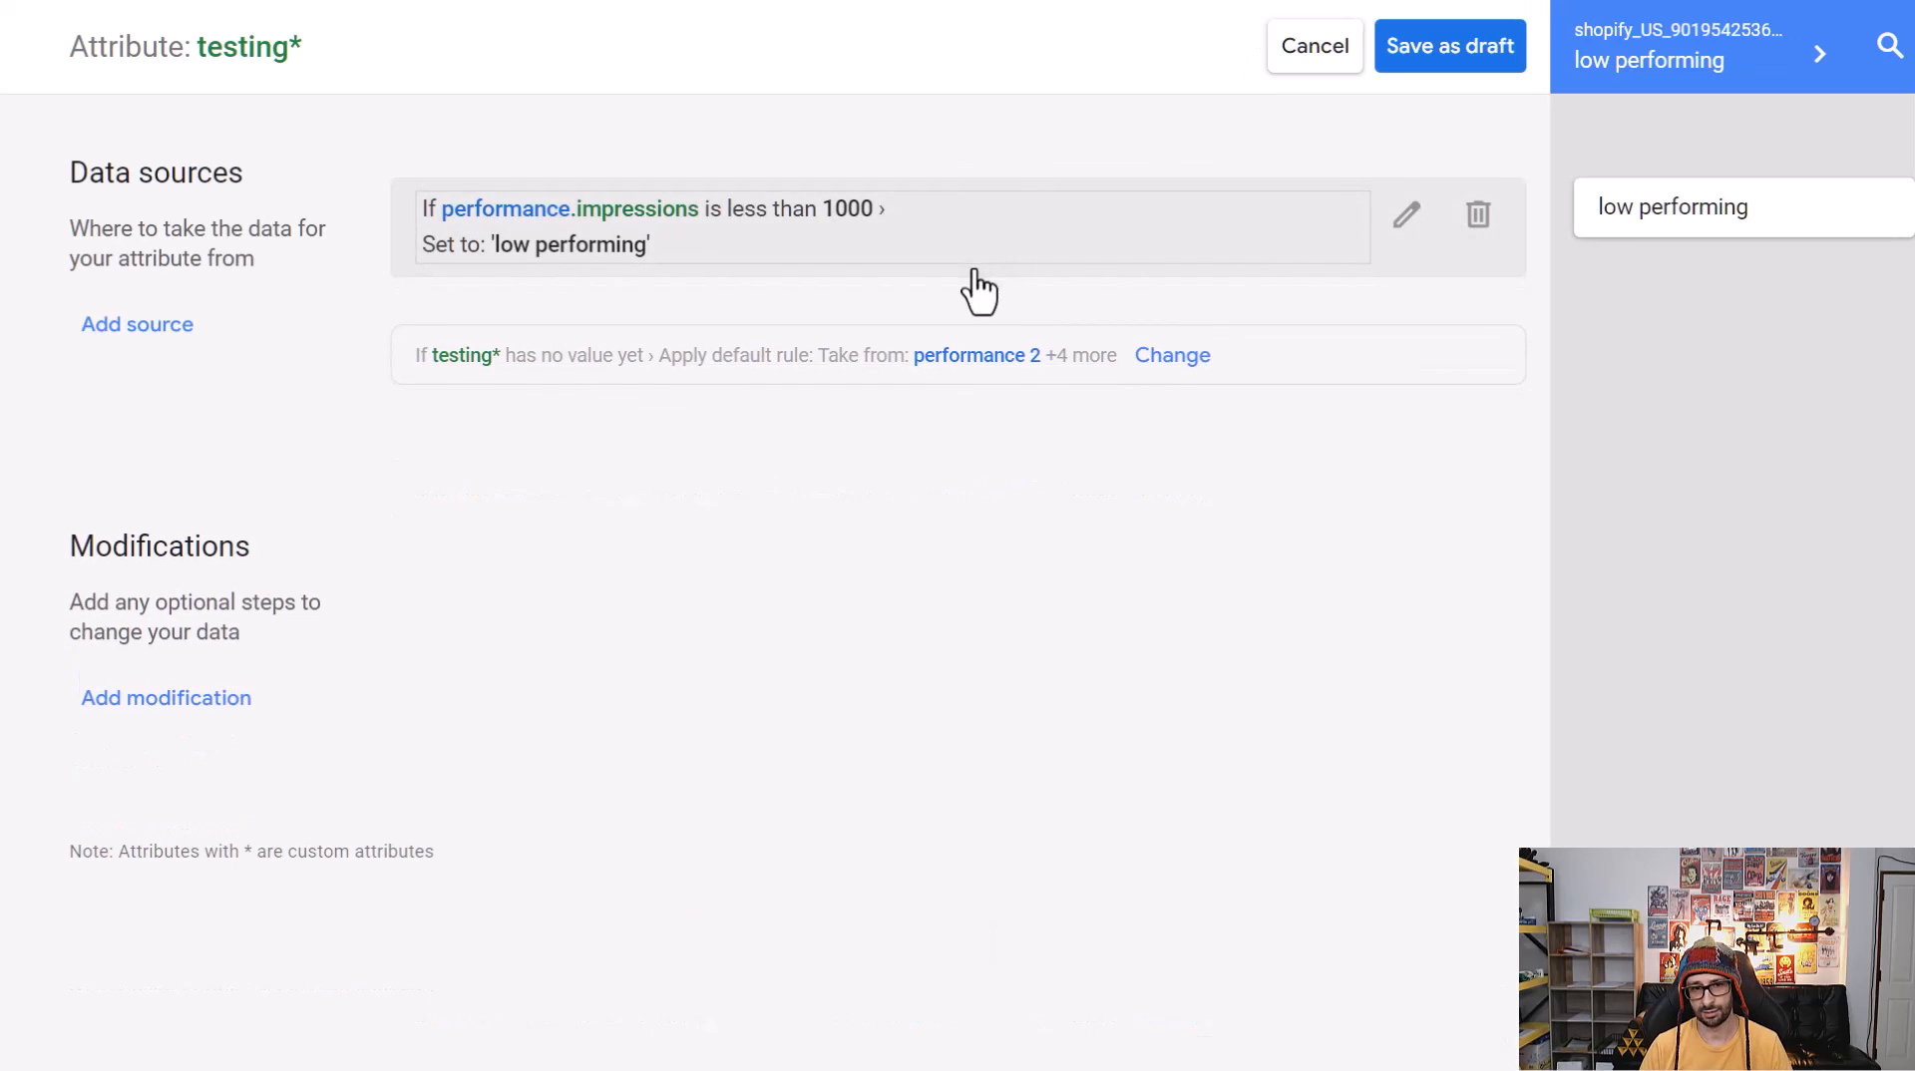
Open the 'low performing' data source for editing again.
click(982, 284)
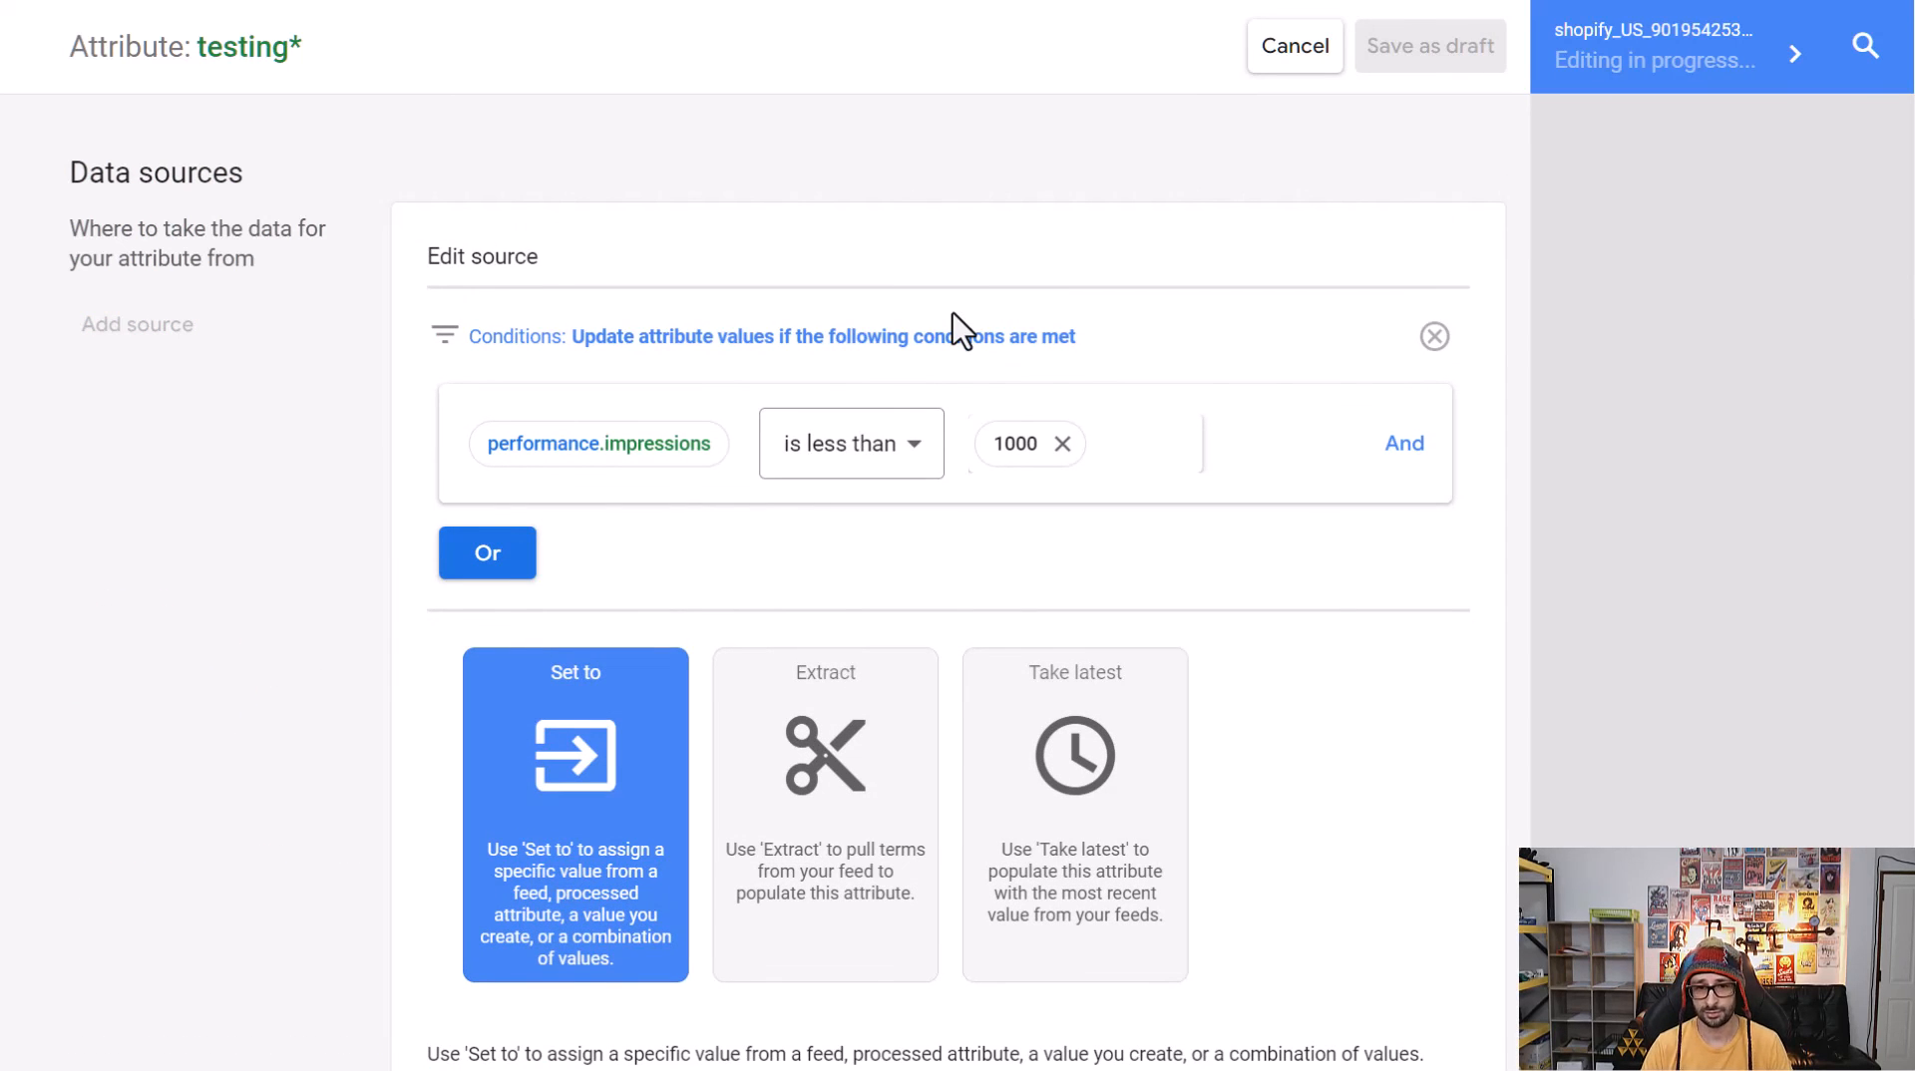